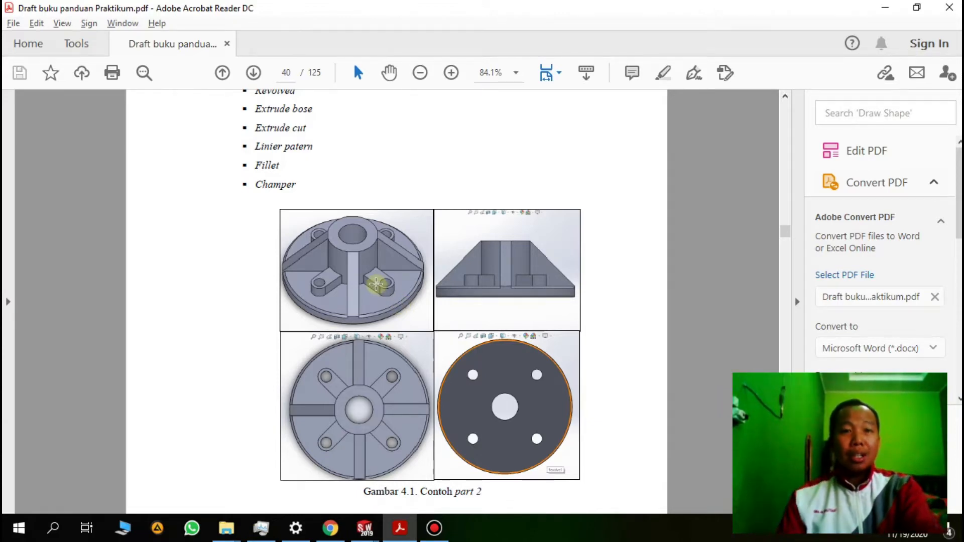
# Examine the part 2 feature list, the example views and the dimensioned L-shaped sketch in Gambar 4.2 of the practical guide.
pyautogui.scroll(5, 376, 283)
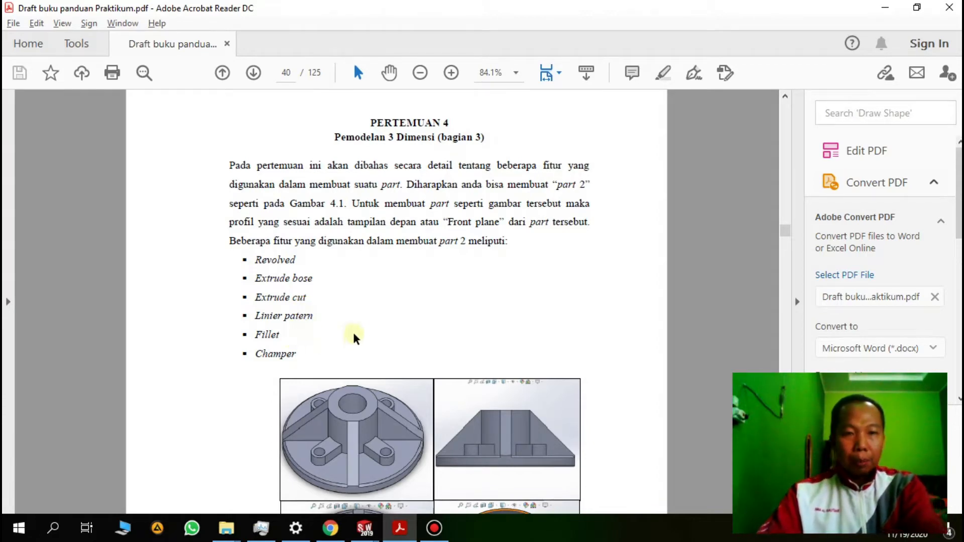
pyautogui.scroll(-1, 369, 334)
pyautogui.scroll(-1, 371, 333)
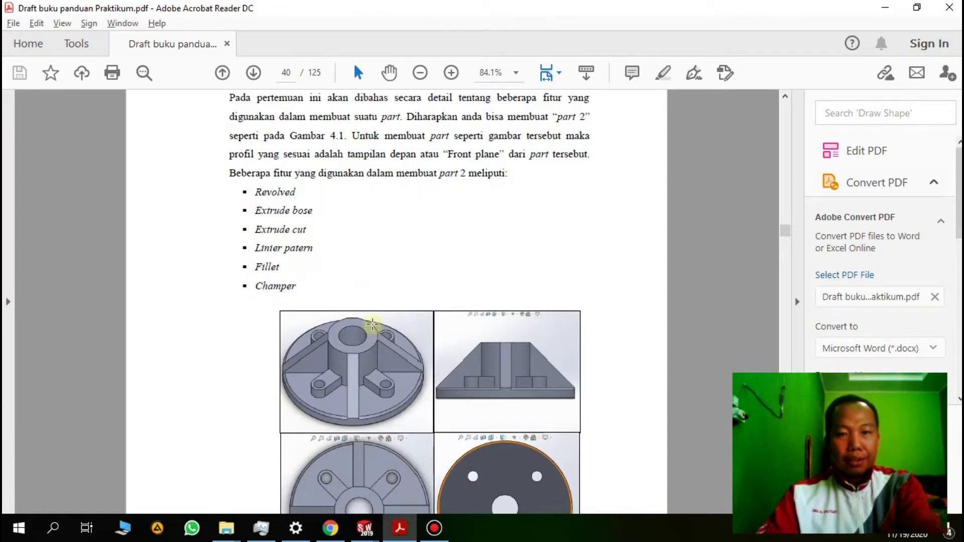
pyautogui.scroll(-4, 372, 326)
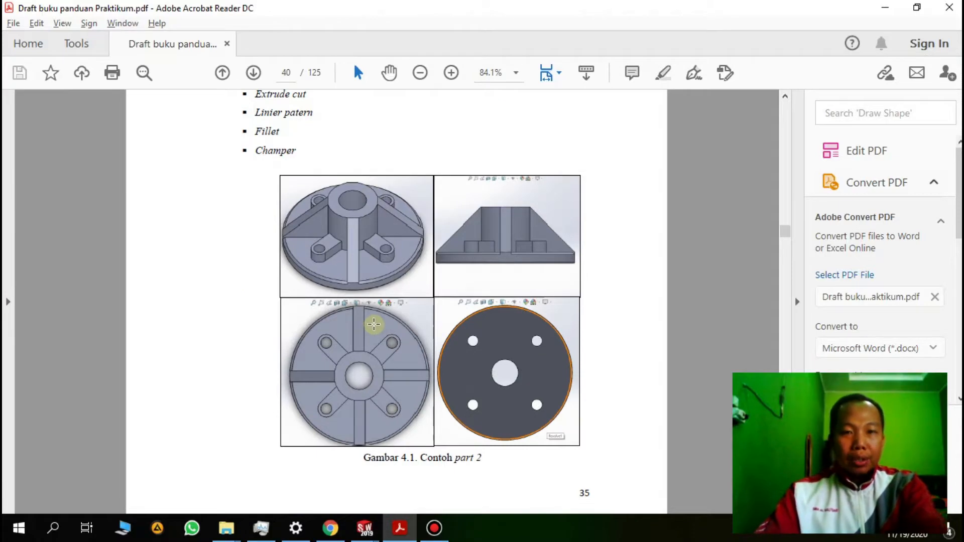
pyautogui.scroll(-15, 373, 323)
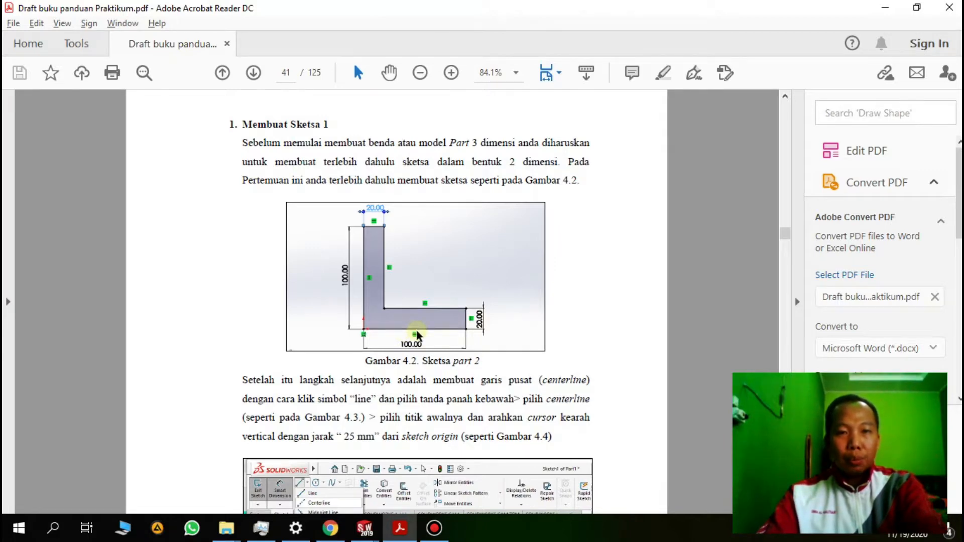
# Switch to SOLIDWORKS and start a new sketch on the Front Plane.
pyautogui.hotkey('alt', 'Tab')
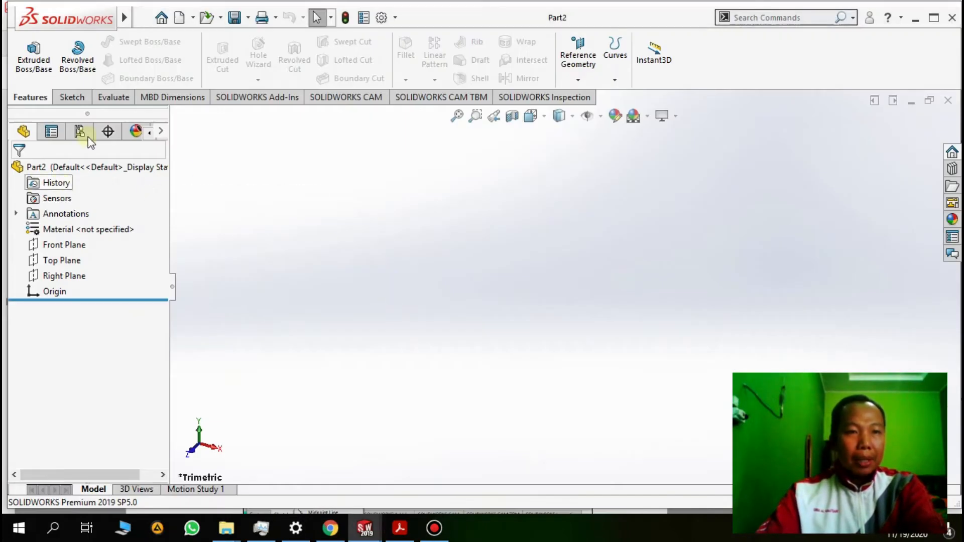
pyautogui.click(71, 98)
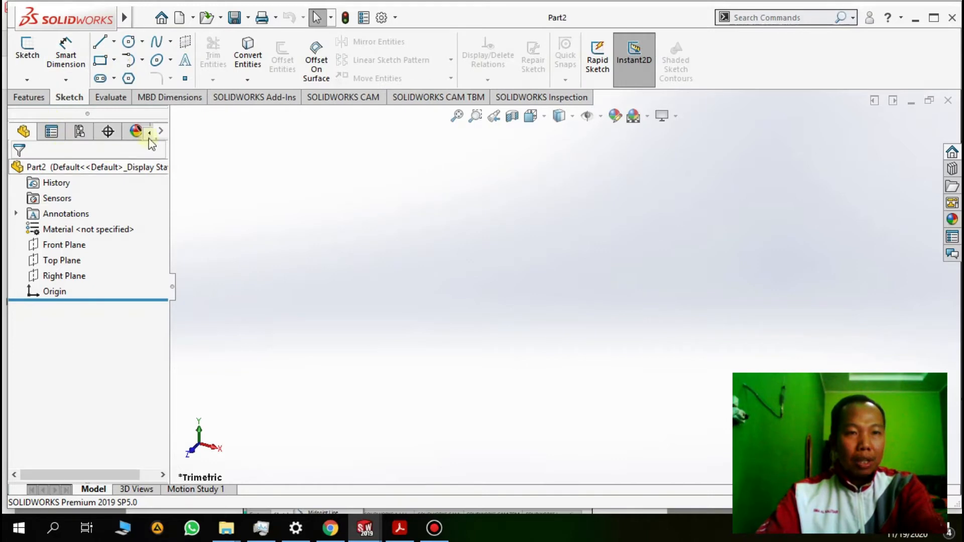
pyautogui.click(64, 244)
pyautogui.click(77, 227)
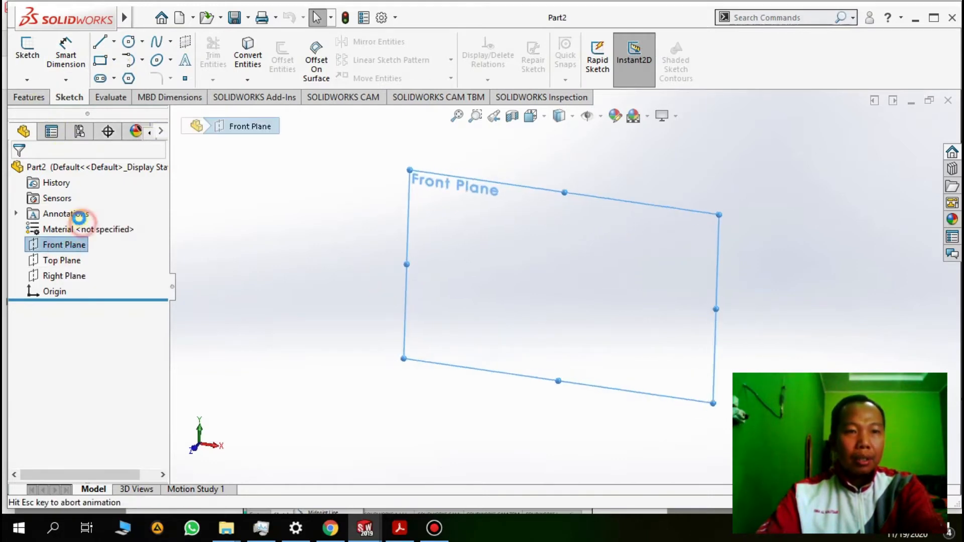
# Sketch a closed L-shaped profile of horizontal and vertical lines with its outer corner at the origin, about 82 mm wide.
pyautogui.click(100, 43)
pyautogui.click(564, 287)
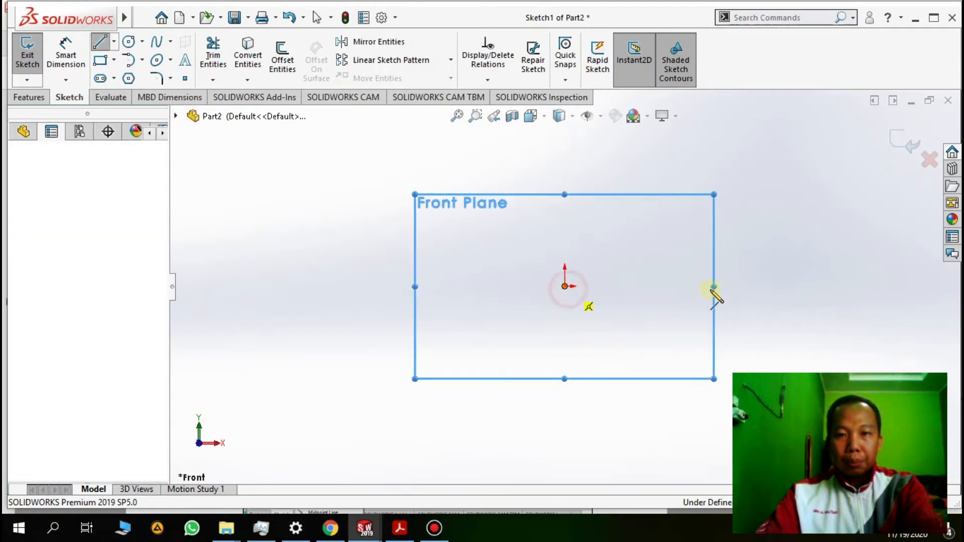
pyautogui.click(702, 286)
pyautogui.click(703, 271)
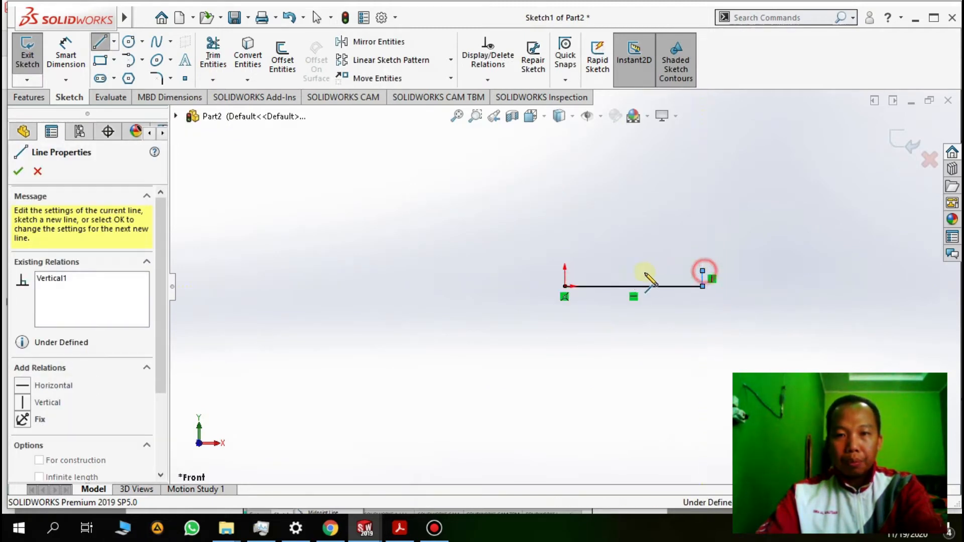
pyautogui.click(584, 271)
pyautogui.click(585, 171)
pyautogui.click(564, 170)
pyautogui.click(564, 286)
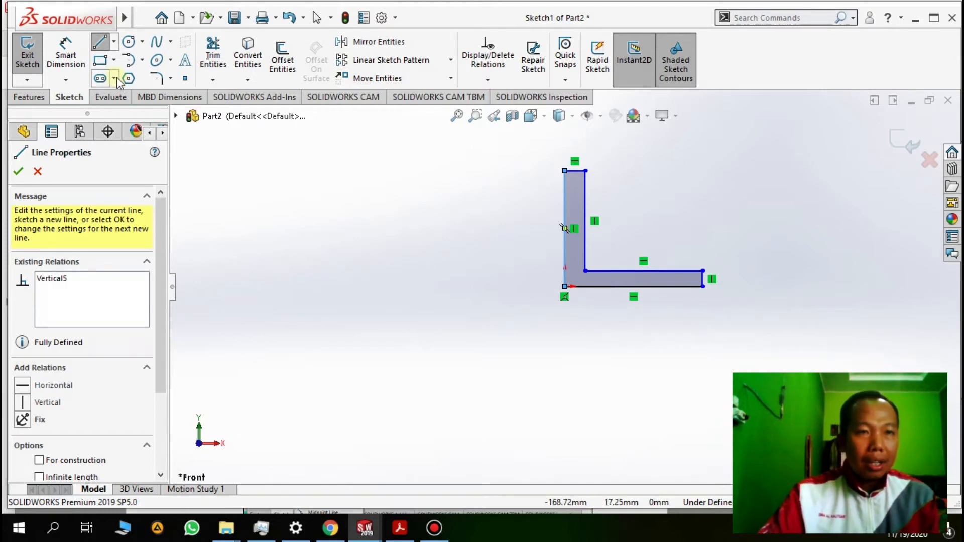
# Dimension the bottom edge of the L-profile and set its length to 100 mm.
pyautogui.click(66, 55)
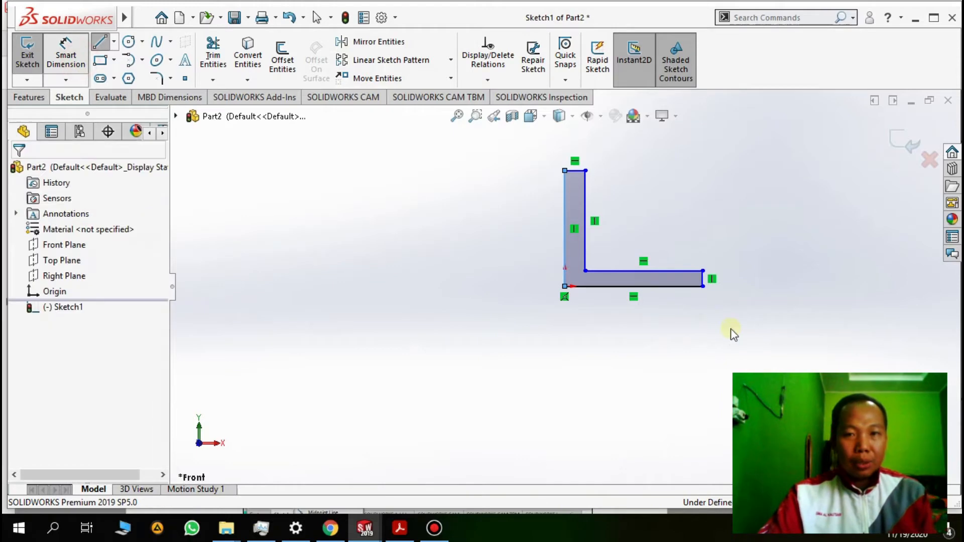
pyautogui.click(646, 293)
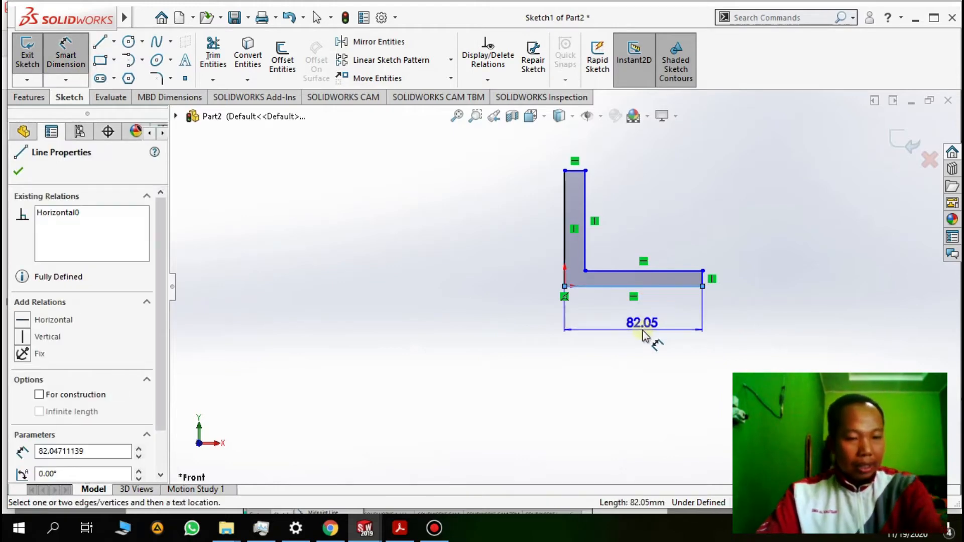
pyautogui.hotkey('alt', 'Tab')
pyautogui.hotkey('alt', 'Tab')
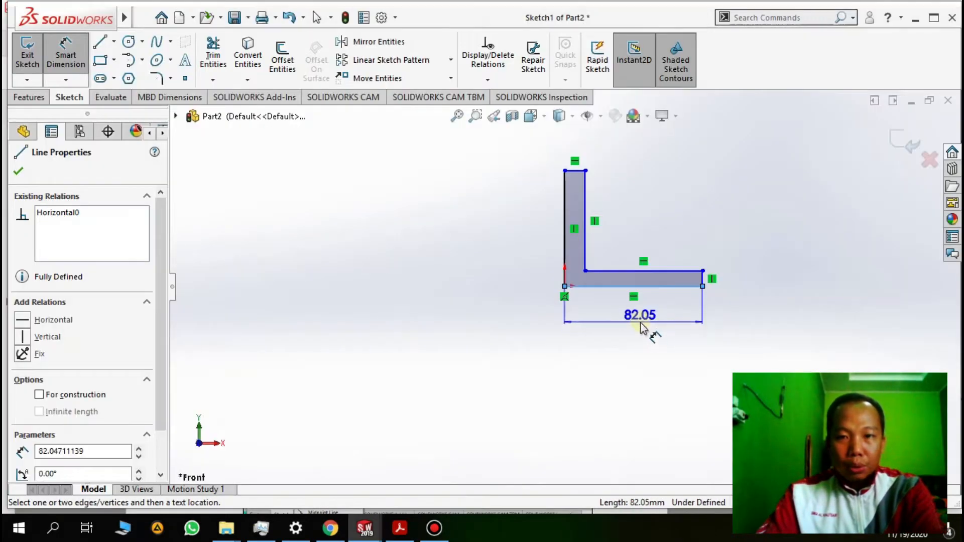
pyautogui.click(635, 327)
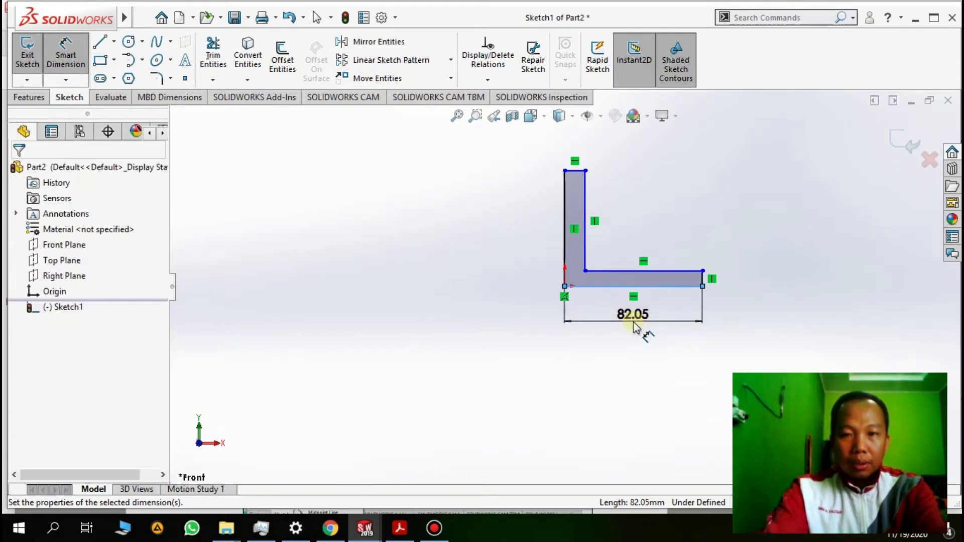
pyautogui.write('100')
pyautogui.press('Return')
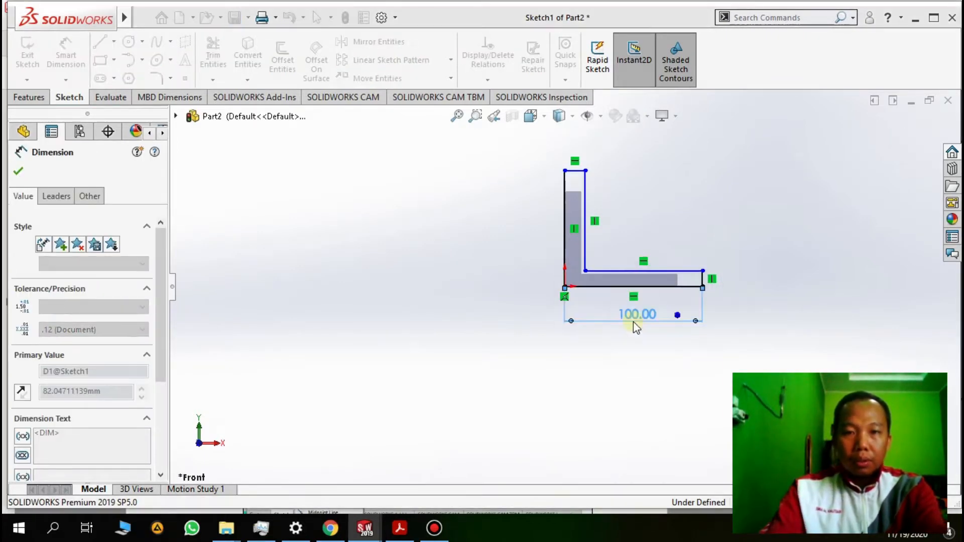
# Dimension the outer vertical edge of the L-profile and set its height to 100 mm.
pyautogui.click(564, 243)
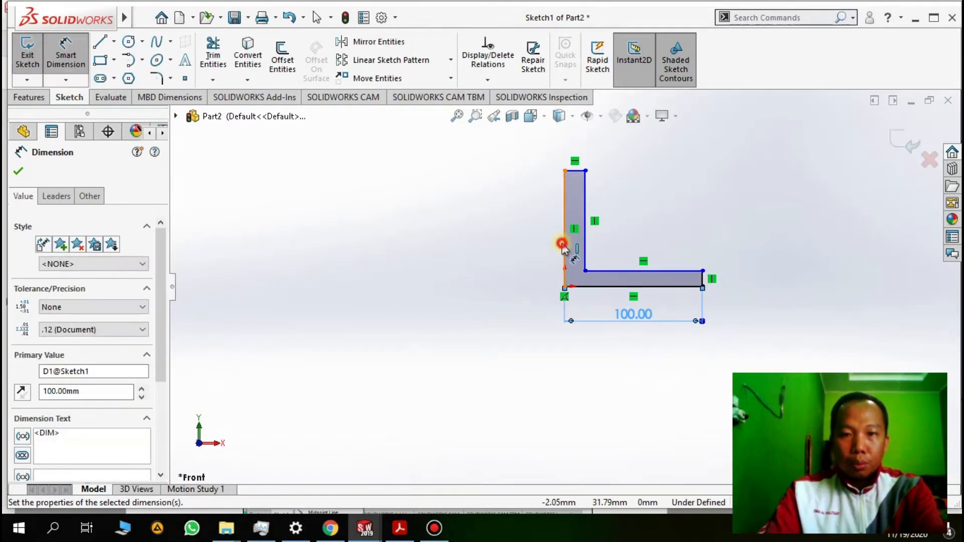
pyautogui.click(509, 263)
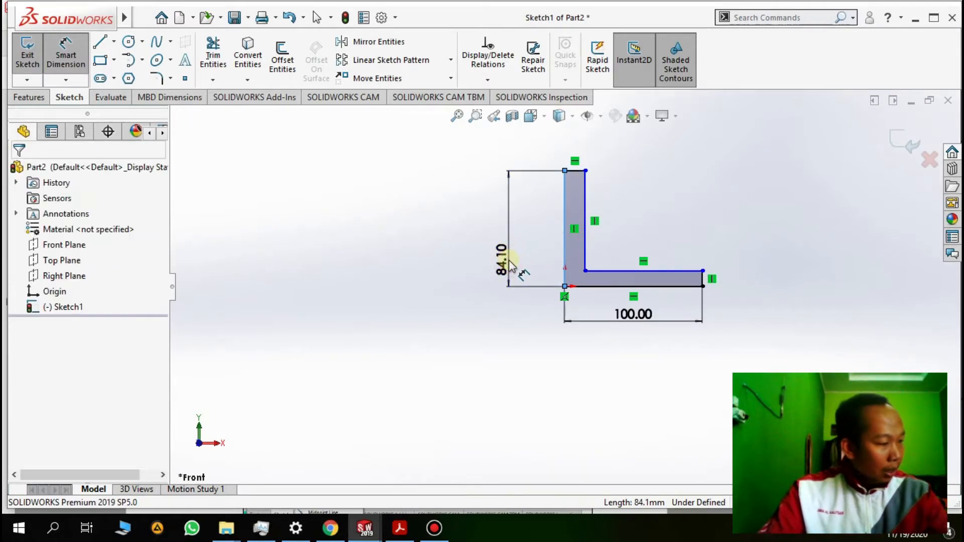
pyautogui.doubleClick(511, 266)
pyautogui.write('100')
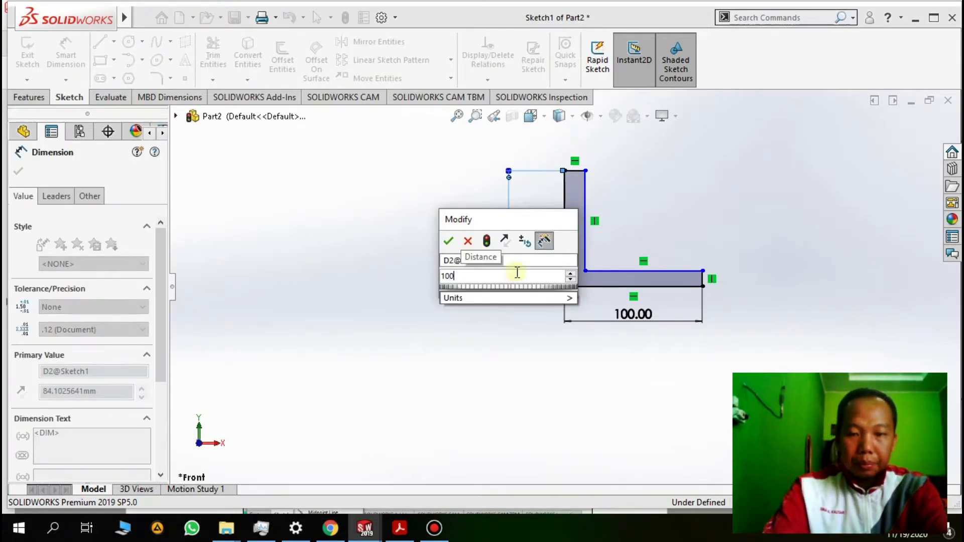
pyautogui.press('Return')
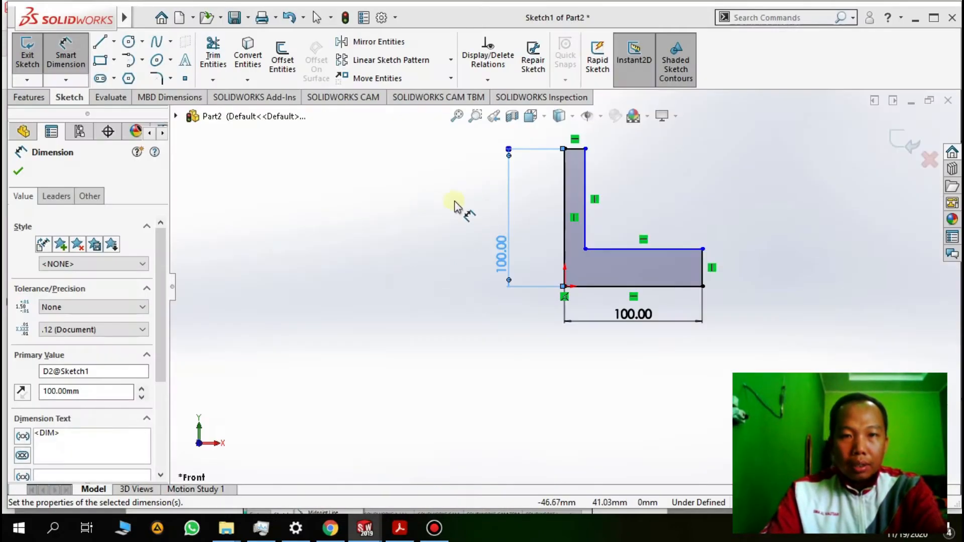
# Dimension the end edge of the horizontal leg and set its thickness to 20 mm.
pyautogui.click(707, 270)
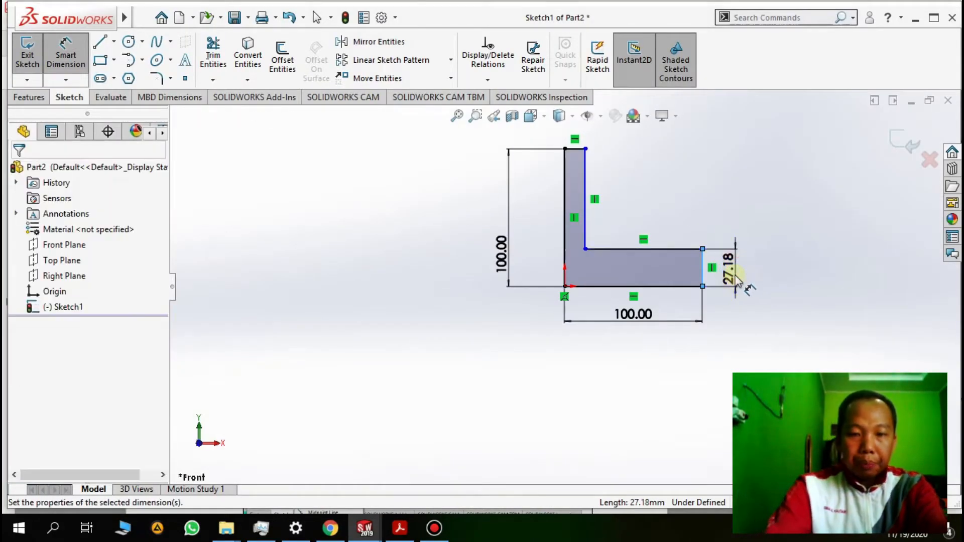
pyautogui.click(735, 275)
pyautogui.write('20')
pyautogui.press('Return')
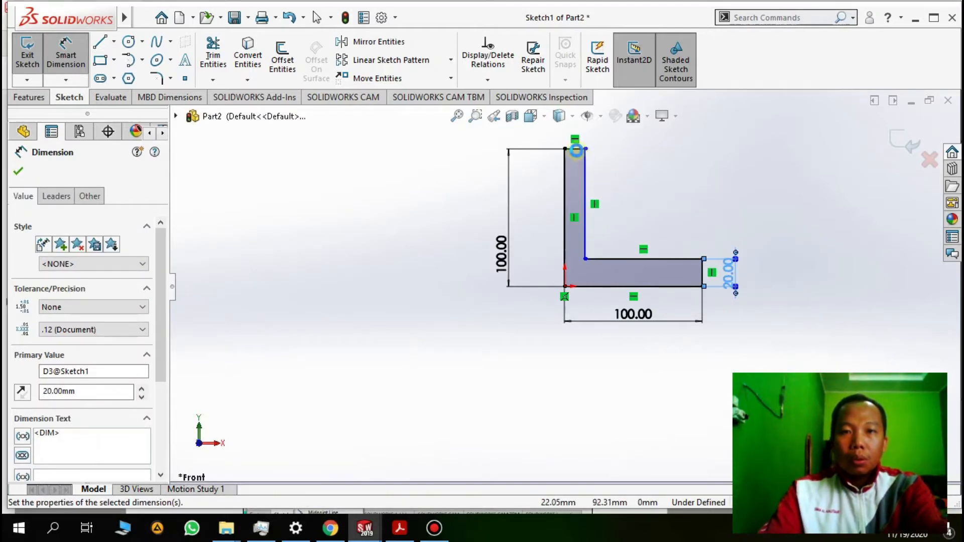
# Dimension the top edge of the vertical leg at 20 mm and exit the sketch.
pyautogui.click(575, 148)
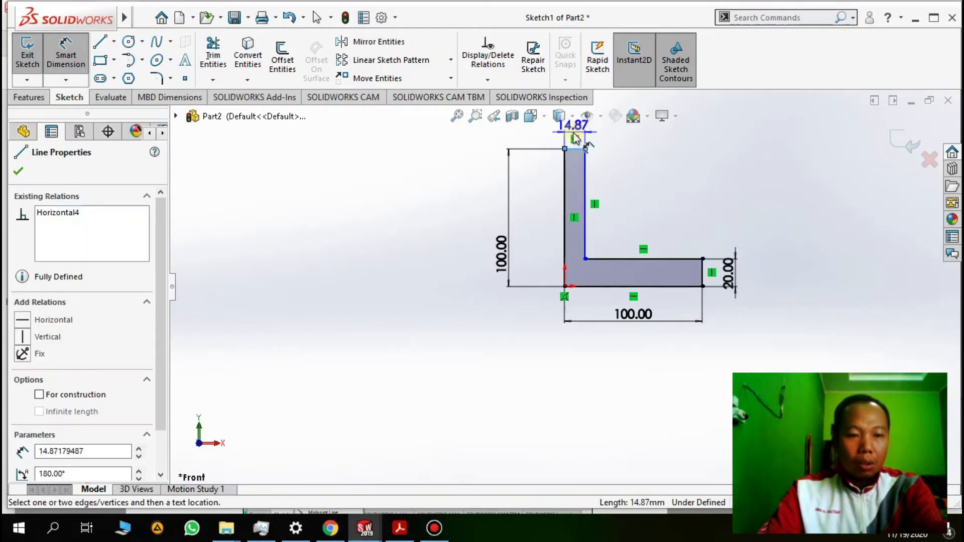
pyautogui.click(575, 137)
pyautogui.write('20')
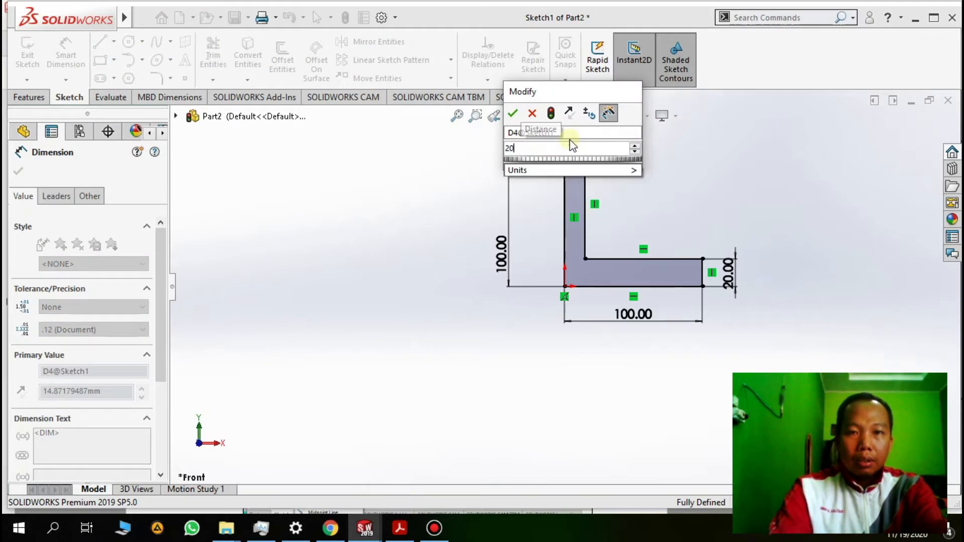
pyautogui.press('Return')
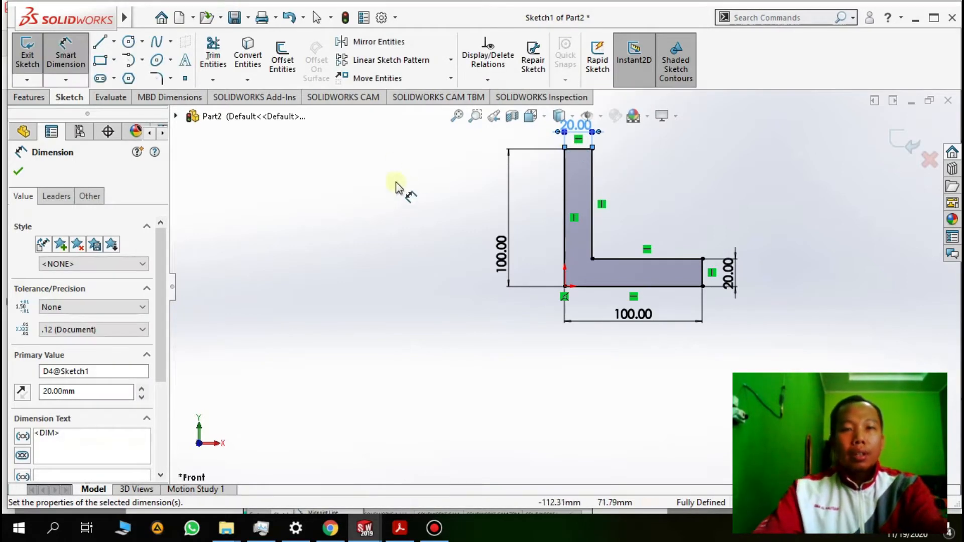
pyautogui.scroll(2, 630, 283)
pyautogui.scroll(-2, 627, 254)
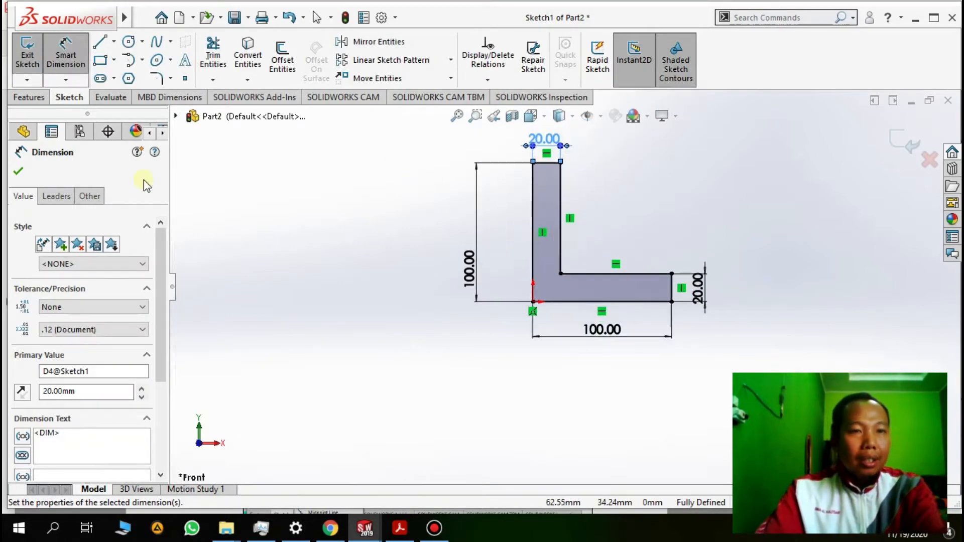
pyautogui.click(27, 58)
# Switch to the guide in Acrobat Reader and examine the centerline instructions in Gambar 4.3 and 4.4.
pyautogui.hotkey('alt', 'Tab')
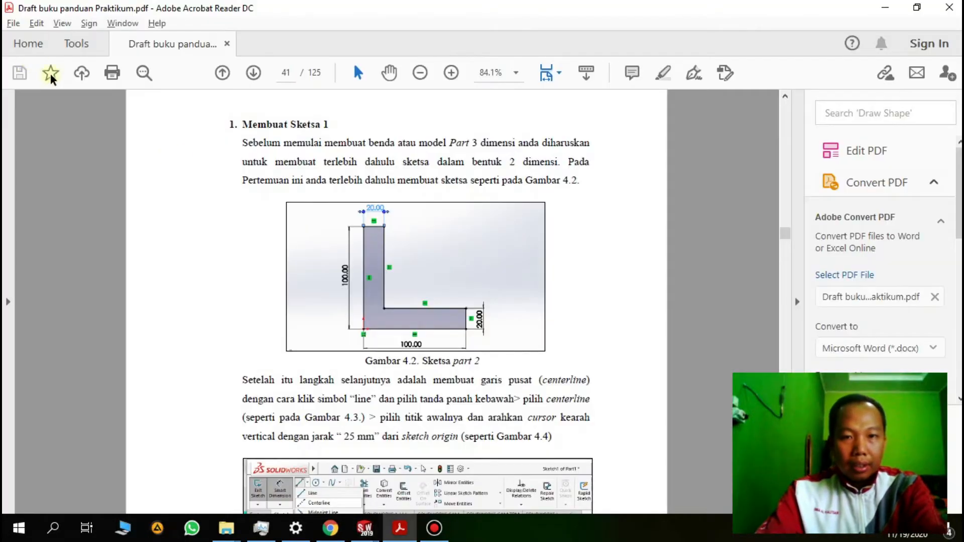
pyautogui.scroll(-6, 331, 243)
pyautogui.scroll(-3, 357, 250)
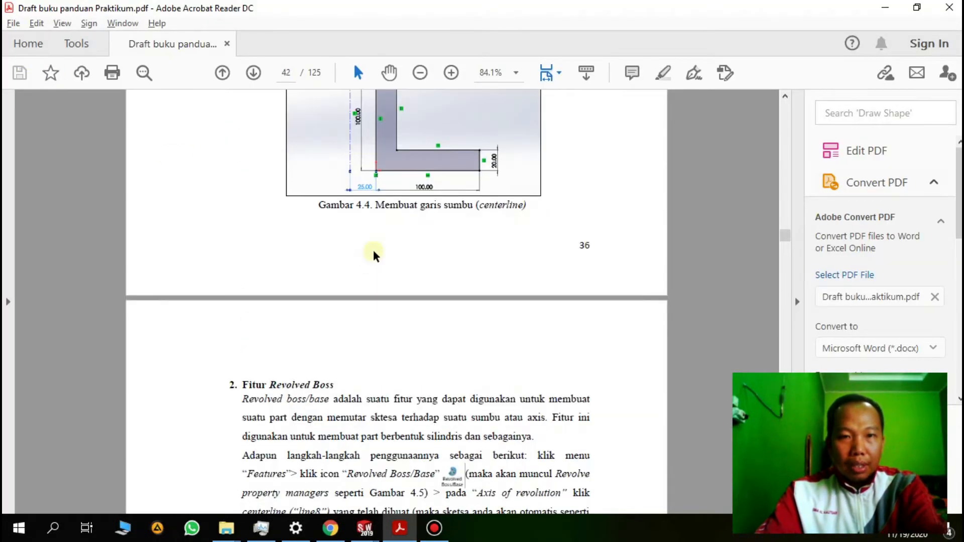
pyautogui.scroll(-4, 382, 251)
pyautogui.scroll(7, 409, 252)
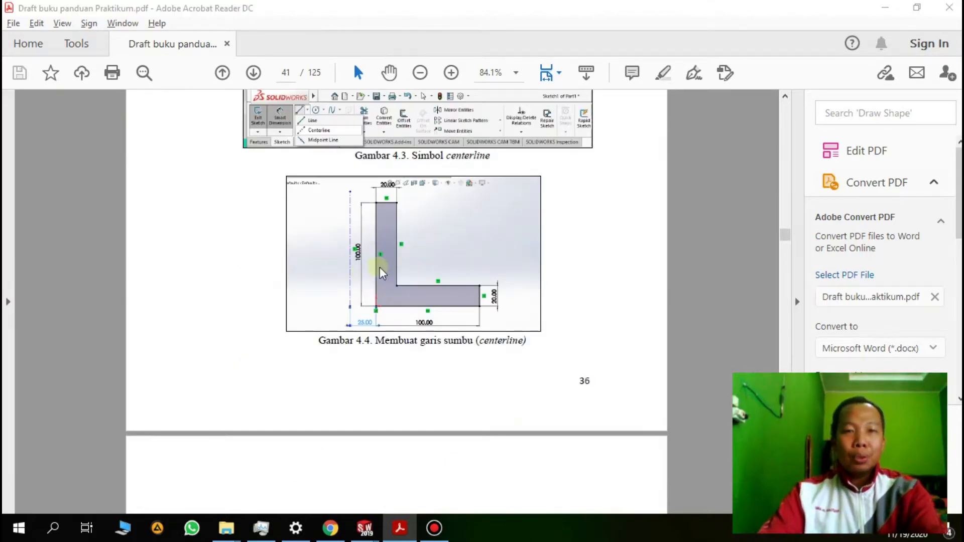
# Switch to SOLIDWORKS, reopen the L-profile sketch and draw a vertical centerline about 188 mm long left of the profile, starting level with its base.
pyautogui.hotkey('alt', 'Tab')
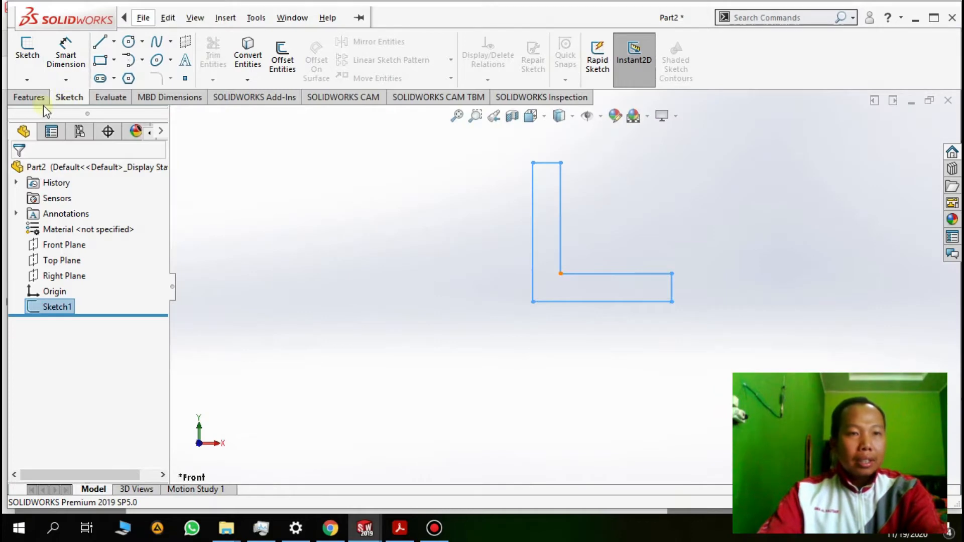
pyautogui.click(29, 54)
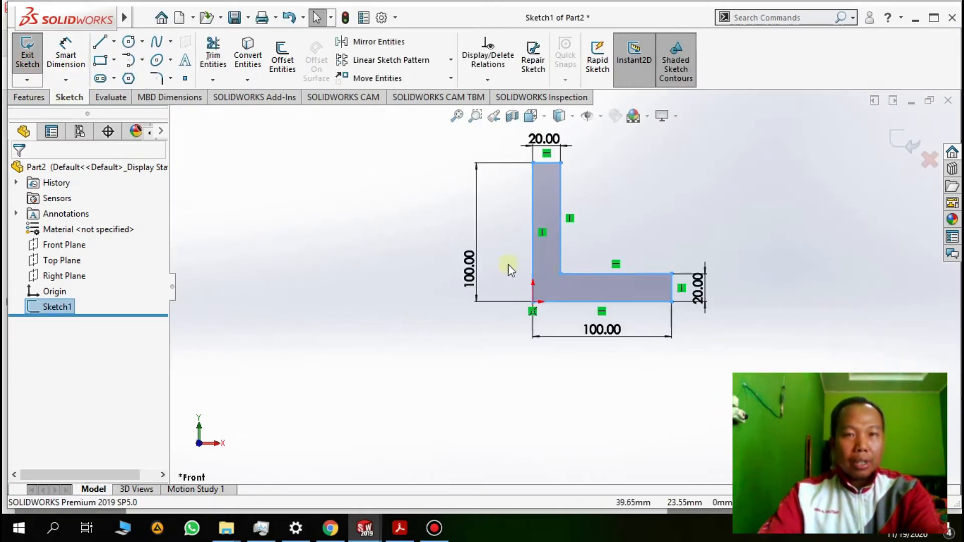
pyautogui.click(114, 41)
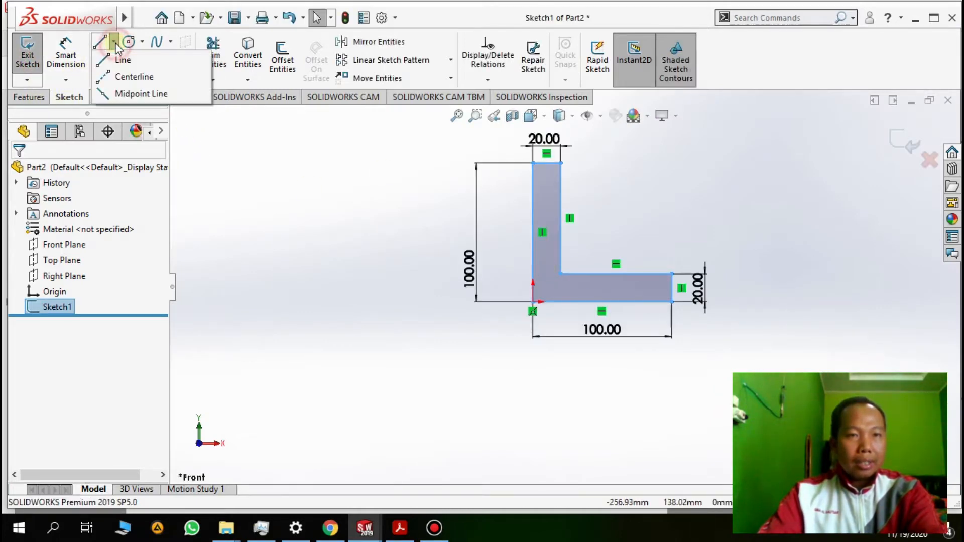
pyautogui.click(123, 75)
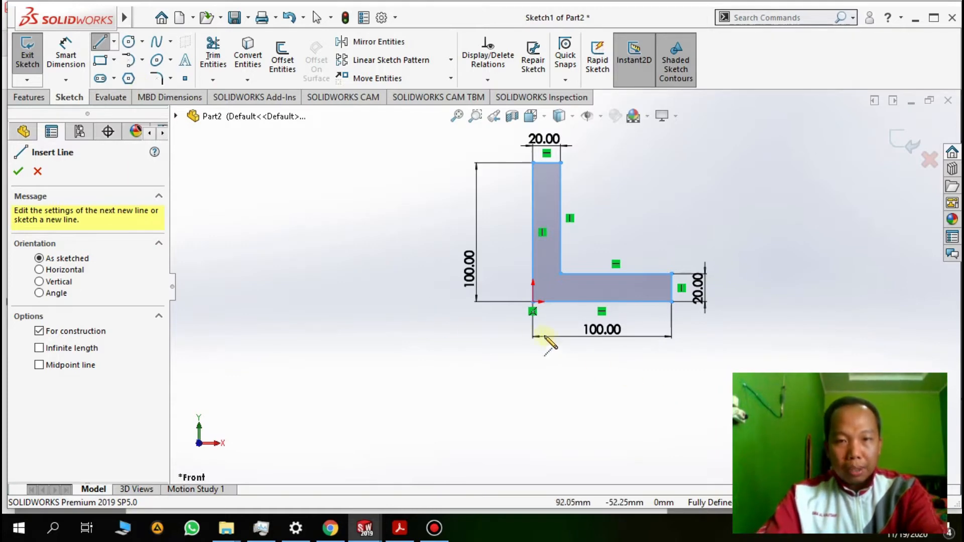
pyautogui.hotkey('alt', 'Tab')
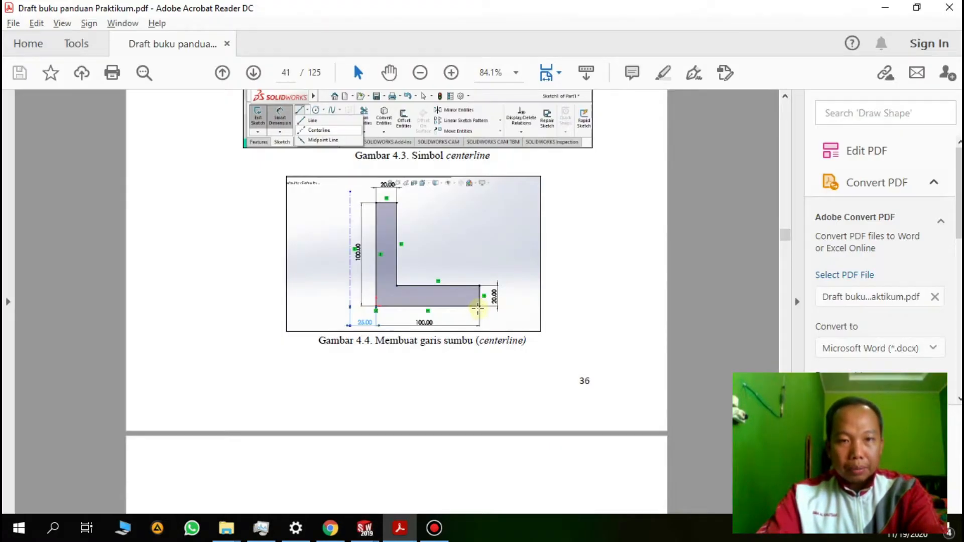
pyautogui.hotkey('alt', 'Tab')
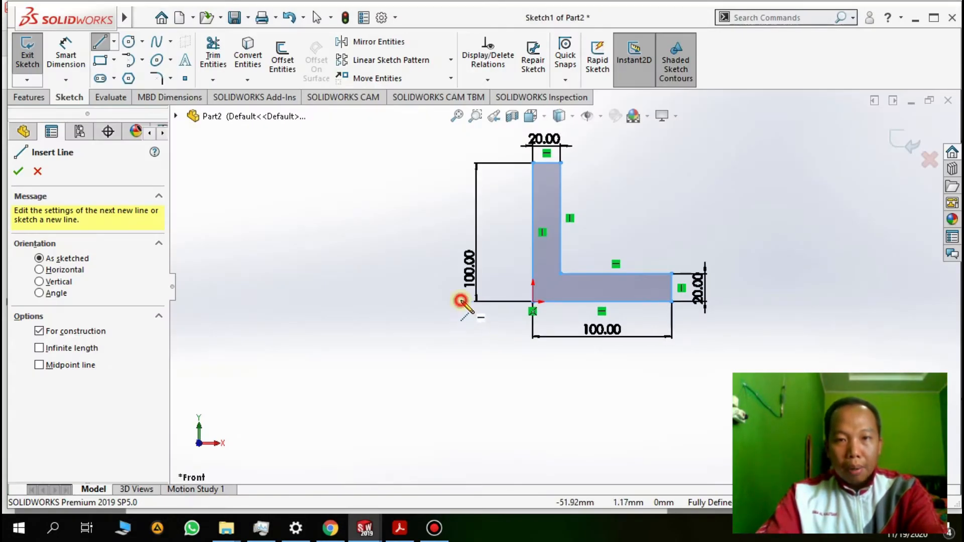
pyautogui.click(460, 301)
pyautogui.press('z')
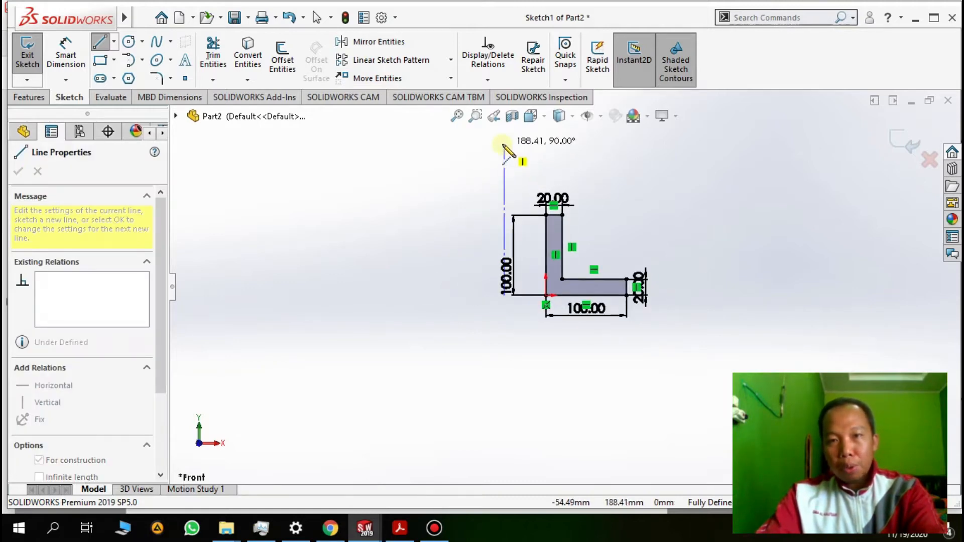
pyautogui.click(504, 144)
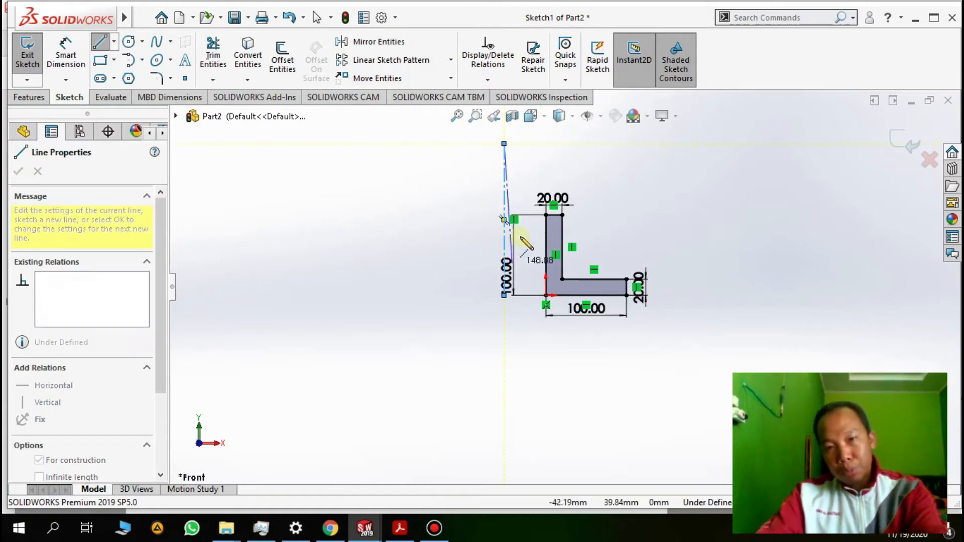
pyautogui.press('Escape')
pyautogui.scroll(4, 568, 290)
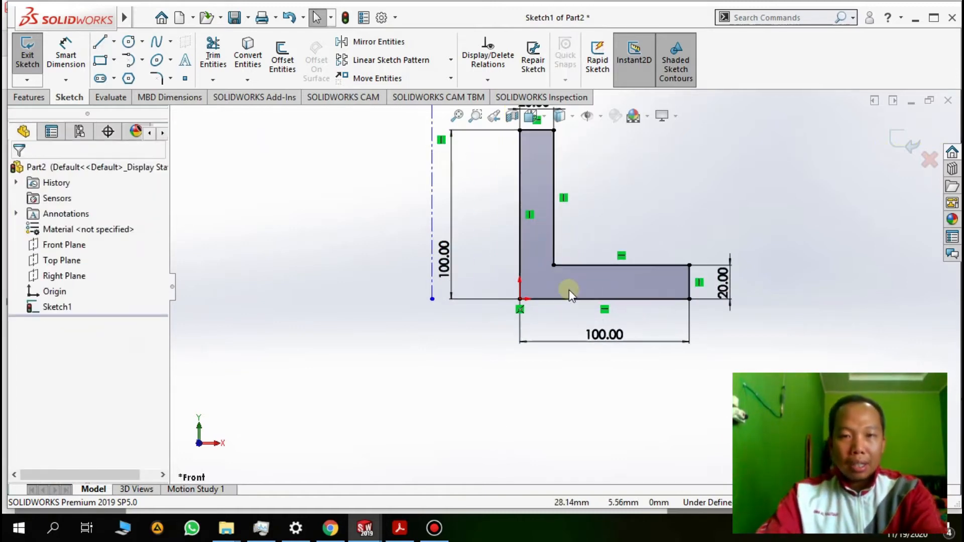
# Dimension the centerline's lower endpoint 25 mm from the L-profile's origin corner, as in Gambar 4.4, and exit the sketch.
pyautogui.click(65, 55)
pyautogui.hotkey('alt', 'Tab')
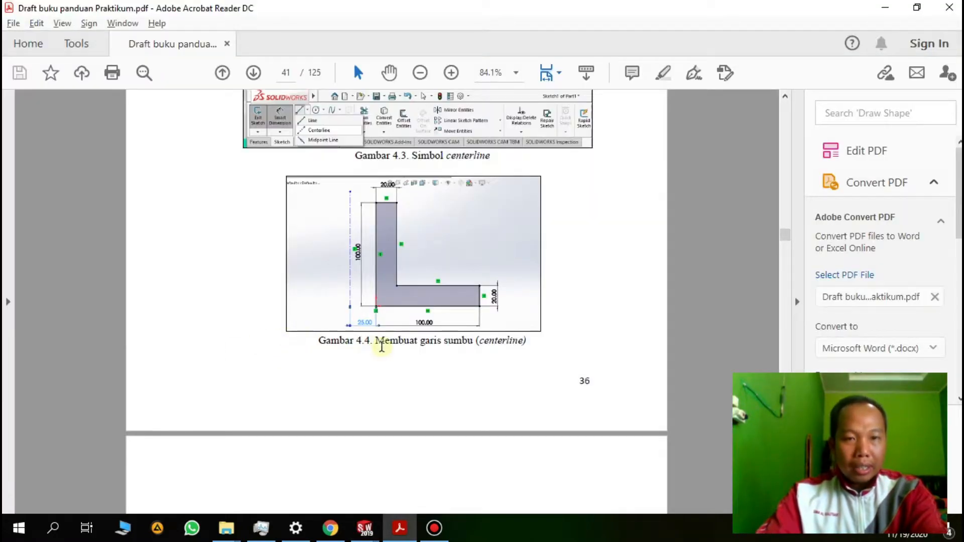
pyautogui.hotkey('alt', 'Tab')
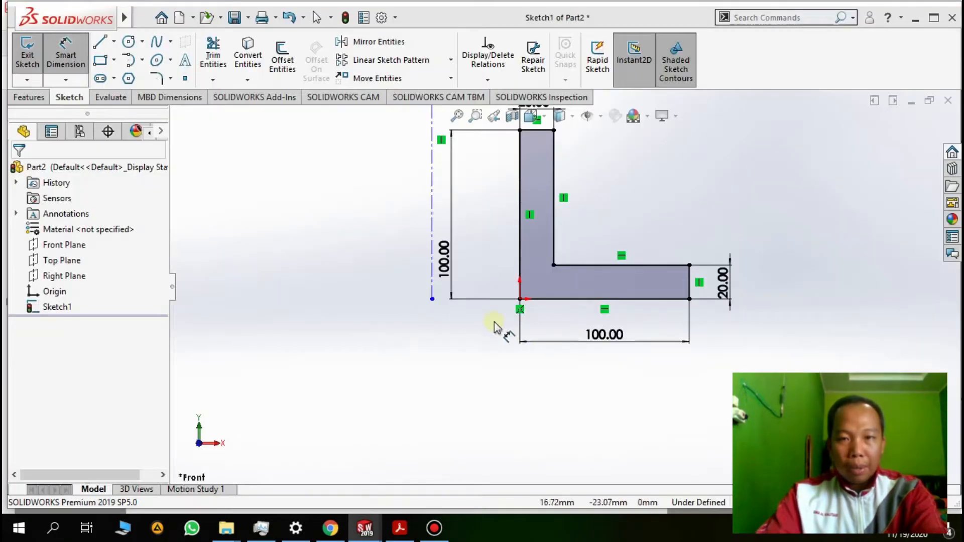
pyautogui.click(432, 299)
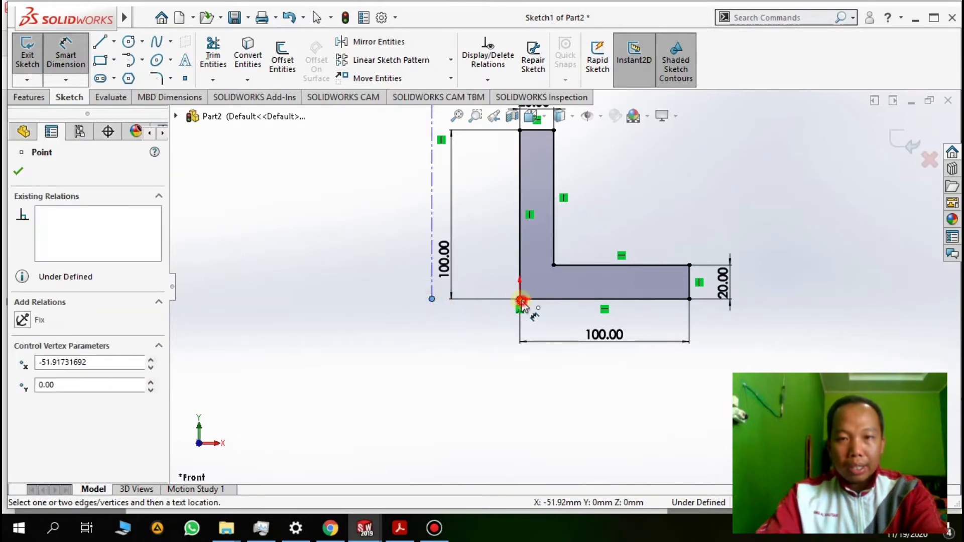
pyautogui.click(520, 299)
pyautogui.click(480, 342)
pyautogui.write('20')
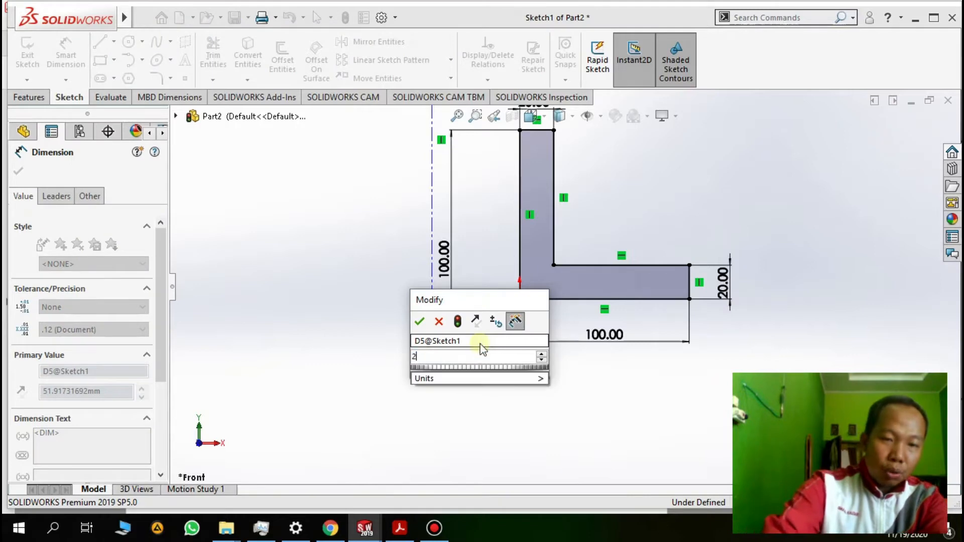
pyautogui.press('Return')
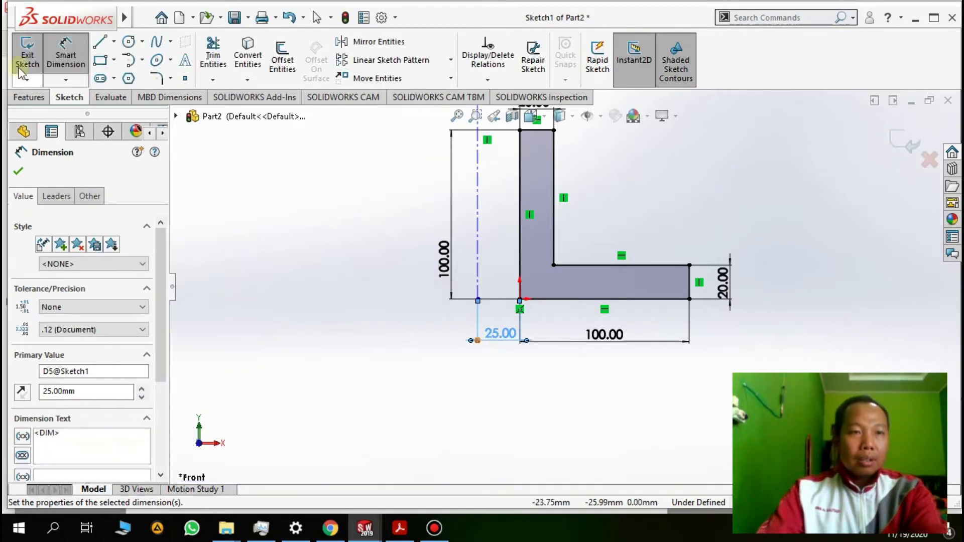
pyautogui.press('Escape')
pyautogui.click(28, 58)
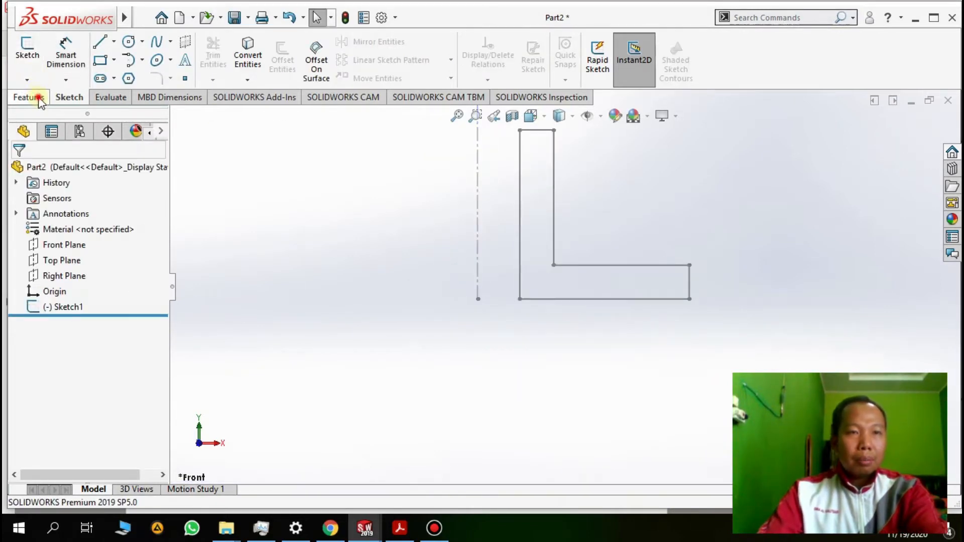
# Start a Revolved Boss/Base feature from the L-profile sketch, using the centerline as the axis of revolution.
pyautogui.click(29, 98)
pyautogui.click(75, 75)
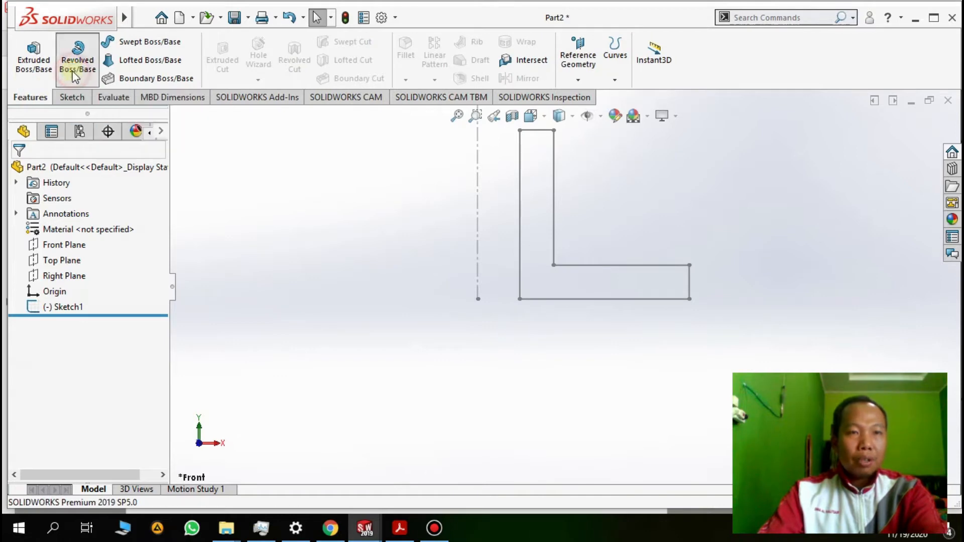
pyautogui.click(566, 266)
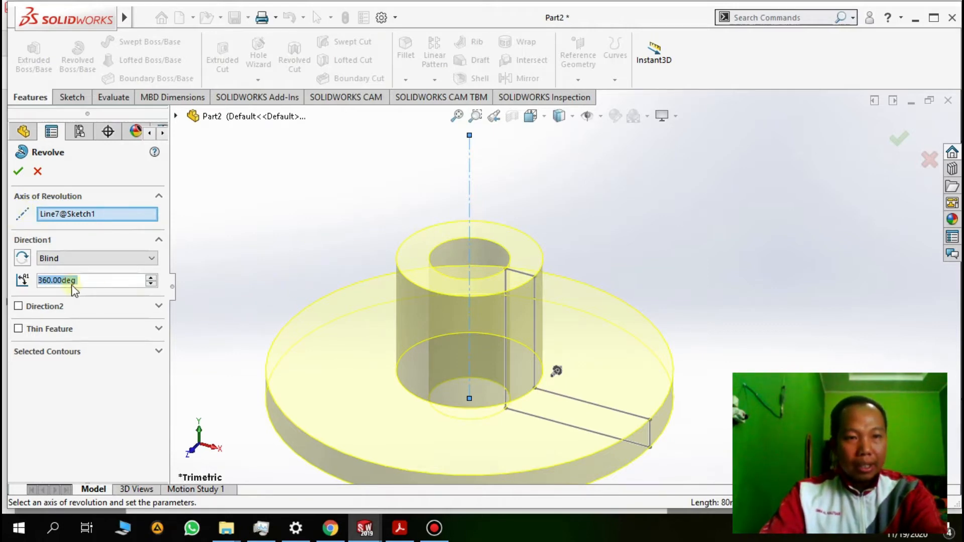
# Step the revolve angle down to about 355° and back up to 360° to preview a partial revolution.
pyautogui.scroll(-1, 73, 285)
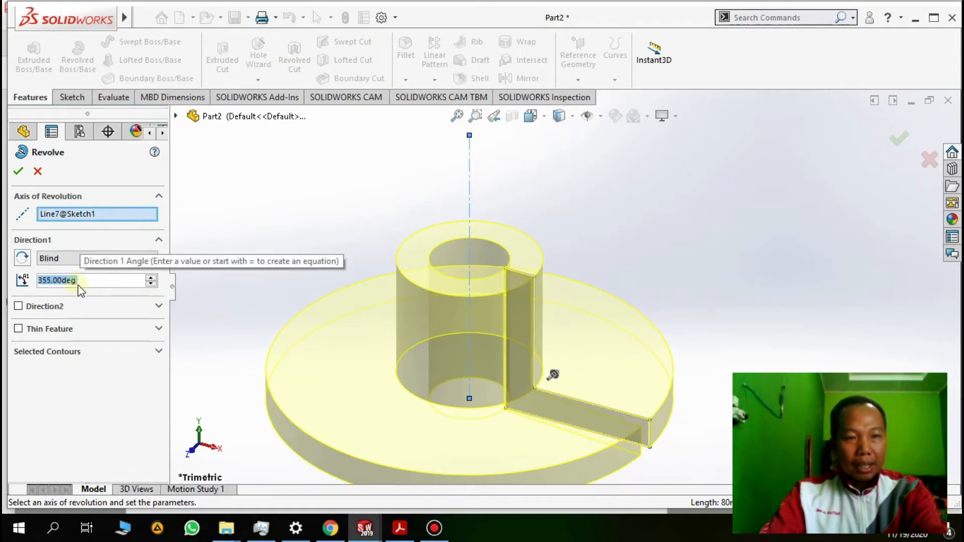
pyautogui.scroll(2, 80, 290)
pyautogui.scroll(-5, 110, 283)
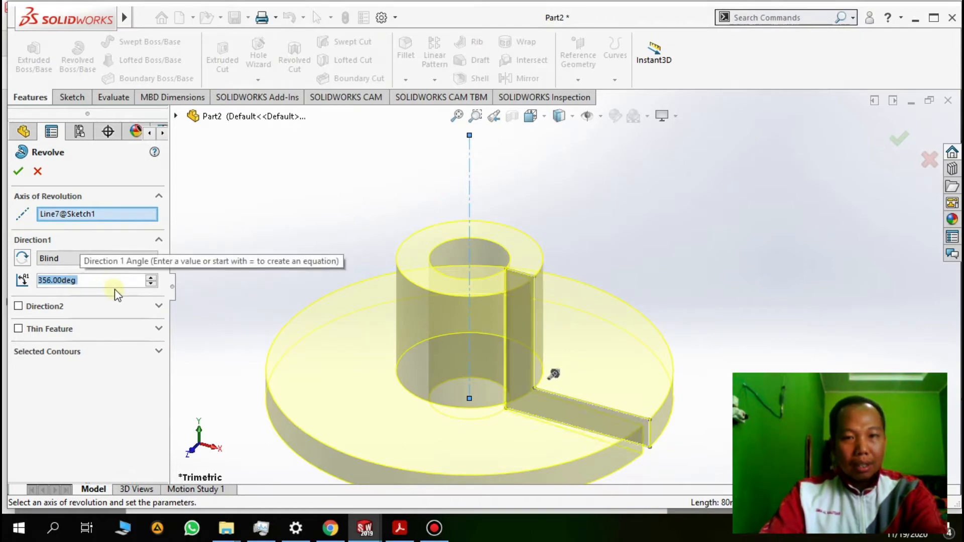
pyautogui.scroll(6, 111, 282)
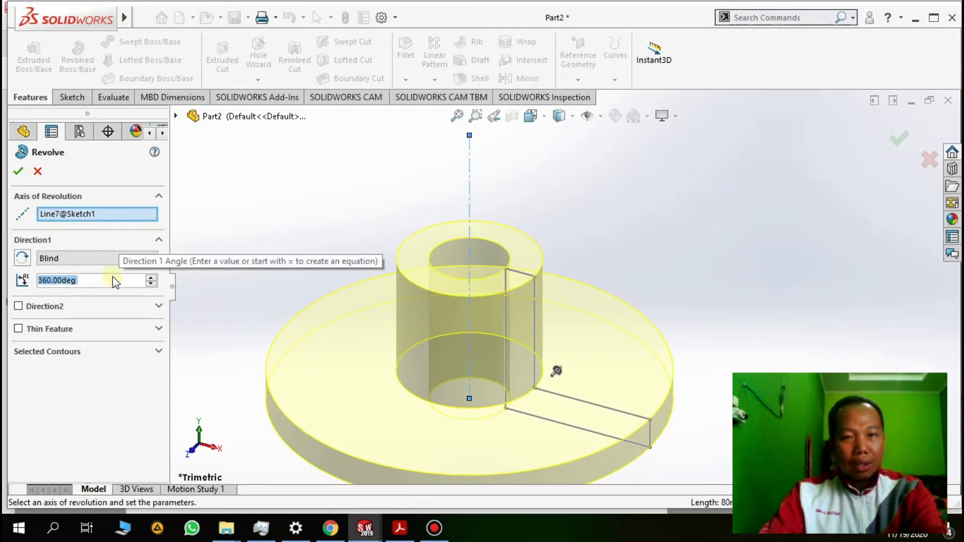
pyautogui.moveTo(628, 365); pyautogui.dragTo(522, 386, button='middle')
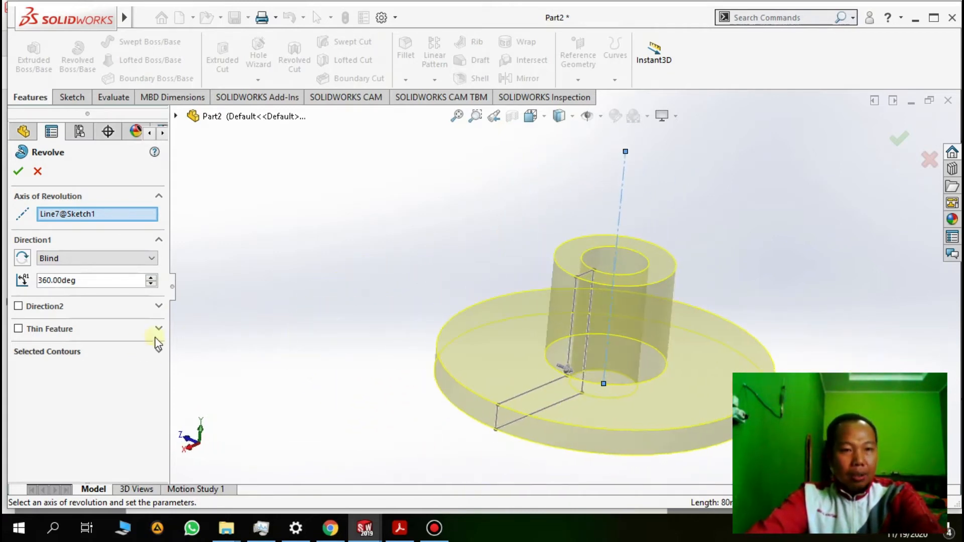
# Try a revolve angle of 180° and inspect the half-section preview.
pyautogui.moveTo(97, 290); pyautogui.dragTo(33, 286)
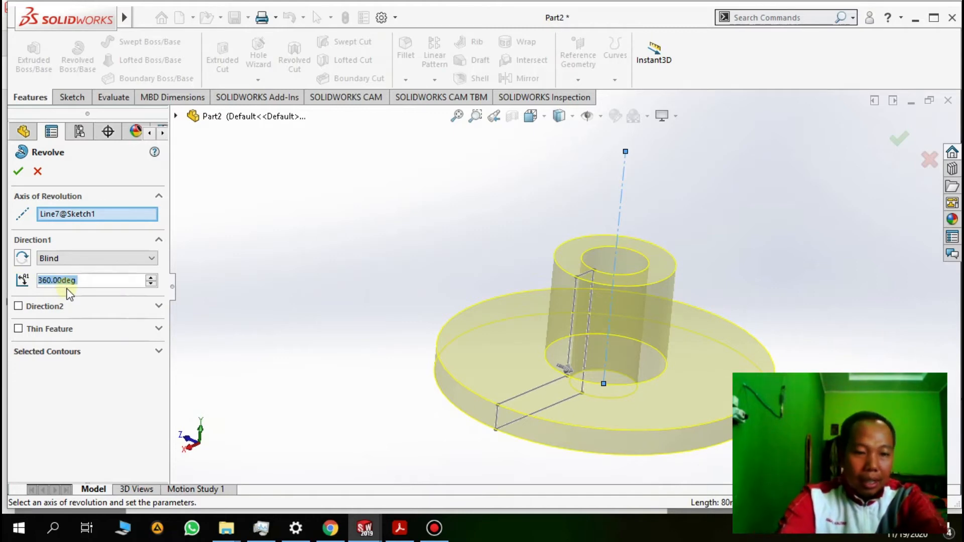
pyautogui.write('180')
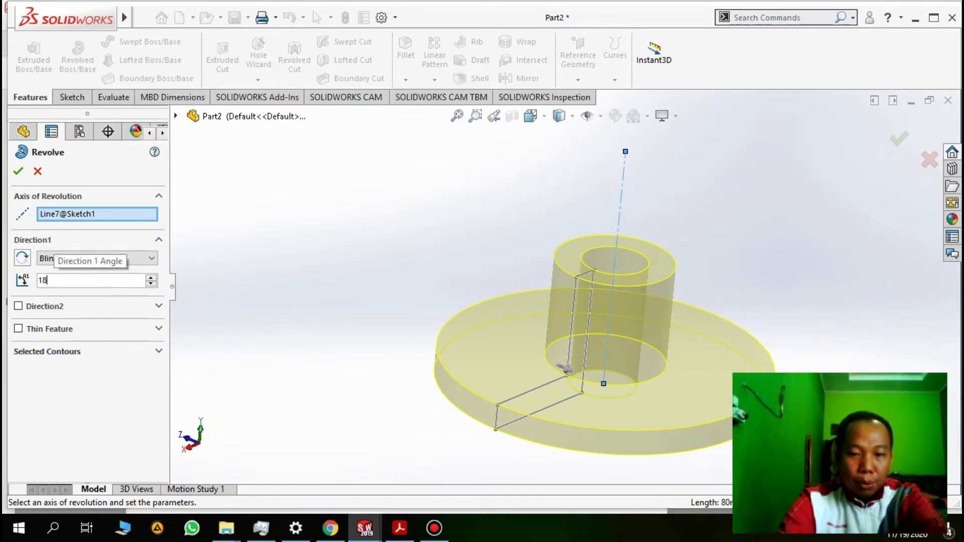
pyautogui.press('Return')
pyautogui.moveTo(617, 402); pyautogui.dragTo(448, 369, button='middle')
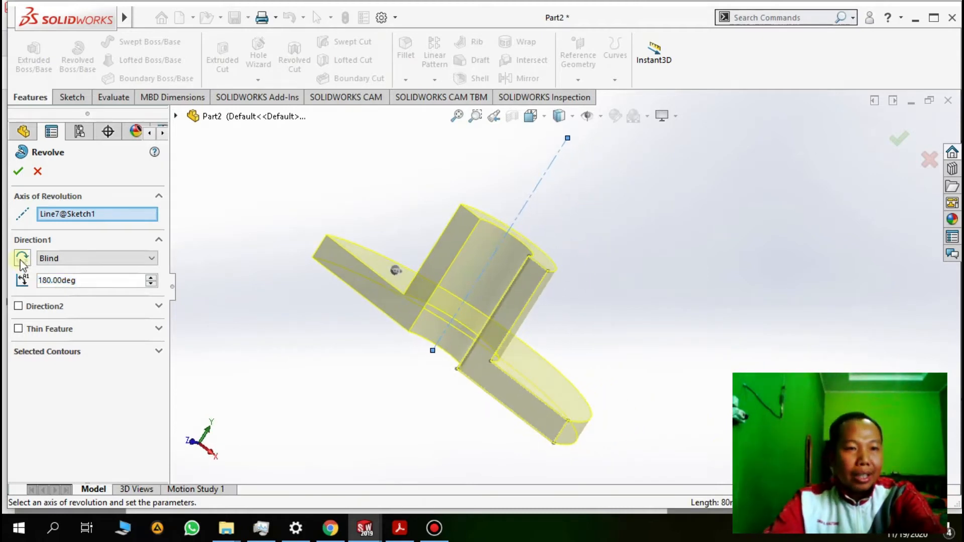
# Set the revolve angle to 360° and complete the revolved base.
pyautogui.click(47, 280)
pyautogui.write('3')
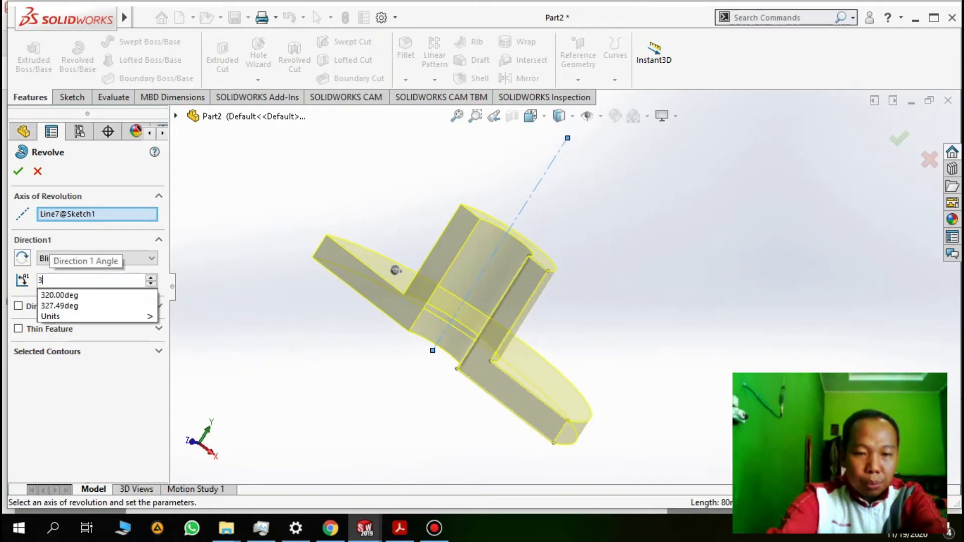
pyautogui.write('60')
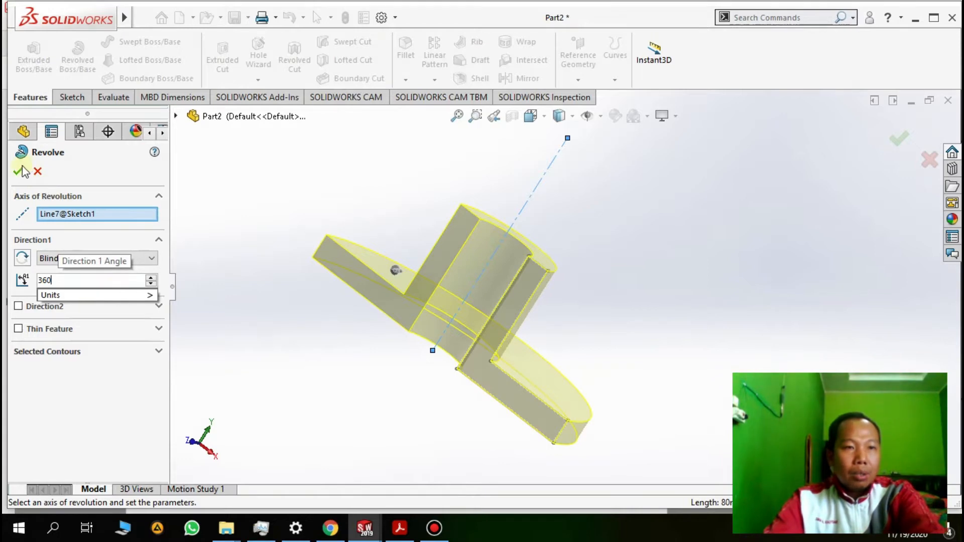
pyautogui.press('Return')
pyautogui.click(18, 172)
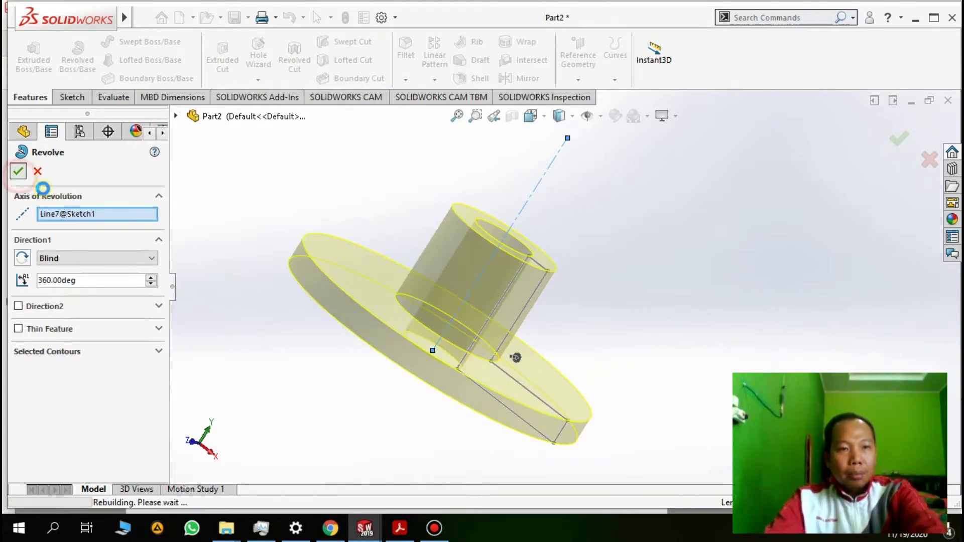
pyautogui.moveTo(479, 363); pyautogui.dragTo(388, 338, button='middle')
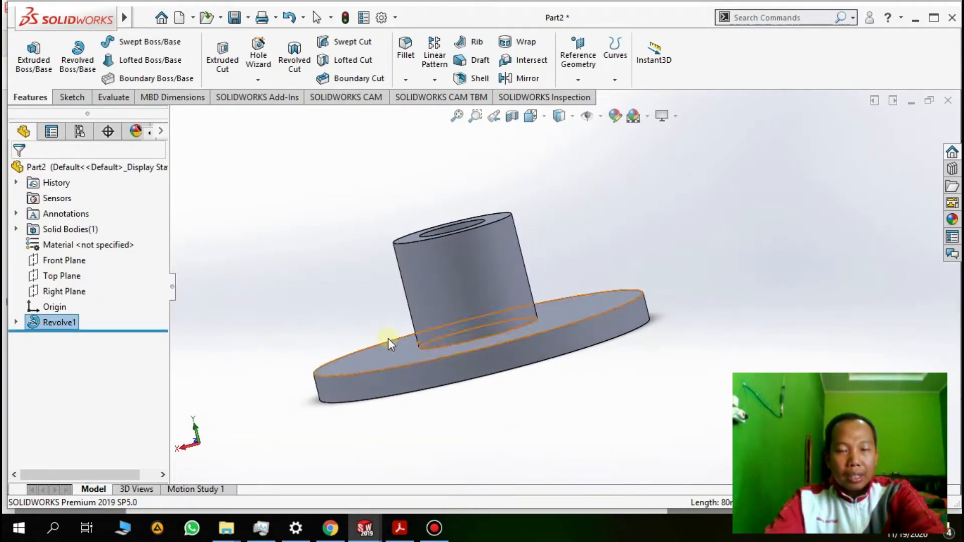
# Switch to the guide in Acrobat Reader and examine the Sketsa 2 instructions with Gambar 4.7 and 4.8.
pyautogui.hotkey('alt', 'Tab')
pyautogui.scroll(-10, 472, 366)
pyautogui.scroll(-15, 465, 358)
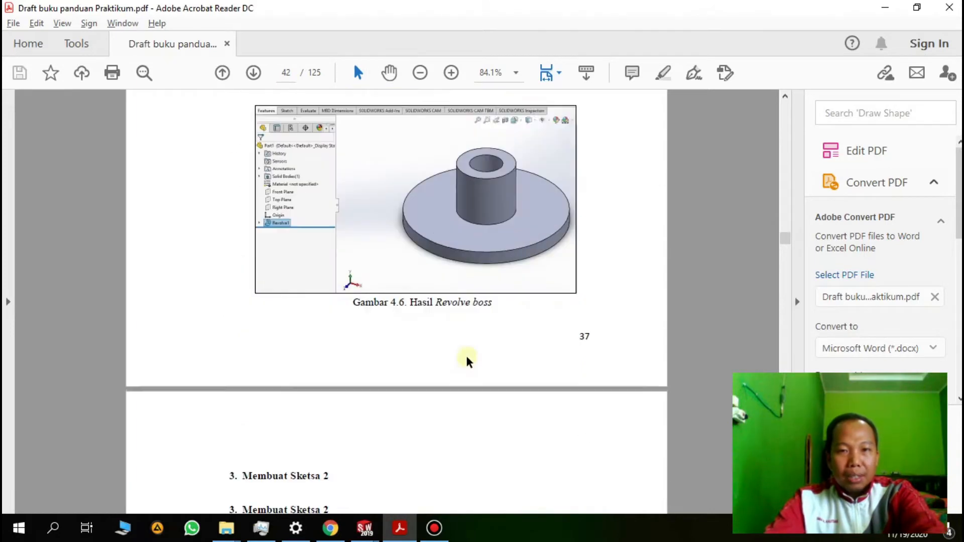
pyautogui.scroll(-3, 469, 348)
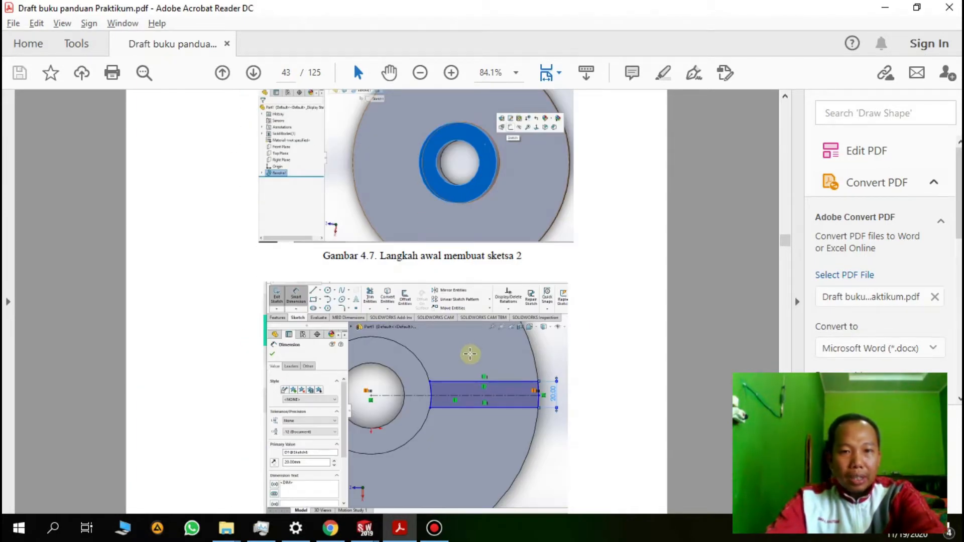
pyautogui.scroll(6, 470, 354)
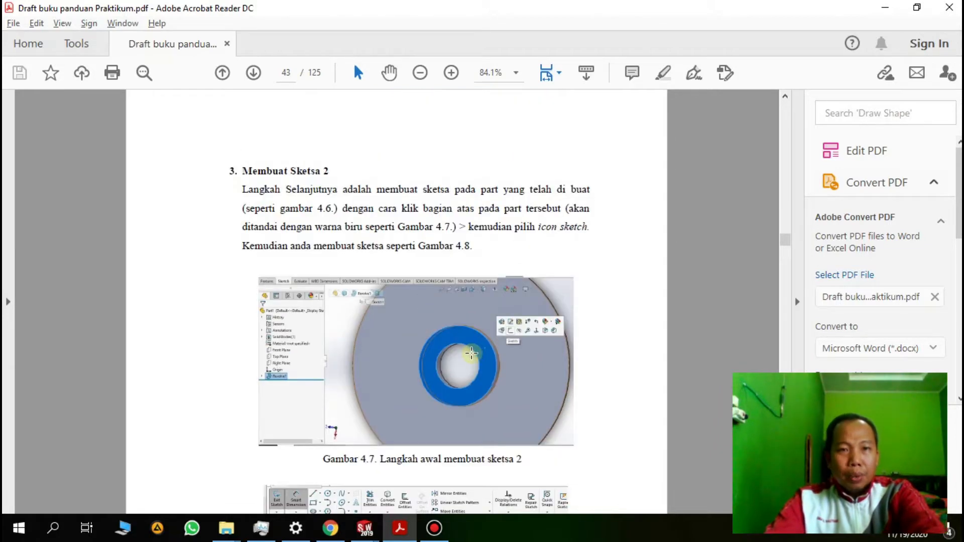
pyautogui.scroll(-11, 469, 352)
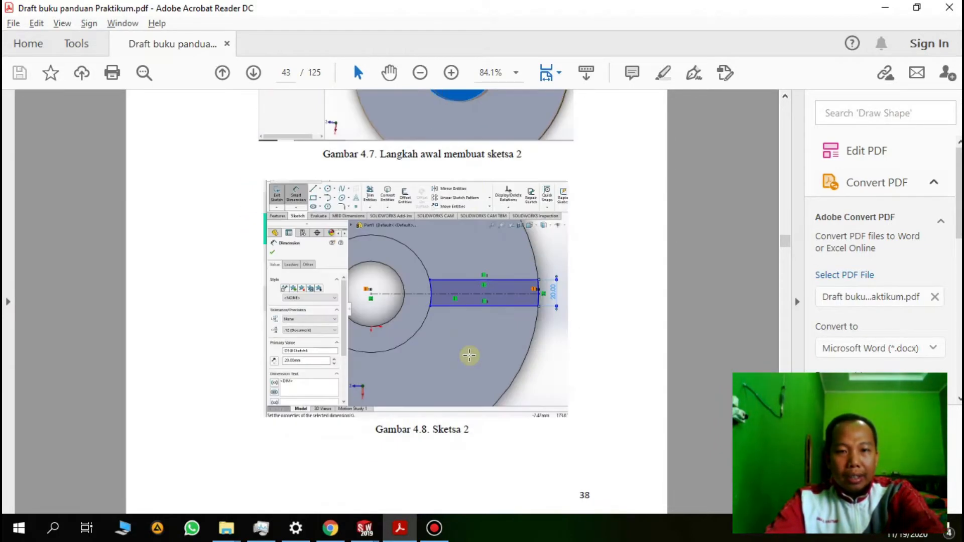
pyautogui.scroll(7, 464, 347)
pyautogui.scroll(3, 464, 348)
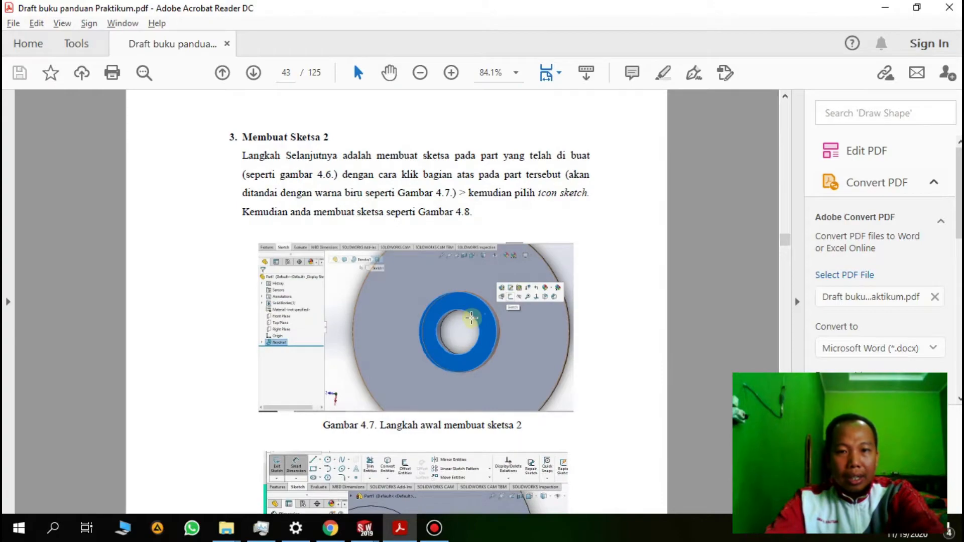
pyautogui.scroll(-4, 448, 378)
pyautogui.scroll(-15, 448, 379)
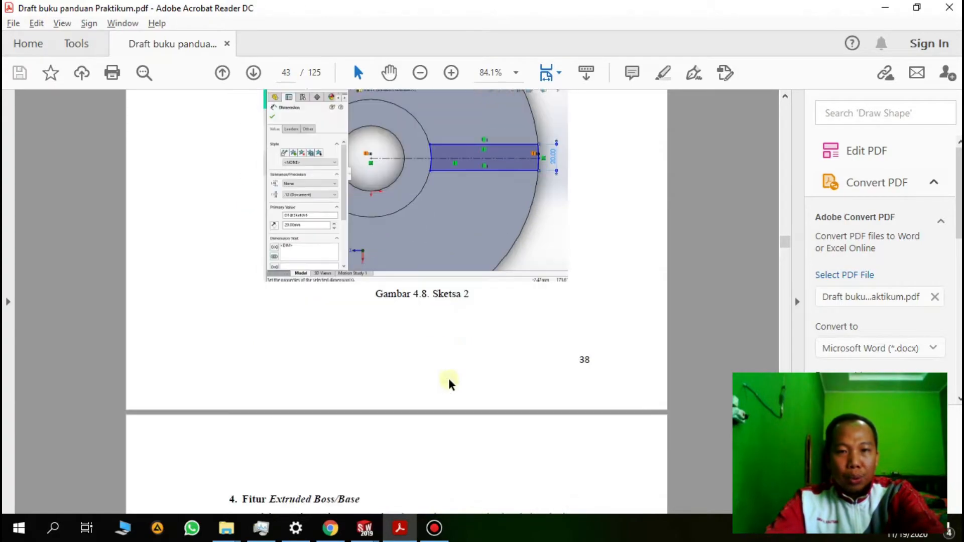
pyautogui.scroll(4, 447, 377)
pyautogui.scroll(8, 446, 377)
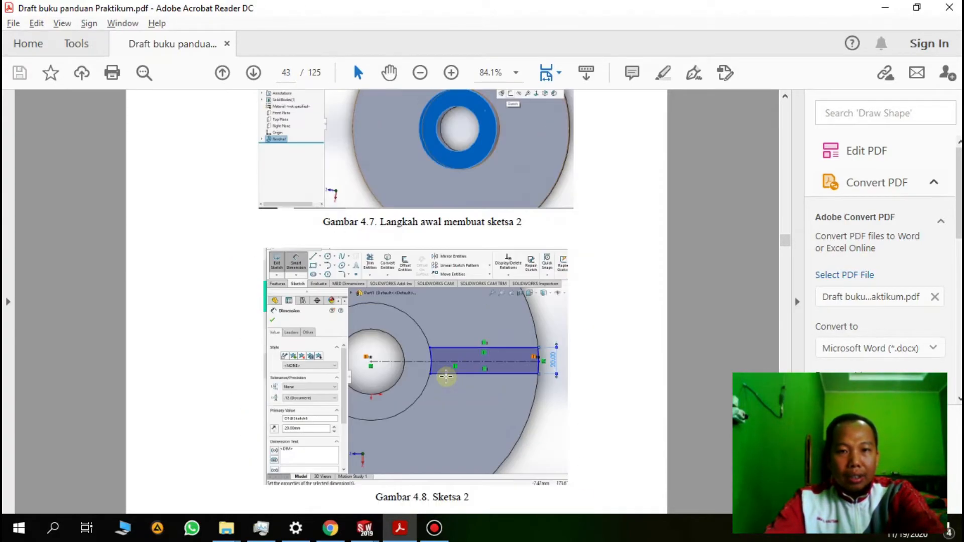
# Switch to SOLIDWORKS, start a sketch on the hub's top ring face and view it face-on.
pyautogui.hotkey('alt', 'Tab')
pyautogui.moveTo(471, 378); pyautogui.dragTo(498, 405, button='middle')
pyautogui.click(484, 221)
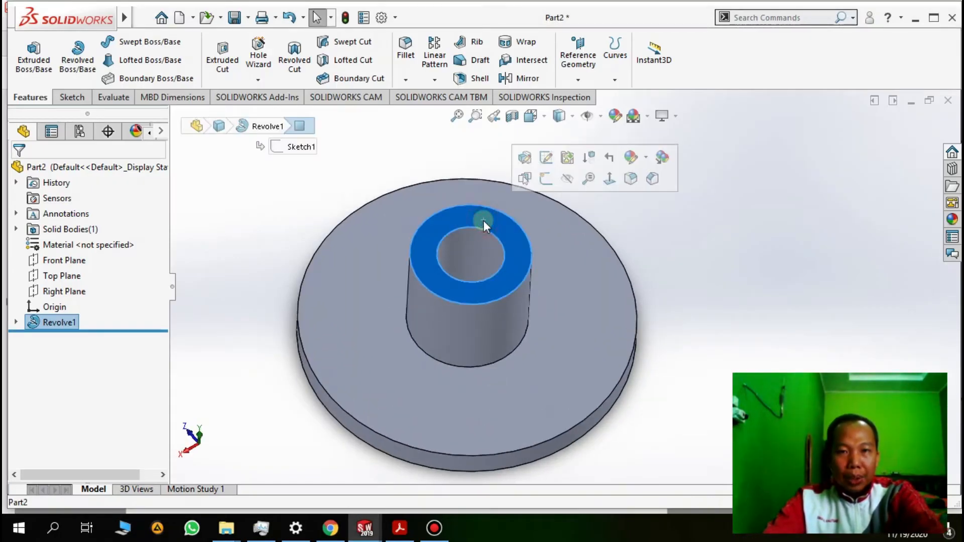
pyautogui.rightClick(483, 221)
pyautogui.click(517, 200)
pyautogui.press('space')
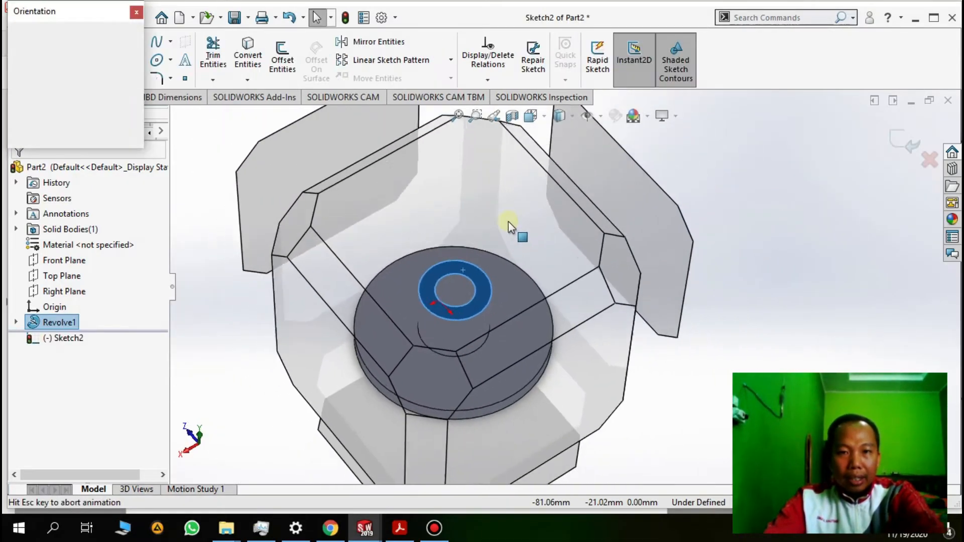
pyautogui.click(135, 96)
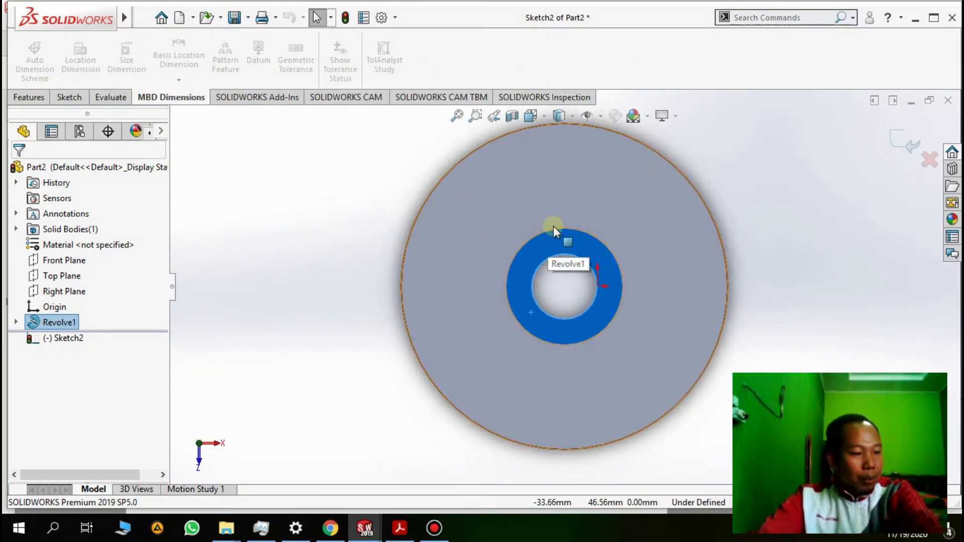
# Check the Sketsa 2 figure (Gambar 4.8) in the Acrobat Reader guide and return to the SOLIDWORKS sketch tools.
pyautogui.hotkey('alt', 'Tab')
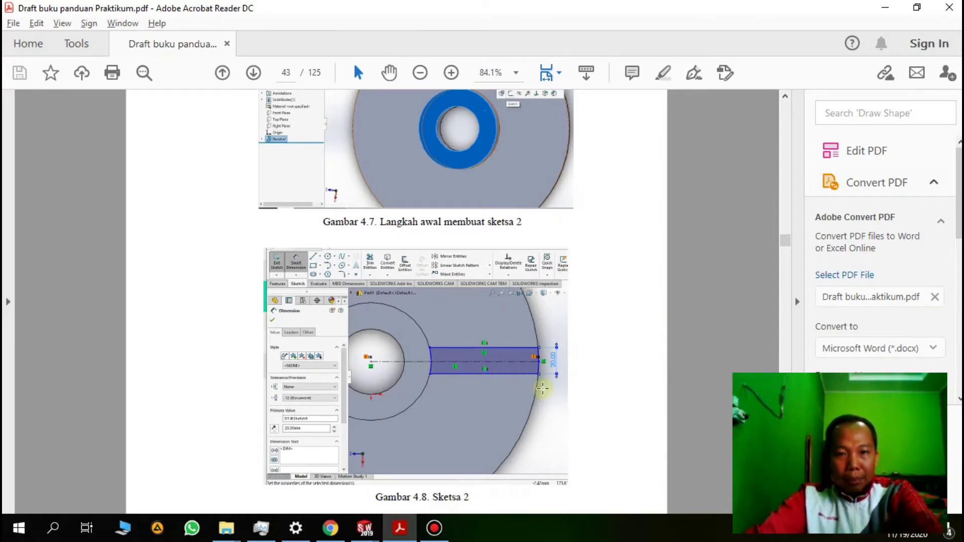
pyautogui.hotkey('alt', 'Tab')
pyautogui.click(67, 104)
pyautogui.click(129, 44)
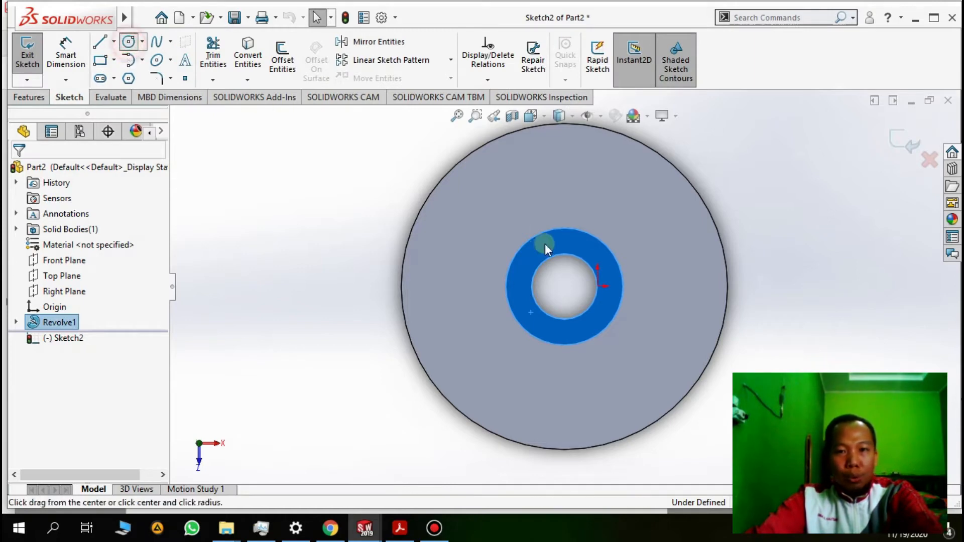
pyautogui.scroll(-5, 572, 288)
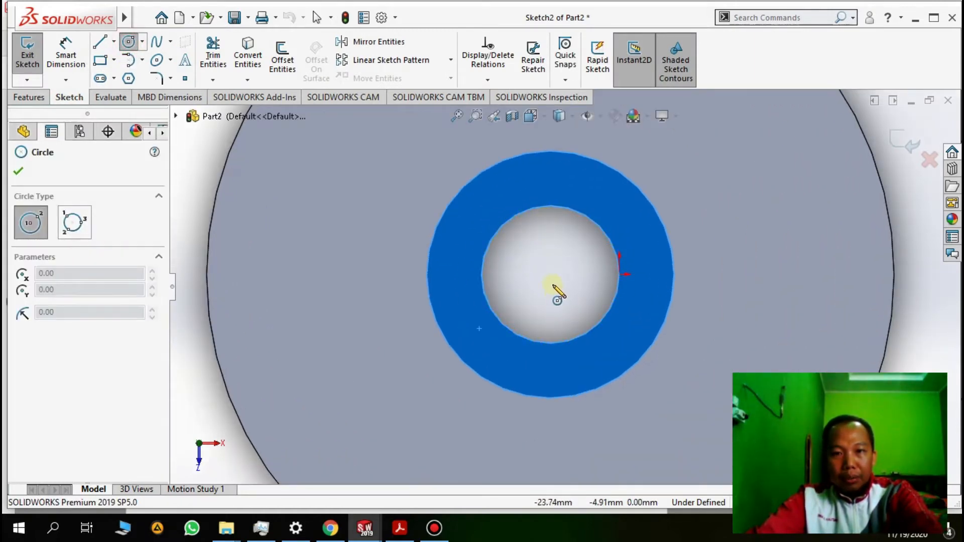
pyautogui.click(550, 274)
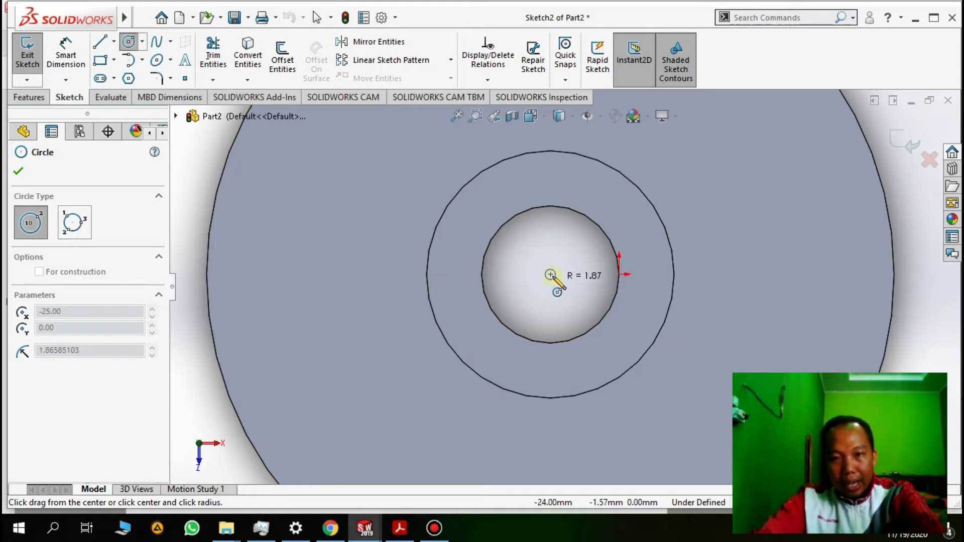
pyautogui.press('Escape')
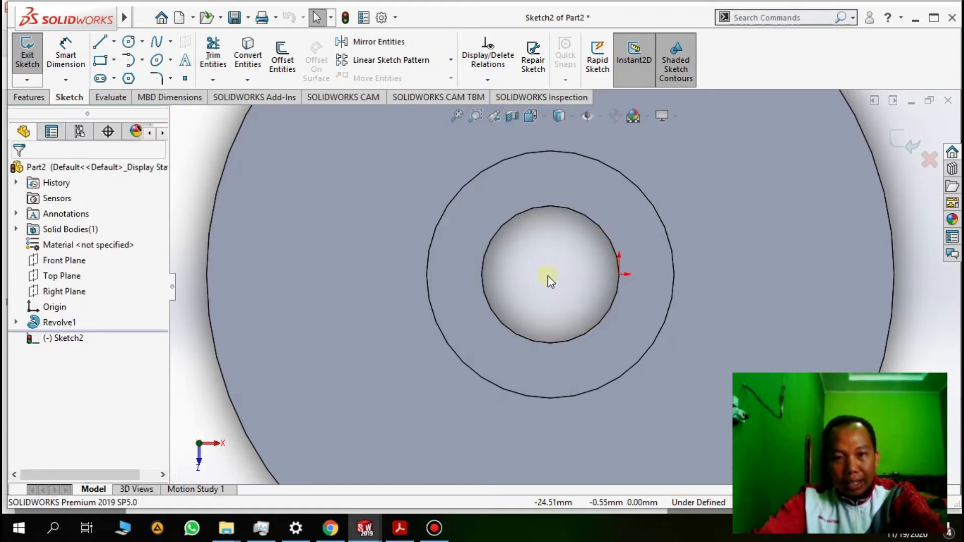
# Draw two circles centred on the bore, one with a 45 mm radius on the hub's outer edge and one on the flange's outer edge.
pyautogui.click(129, 41)
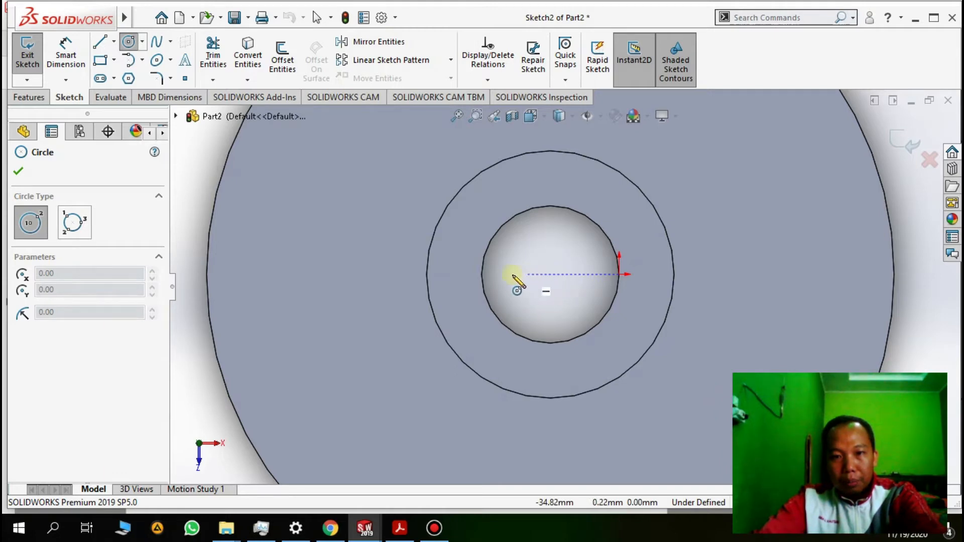
pyautogui.click(550, 274)
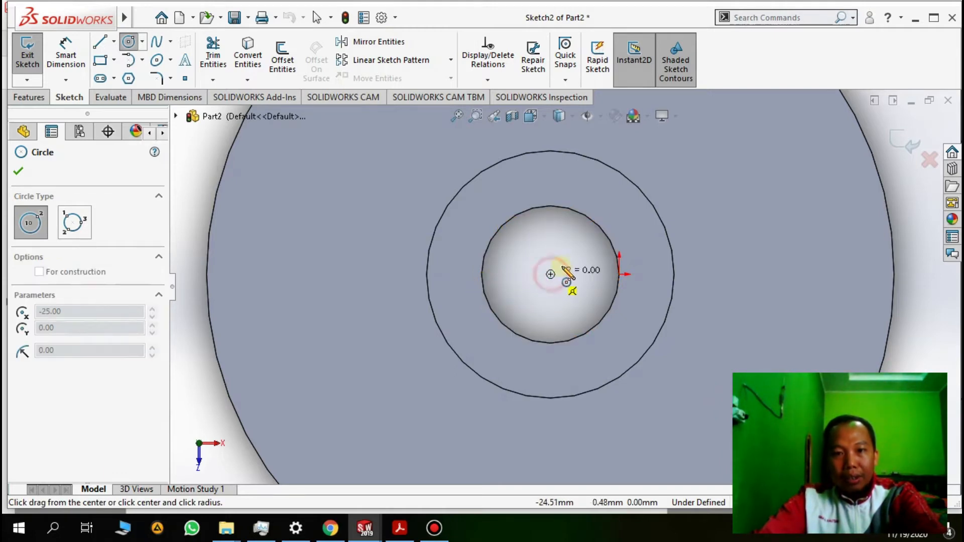
pyautogui.click(676, 265)
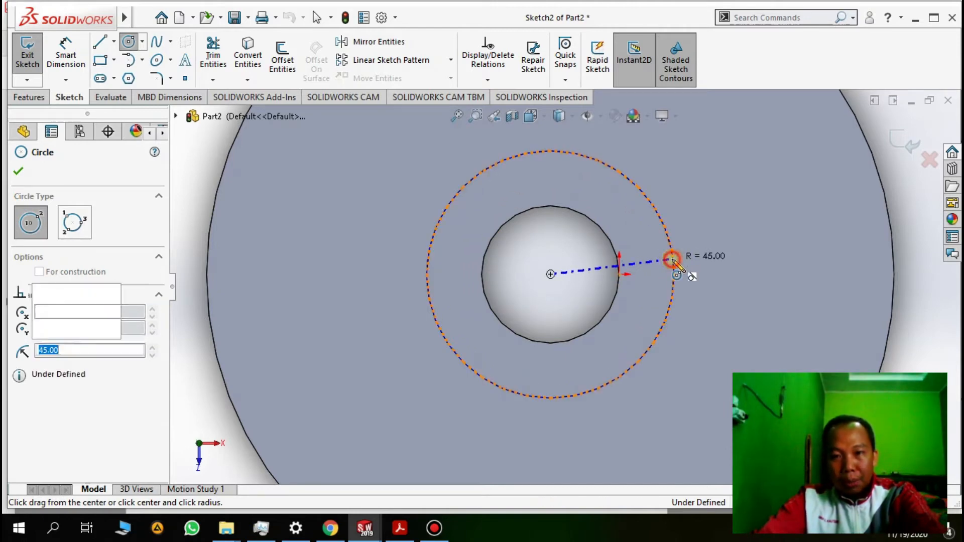
pyautogui.press('Escape')
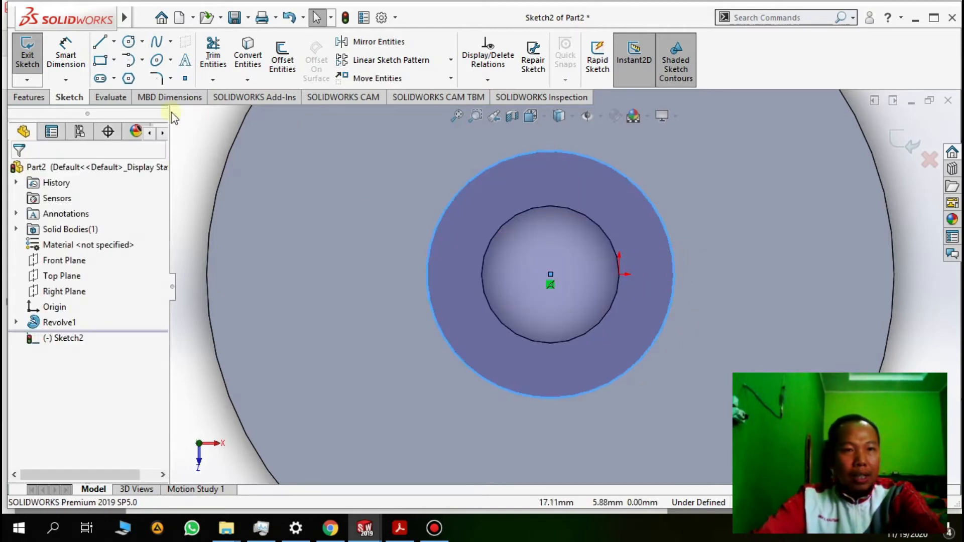
pyautogui.click(550, 274)
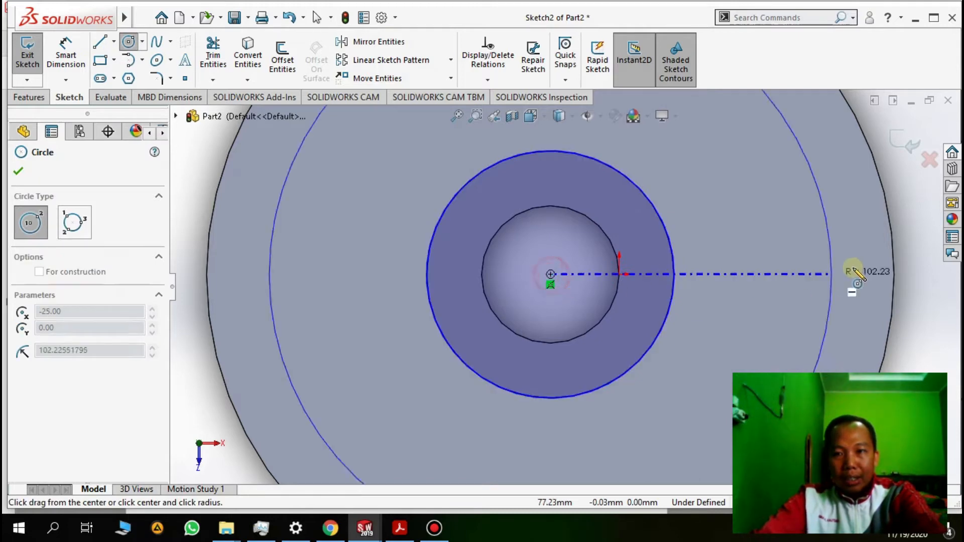
pyautogui.click(897, 255)
pyautogui.press('Escape')
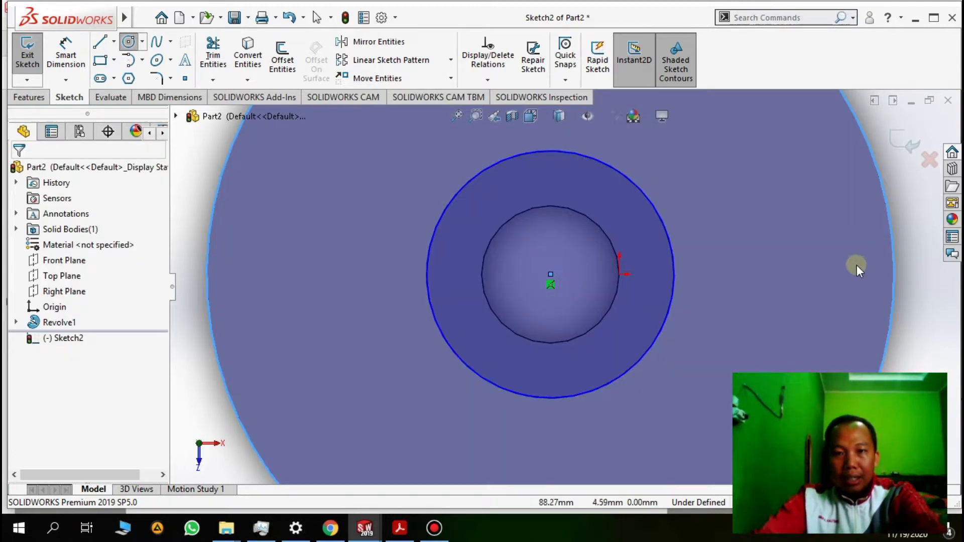
# Switch to the guide in Acrobat Reader, enlarge the page to 150% and examine the Sketsa 2 profile in Gambar 4.8.
pyautogui.hotkey('alt', 'Tab')
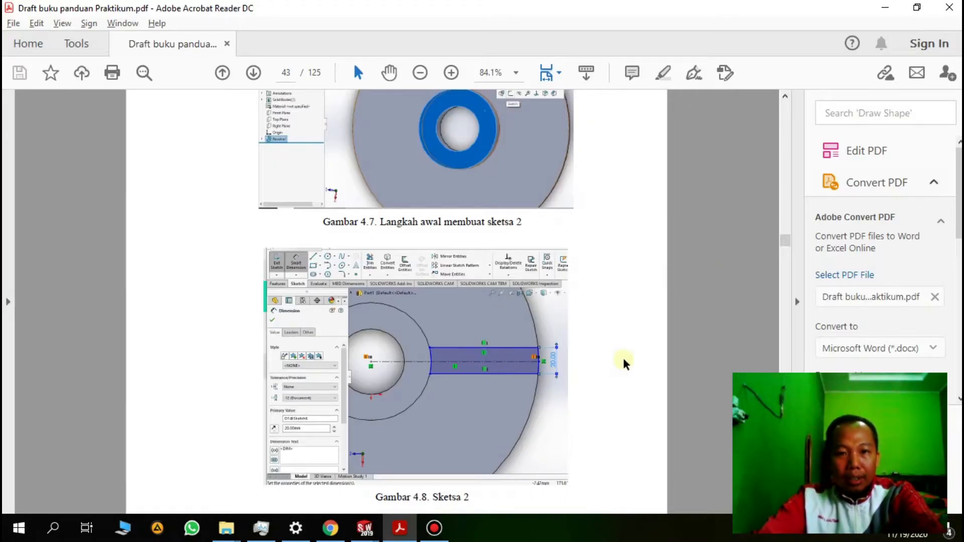
pyautogui.press('alt')
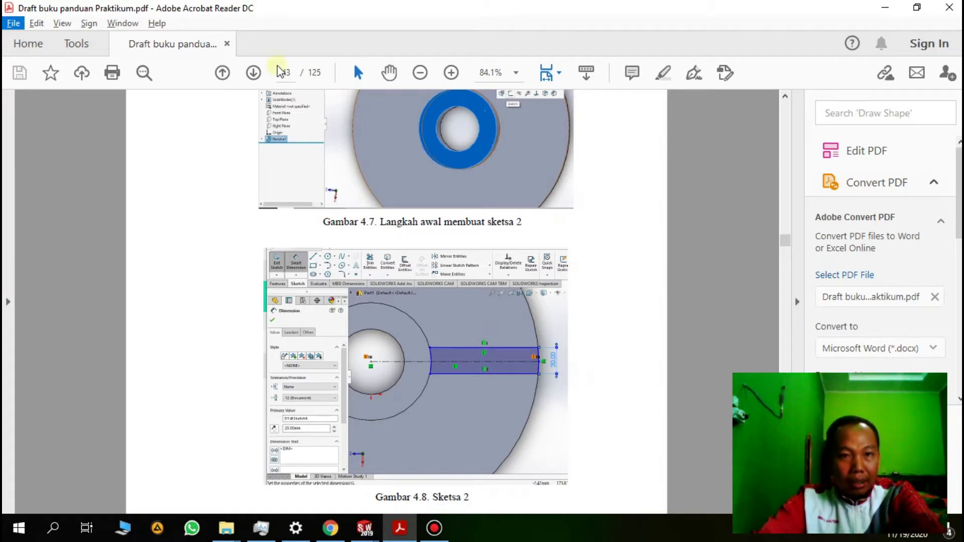
pyautogui.click(449, 74)
pyautogui.click(450, 73)
pyautogui.click(449, 73)
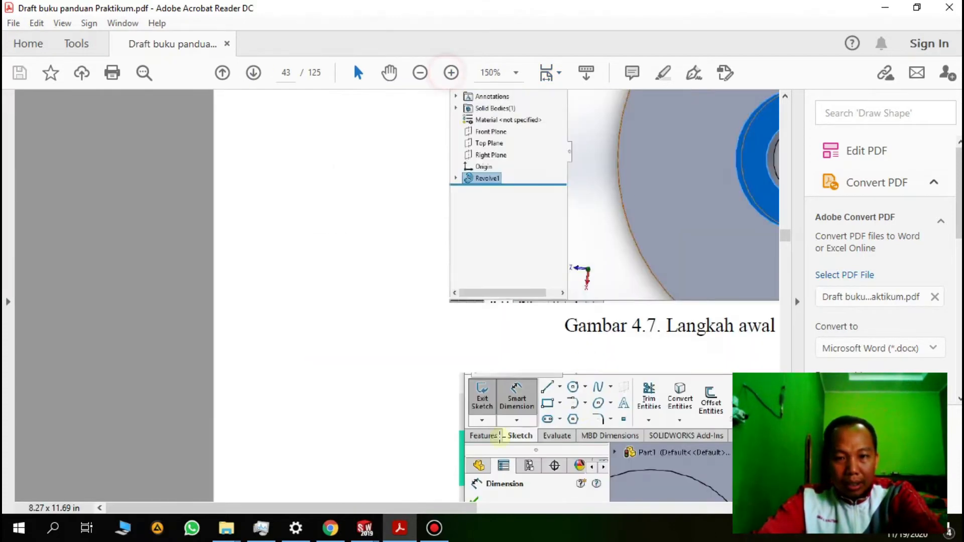
pyautogui.moveTo(437, 508); pyautogui.dragTo(658, 514)
pyautogui.scroll(-5, 661, 437)
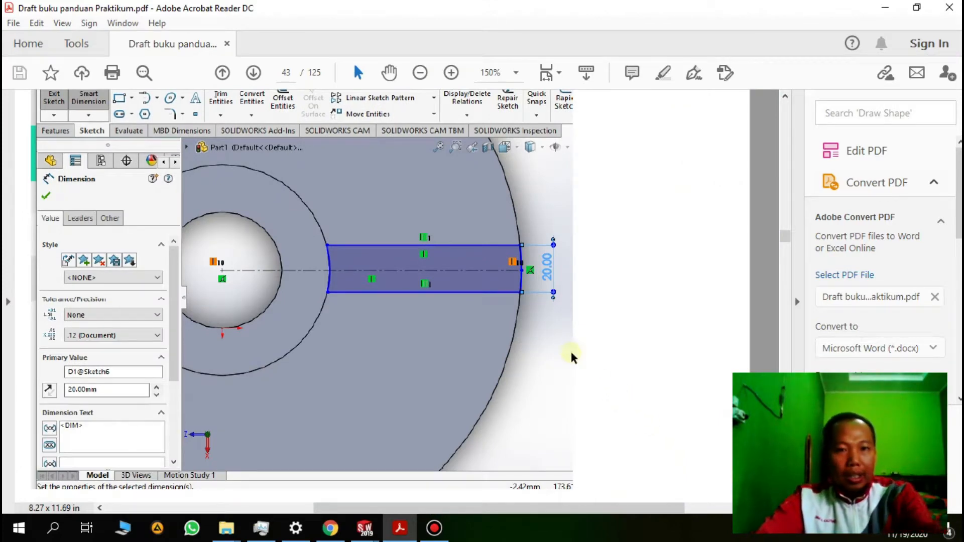
# Switch to SOLIDWORKS and draw a horizontal line about 134.6 mm long from the circles' centre past the flange's right edge.
pyautogui.hotkey('alt', 'Tab')
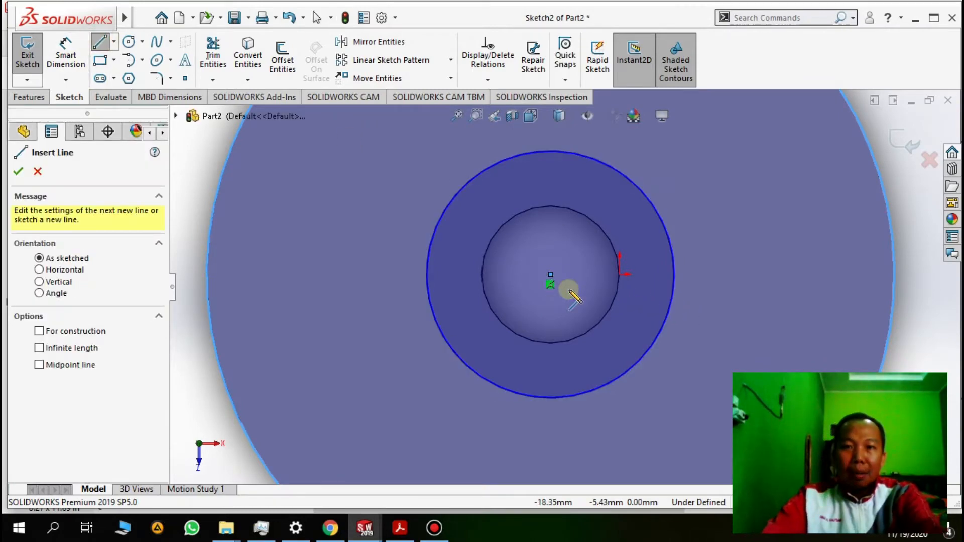
pyautogui.scroll(1, 586, 298)
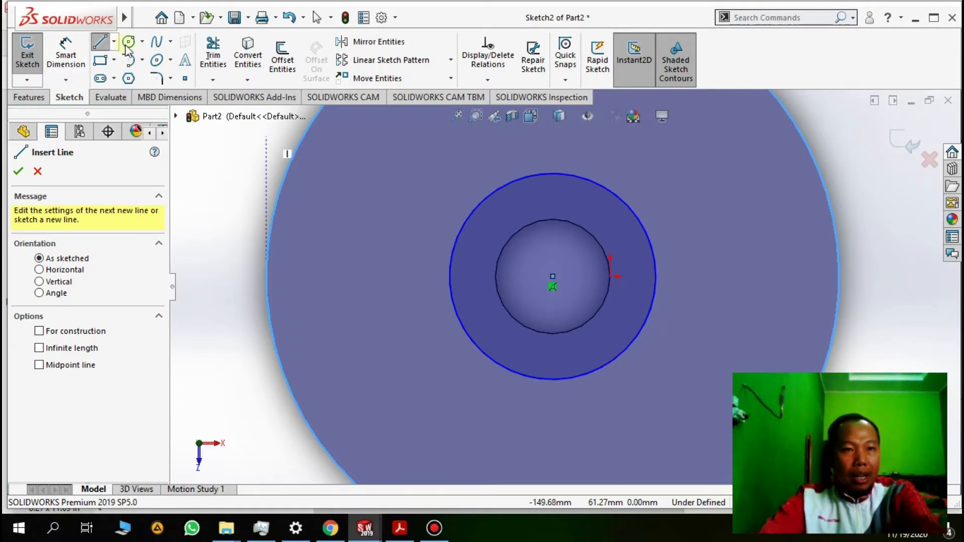
pyautogui.click(115, 42)
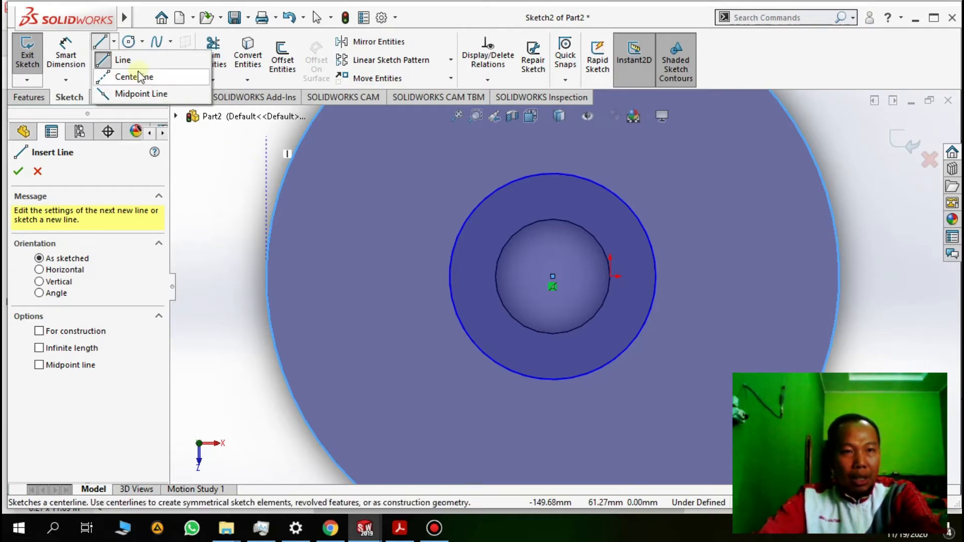
pyautogui.click(100, 42)
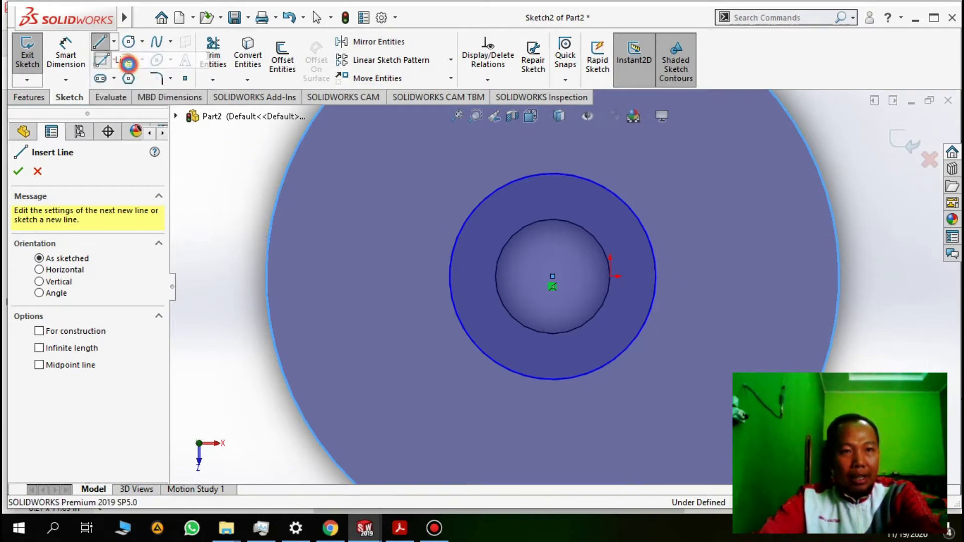
pyautogui.click(553, 278)
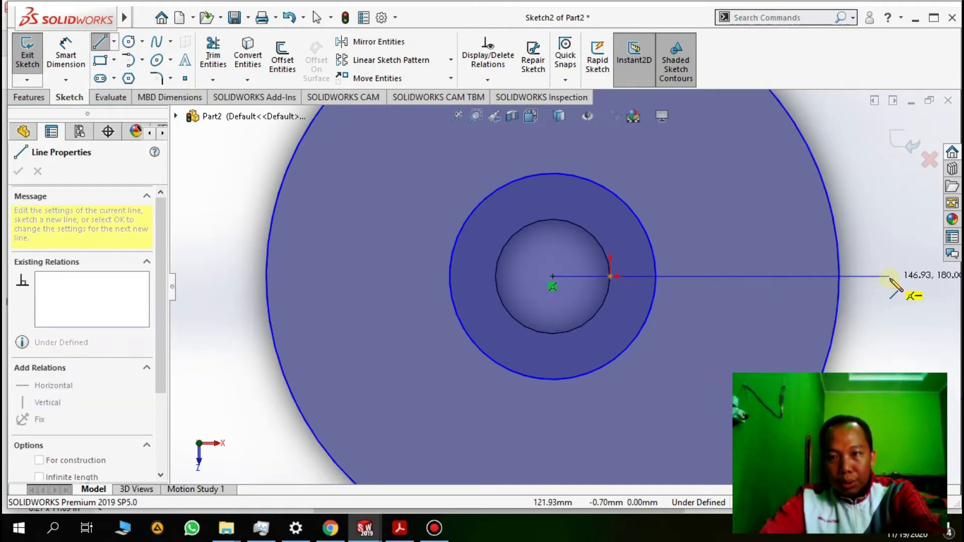
pyautogui.click(861, 276)
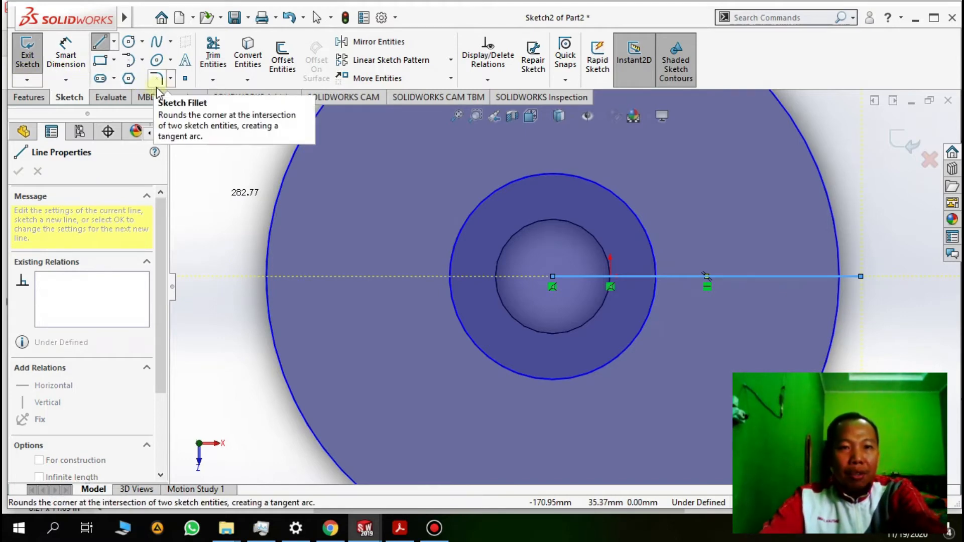
# Check the rib width in the guide and offset the horizontal line 10 mm downward with its dimension added.
pyautogui.click(280, 74)
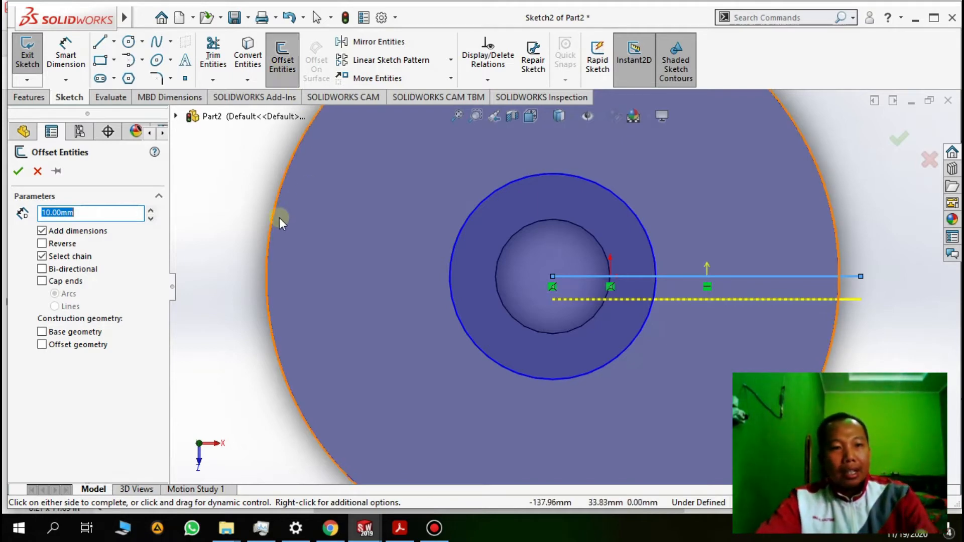
pyautogui.click(400, 528)
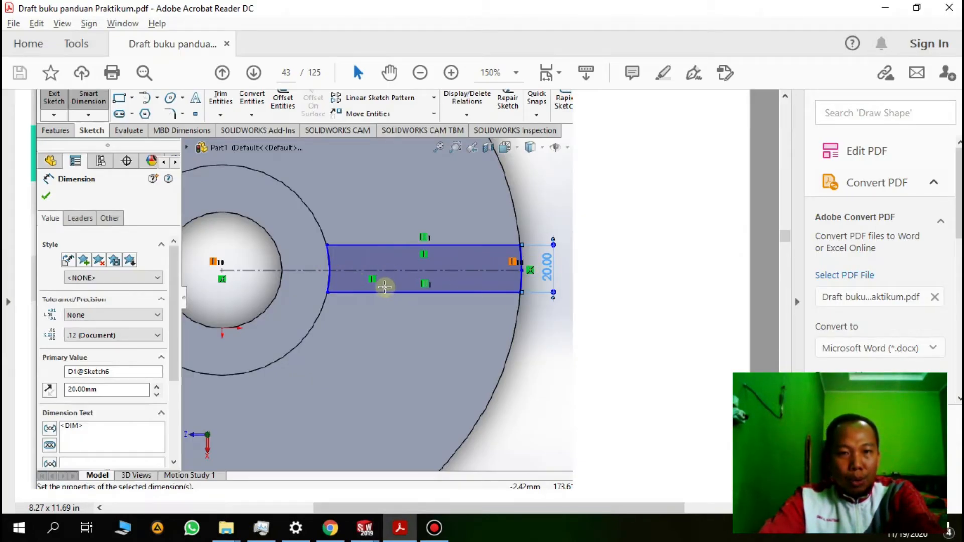
pyautogui.hotkey('alt', 'Tab')
pyautogui.click(17, 172)
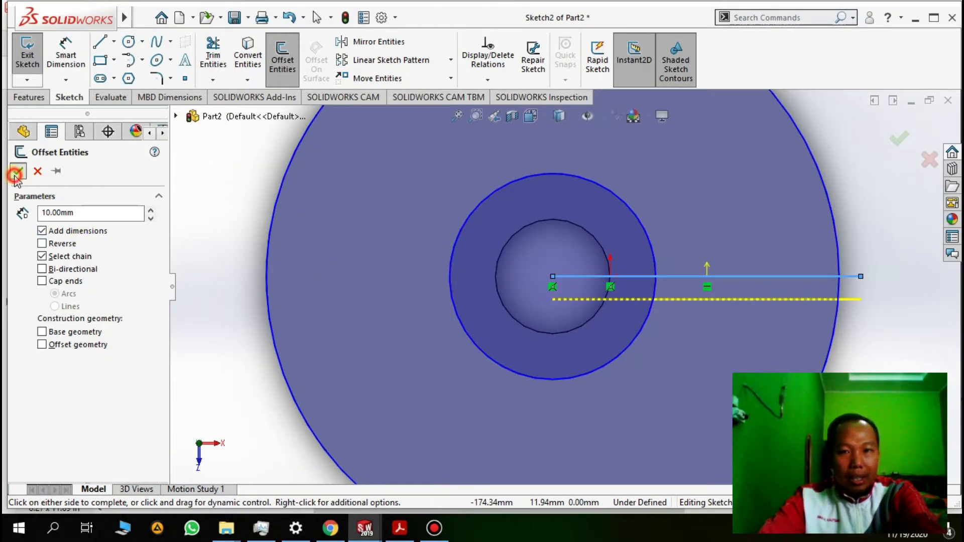
# Offset the original horizontal line 10 mm upward using the reversed direction.
pyautogui.click(627, 276)
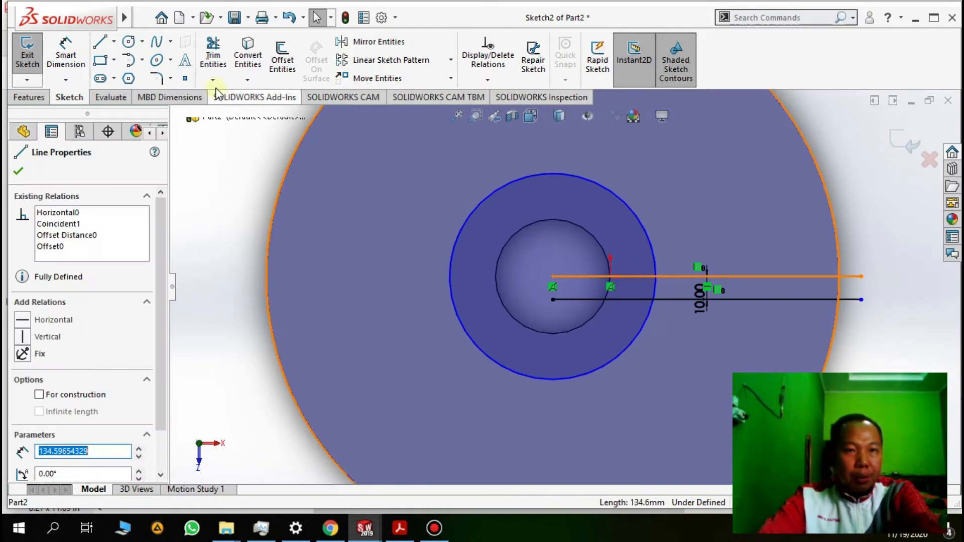
pyautogui.click(281, 57)
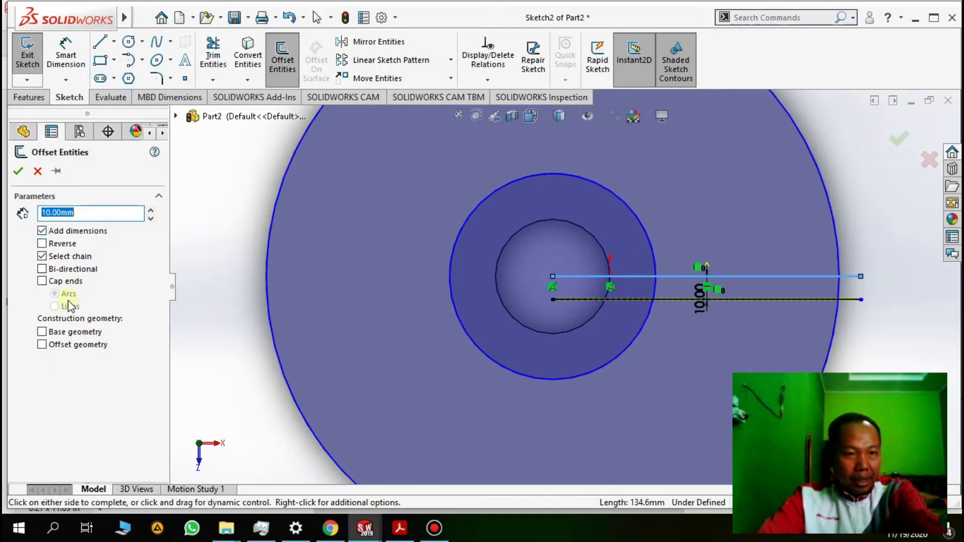
pyautogui.click(42, 244)
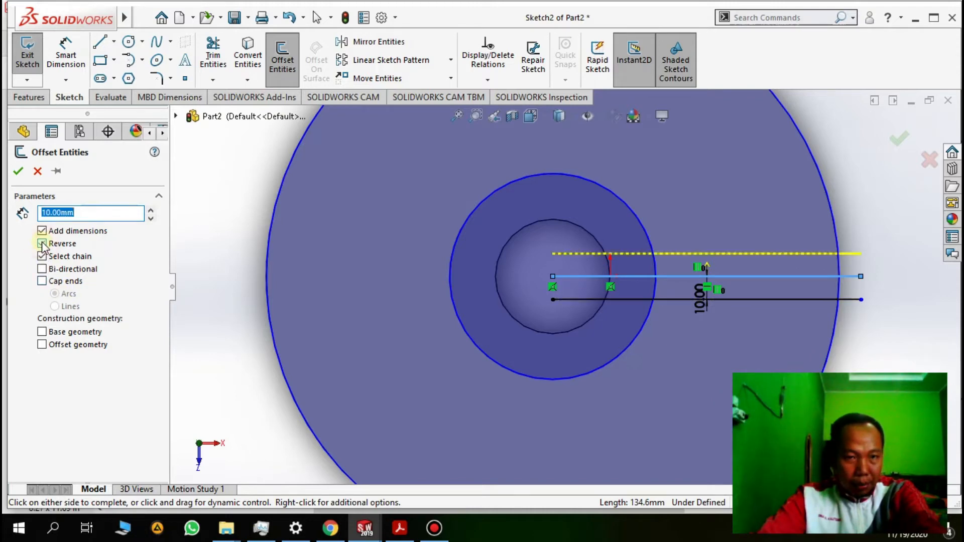
pyautogui.click(20, 173)
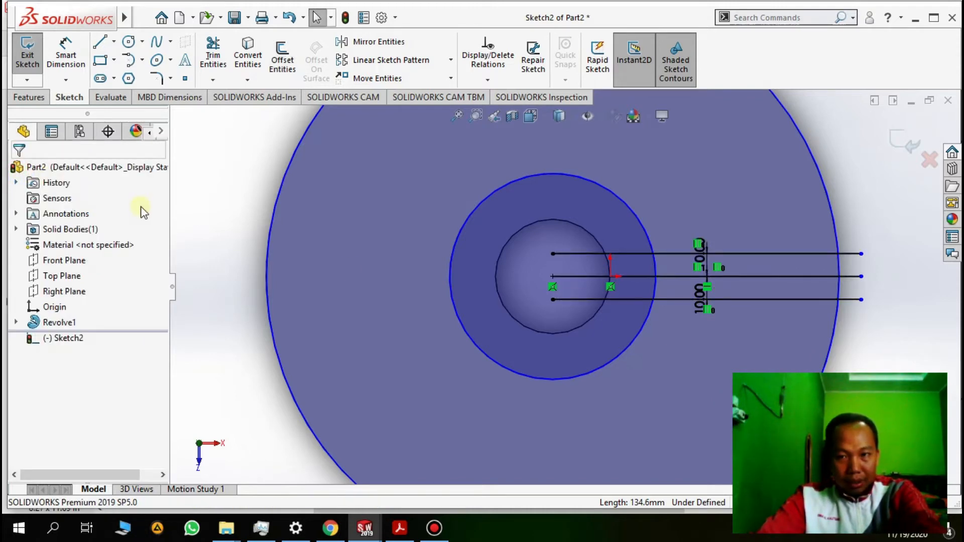
# Inspect the three parallel lines and compare them with the Sketsa 2 figure in the Acrobat Reader guide.
pyautogui.scroll(3, 725, 301)
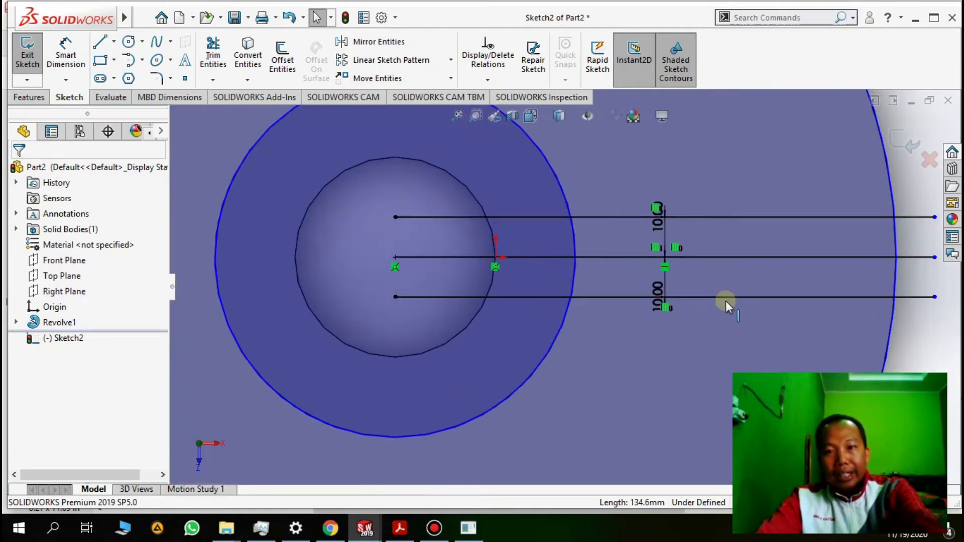
pyautogui.scroll(-4, 698, 312)
pyautogui.scroll(2, 697, 315)
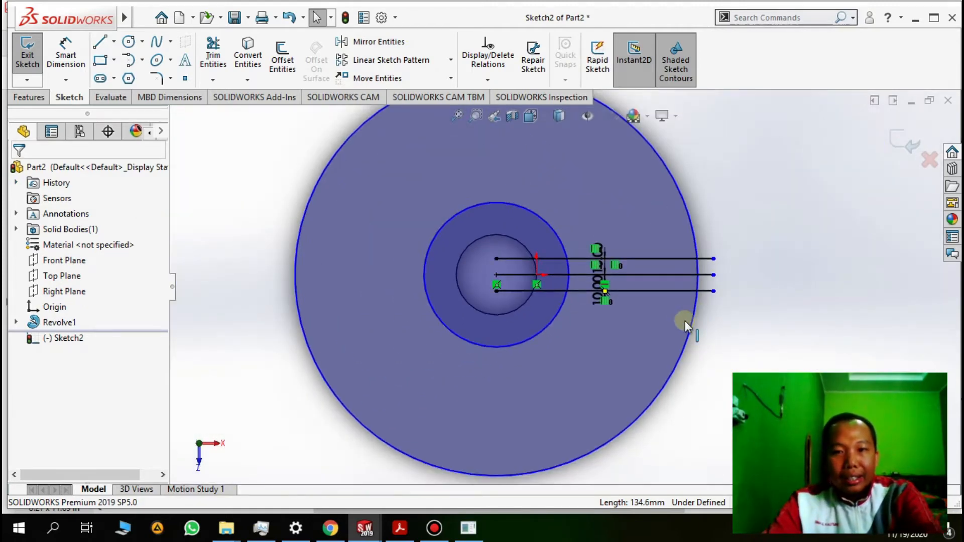
pyautogui.hotkey('alt', 'Tab')
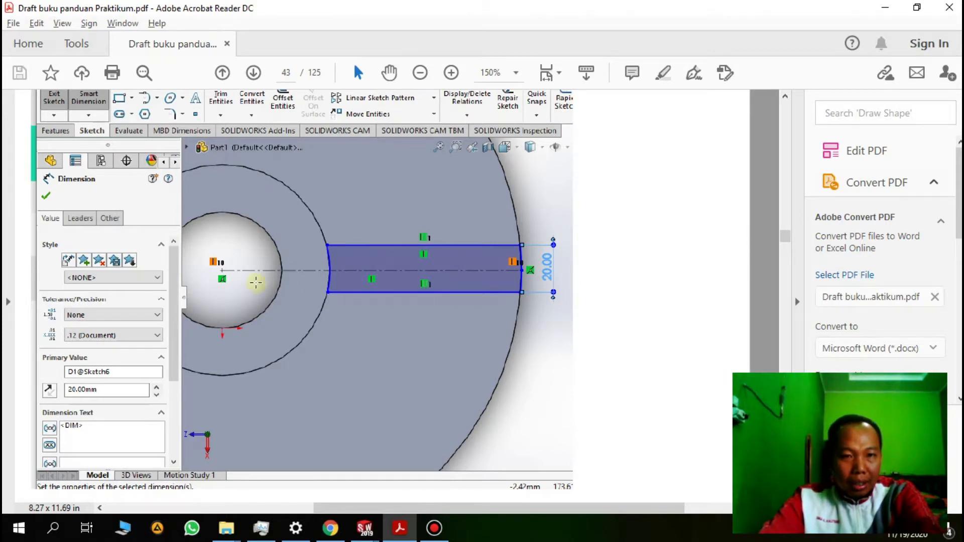
pyautogui.hotkey('alt', 'Tab')
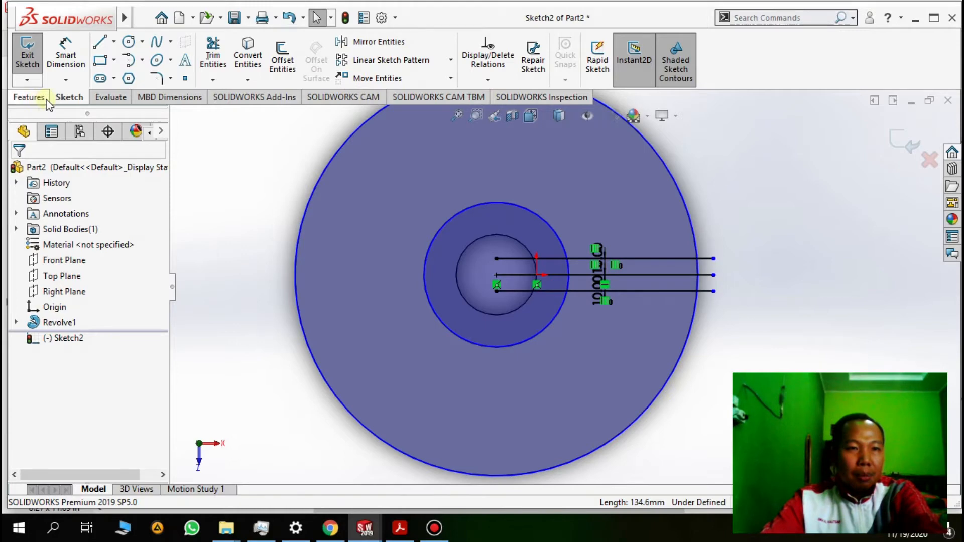
# Trim the portions of the three parallel lines inside the hub circle using Trim to closest.
pyautogui.click(219, 67)
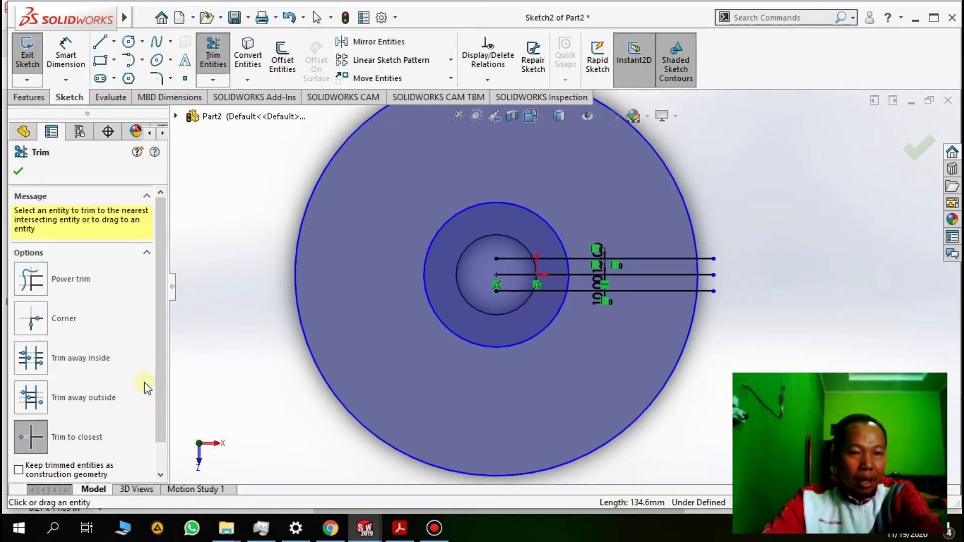
pyautogui.scroll(-2, 161, 387)
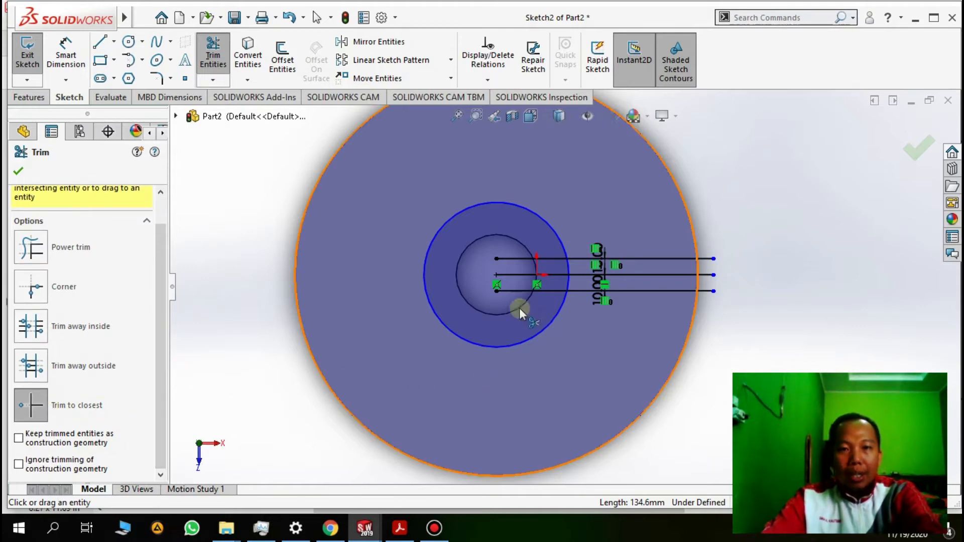
pyautogui.scroll(-3, 552, 336)
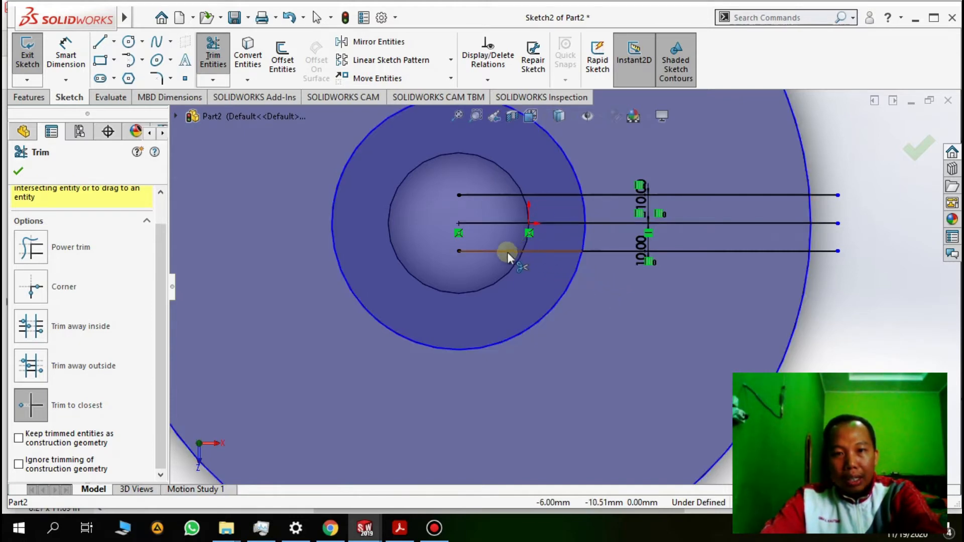
pyautogui.click(490, 251)
pyautogui.click(498, 222)
pyautogui.click(497, 195)
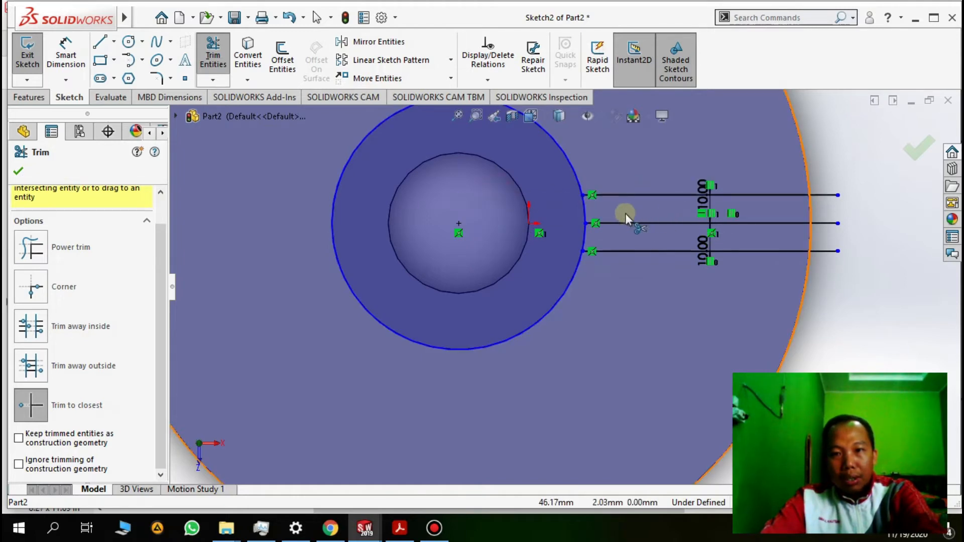
# Trim the middle line, the line ends beyond the flange and the surplus circle arcs, leaving only the closed rib profile.
pyautogui.click(674, 224)
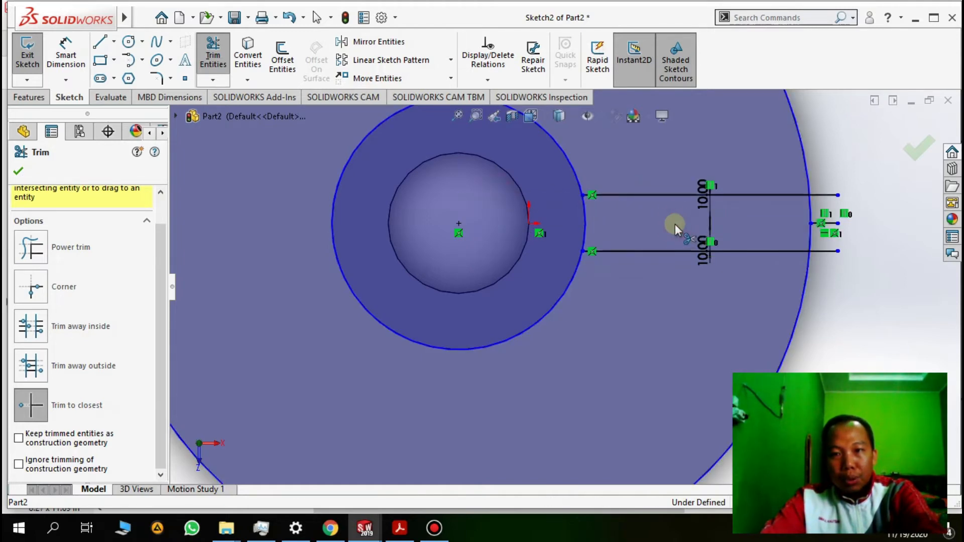
pyautogui.scroll(-3, 798, 230)
pyautogui.click(793, 228)
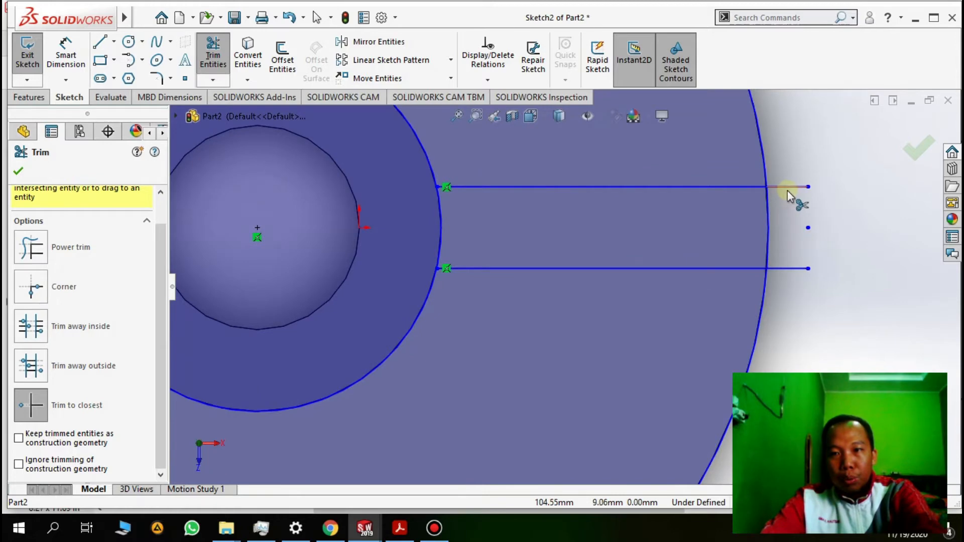
pyautogui.click(790, 189)
pyautogui.click(764, 161)
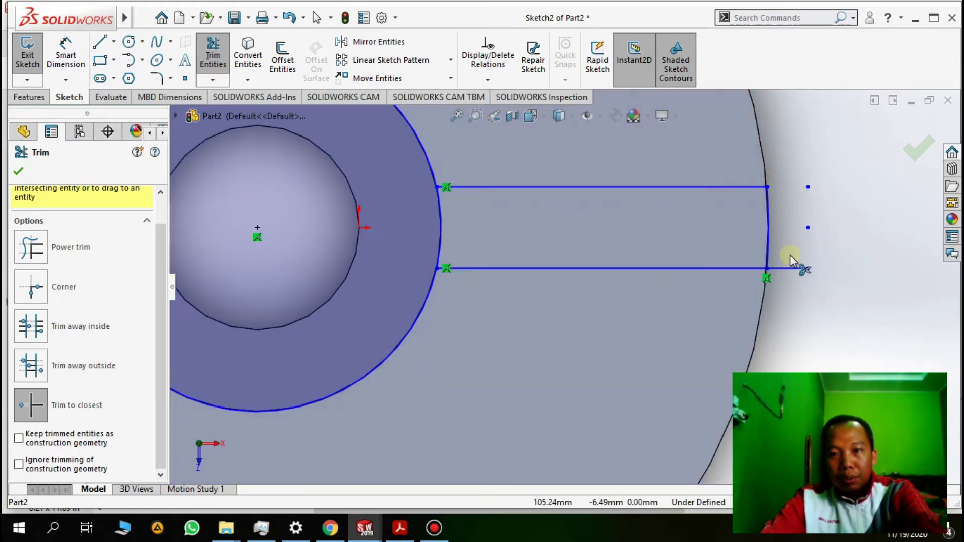
pyautogui.scroll(3, 481, 253)
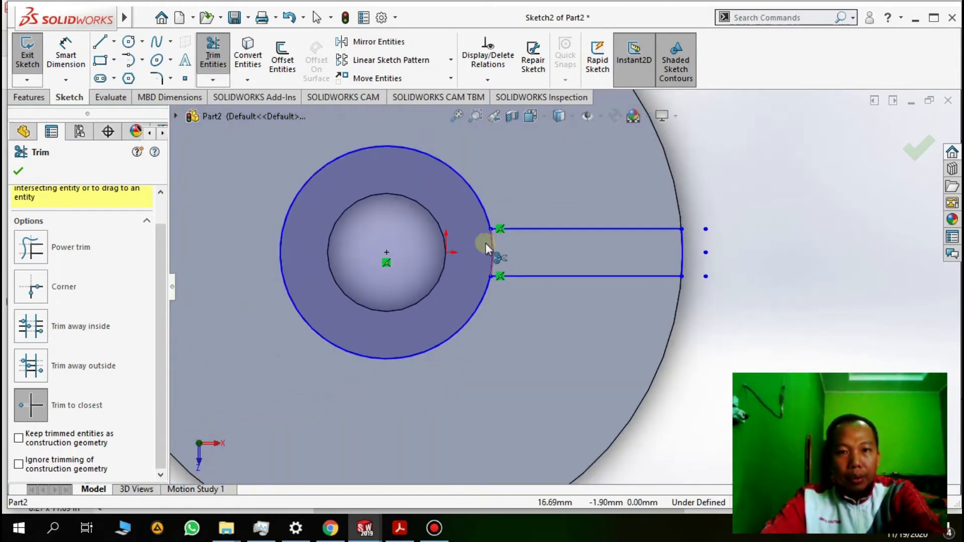
pyautogui.click(486, 214)
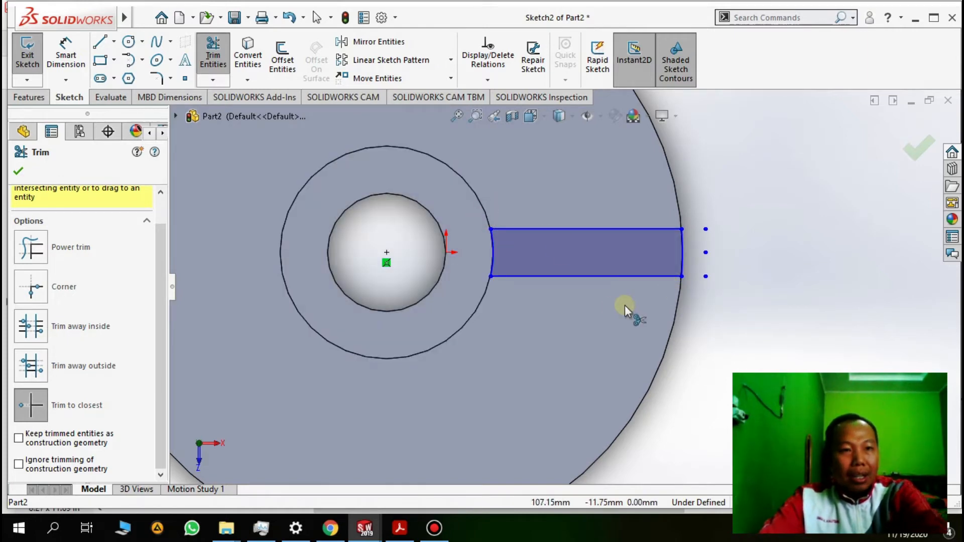
pyautogui.click(14, 173)
# Try to delete the upper leftover endpoint beyond the flange's edge.
pyautogui.moveTo(733, 287); pyautogui.dragTo(696, 209)
pyautogui.click(695, 209)
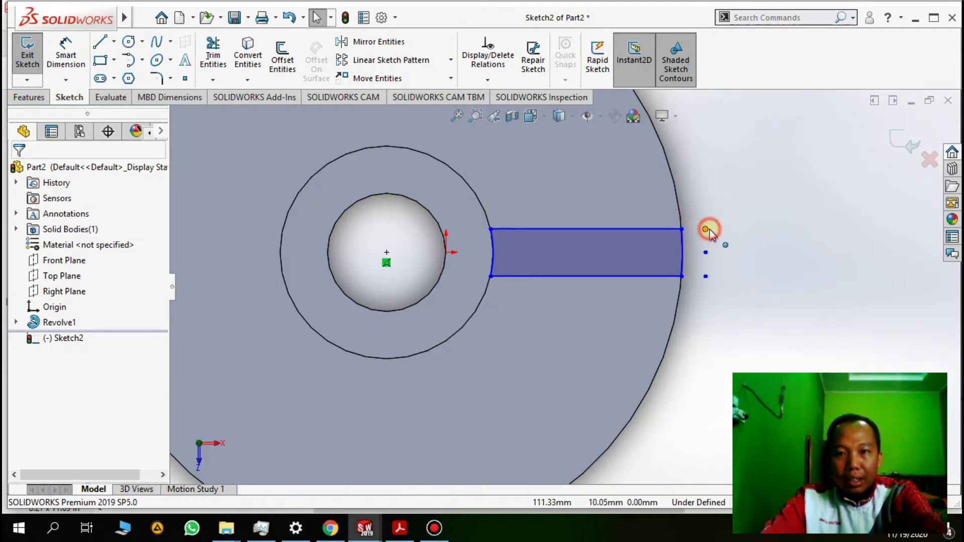
pyautogui.click(706, 230)
pyautogui.press('Delete')
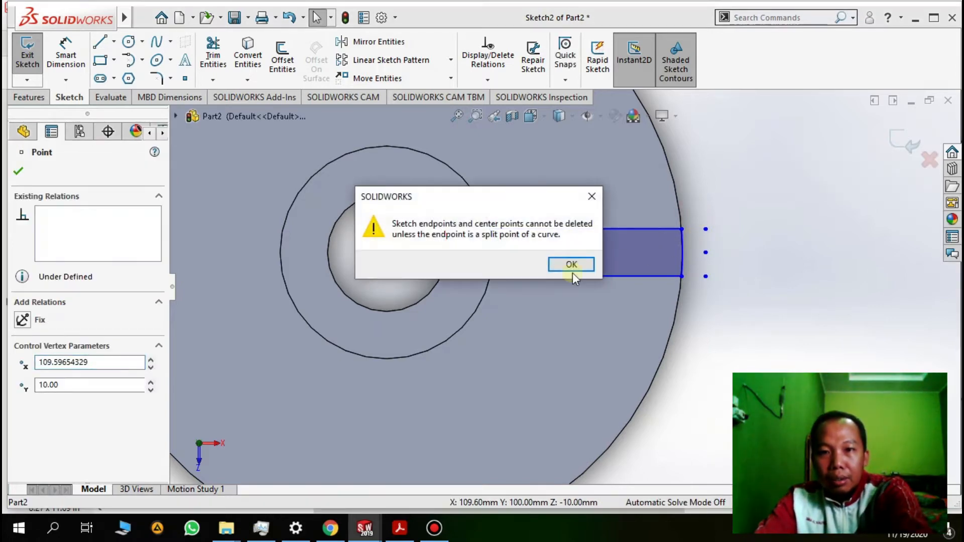
pyautogui.click(569, 263)
pyautogui.scroll(4, 723, 262)
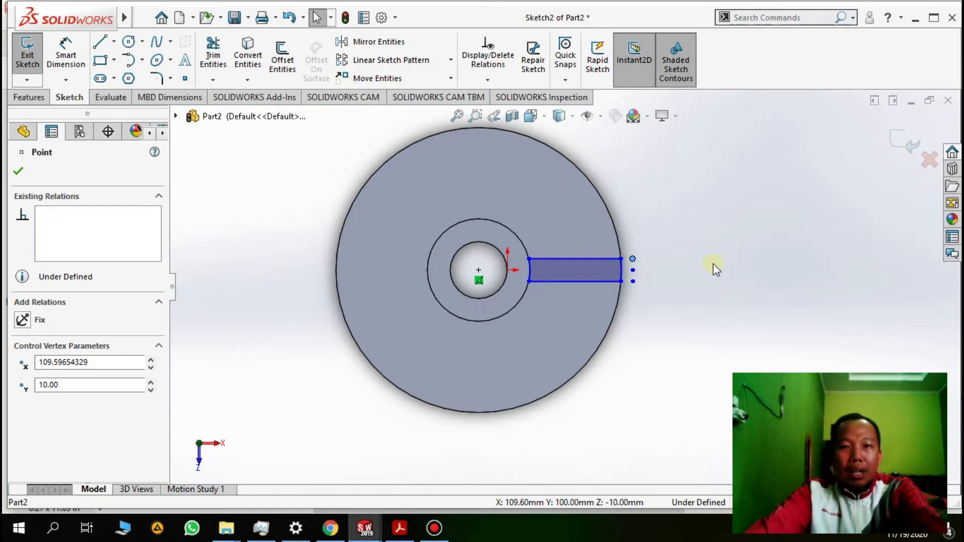
pyautogui.scroll(-4, 720, 266)
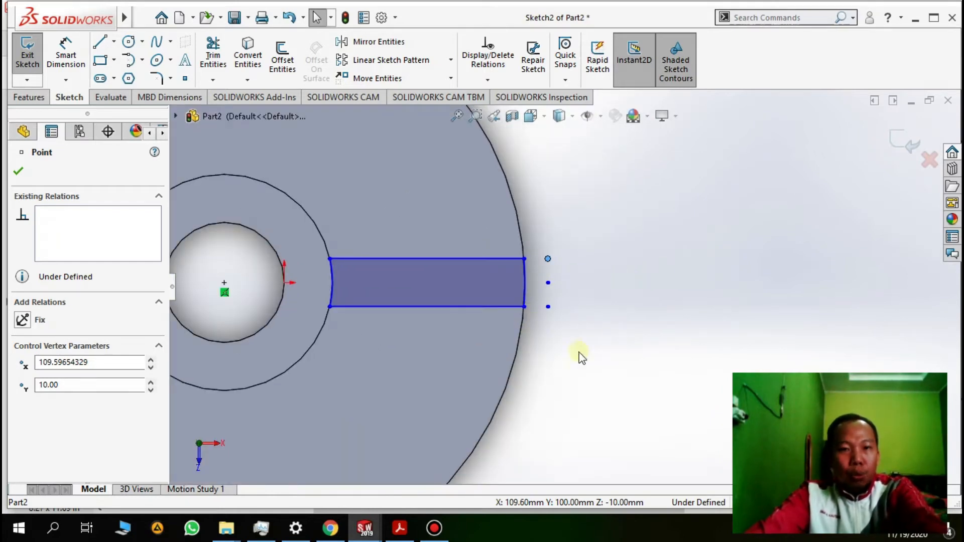
# Tilt the model to view the rib profile and read the Extruded Boss/Base instructions in the Acrobat Reader guide.
pyautogui.moveTo(377, 331); pyautogui.dragTo(356, 198, button='middle')
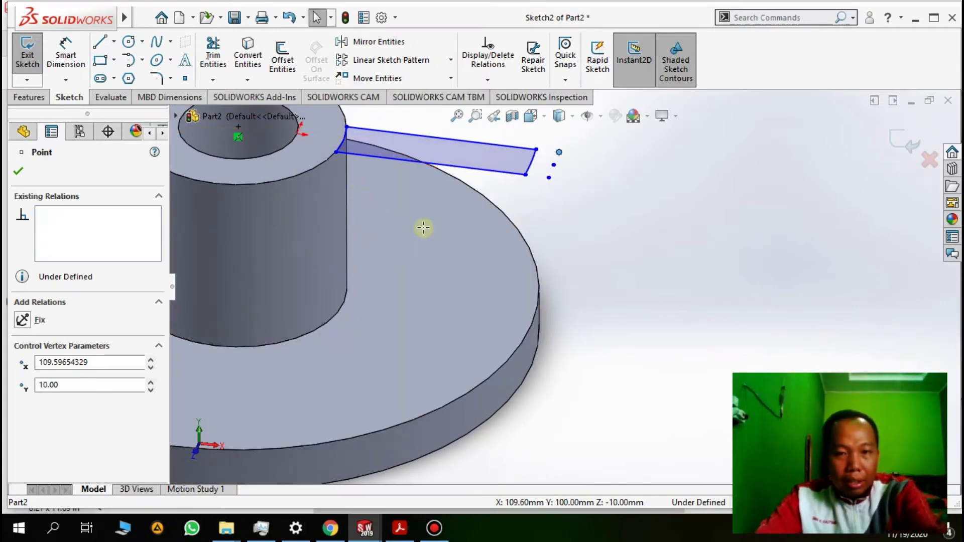
pyautogui.hotkey('alt', 'Tab')
pyautogui.hotkey('alt', 'Tab')
pyautogui.hotkey('alt', 'Tab')
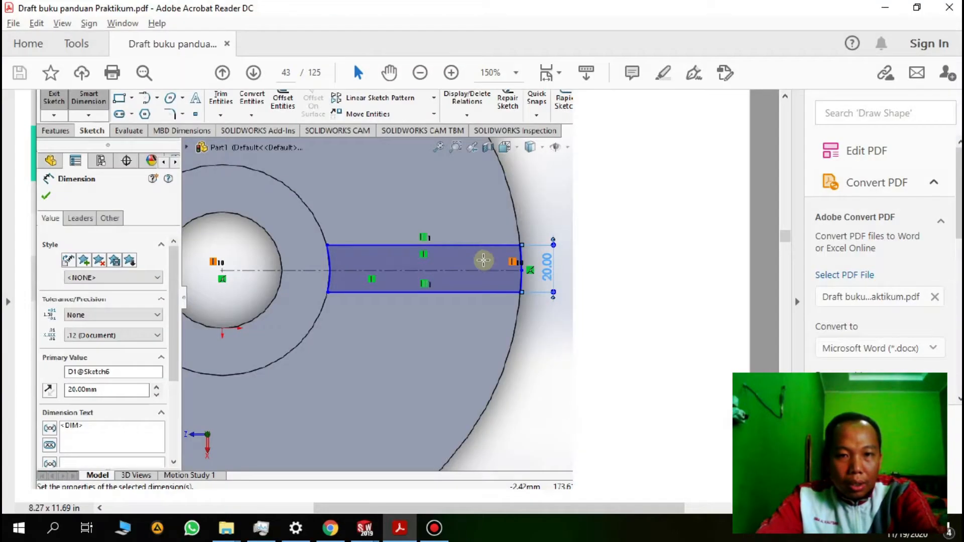
pyautogui.scroll(-10, 490, 299)
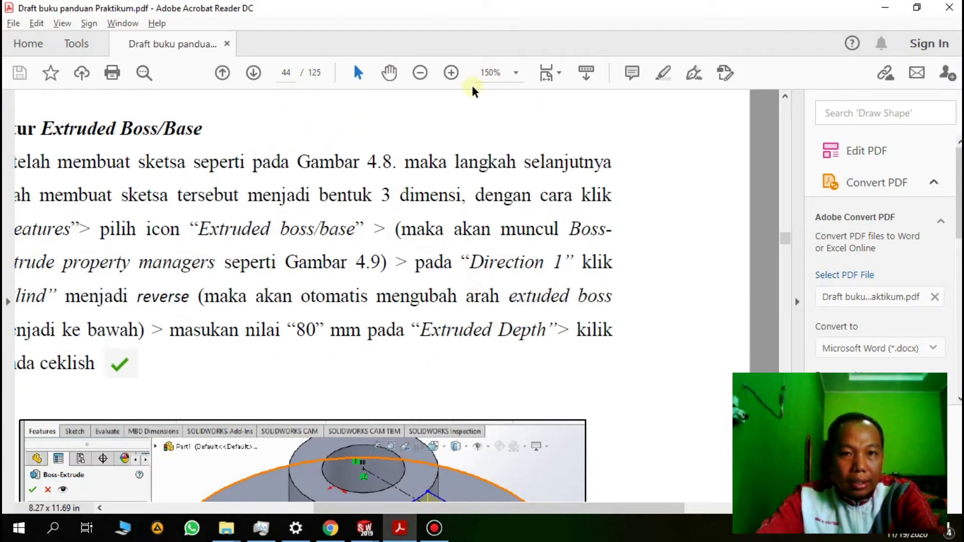
pyautogui.click(420, 73)
pyautogui.scroll(-5, 272, 302)
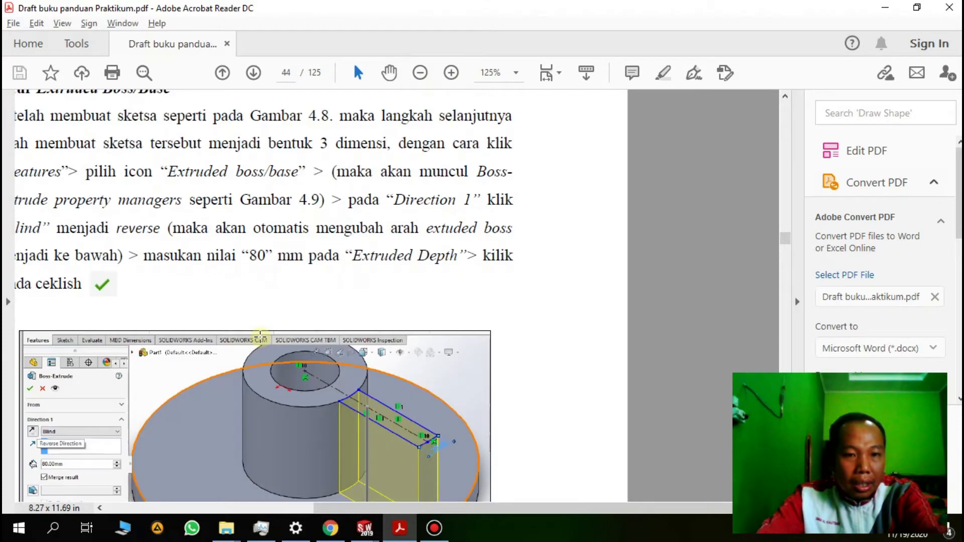
# Switch to SOLIDWORKS and extrude the rib profile 80 mm Blind in the reversed direction down to the flange, merging the result.
pyautogui.hotkey('alt', 'Tab')
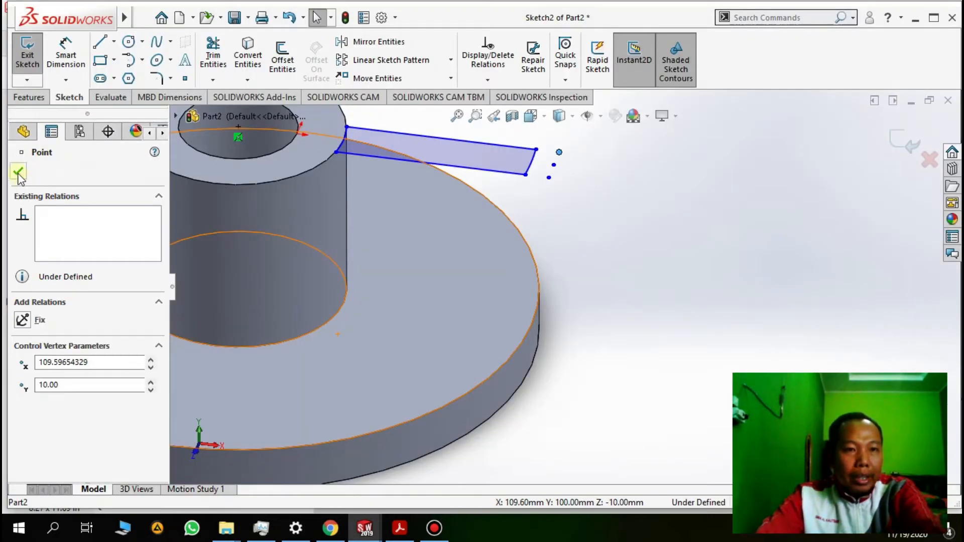
pyautogui.click(30, 97)
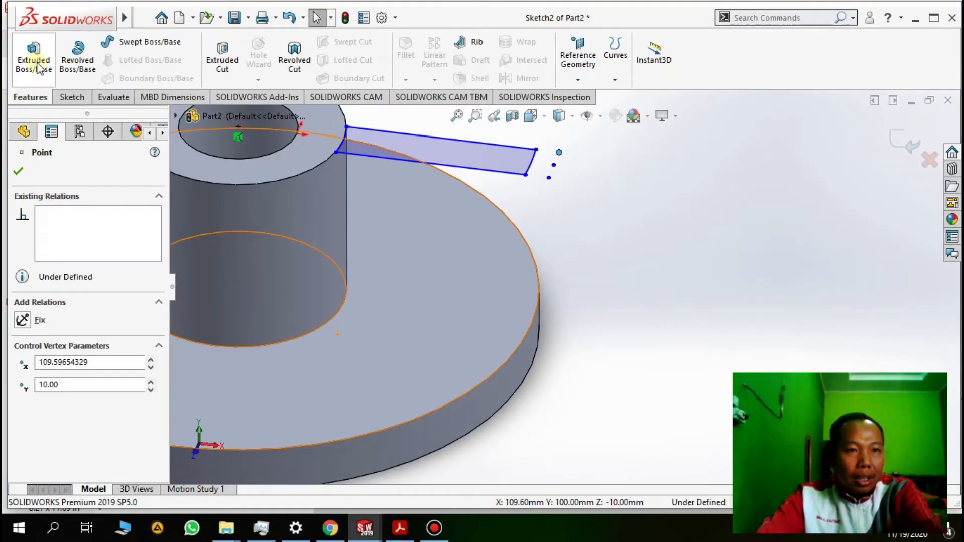
pyautogui.click(33, 61)
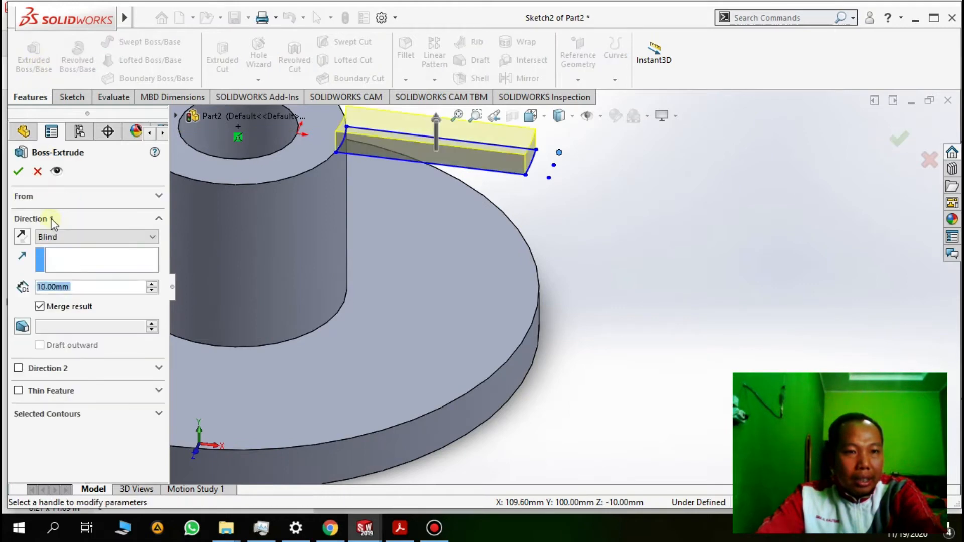
pyautogui.scroll(3, 495, 296)
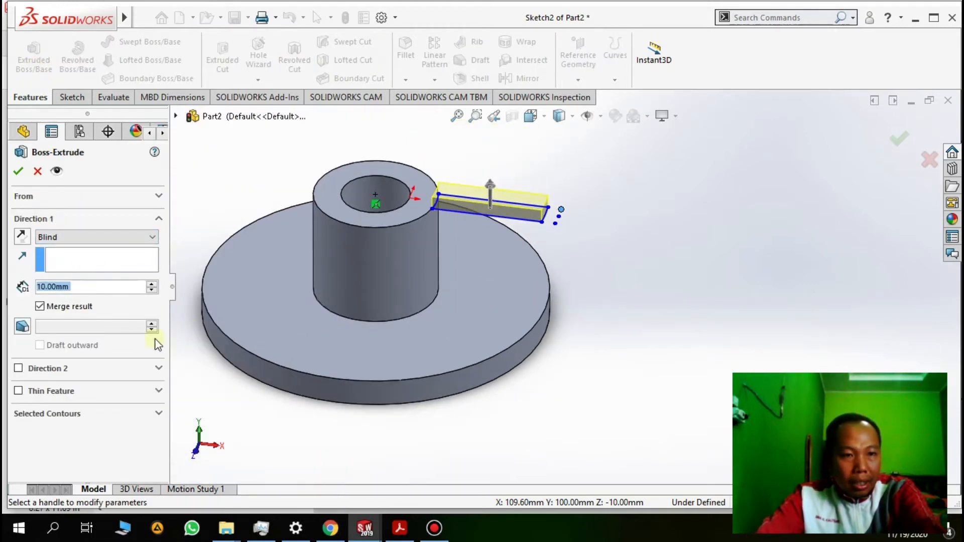
pyautogui.write('80')
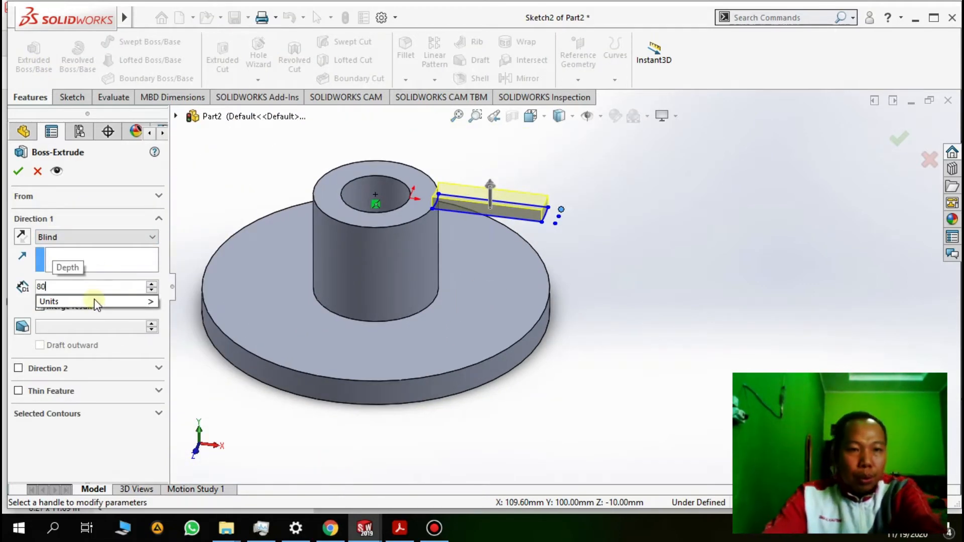
pyautogui.click(236, 400)
pyautogui.scroll(3, 499, 296)
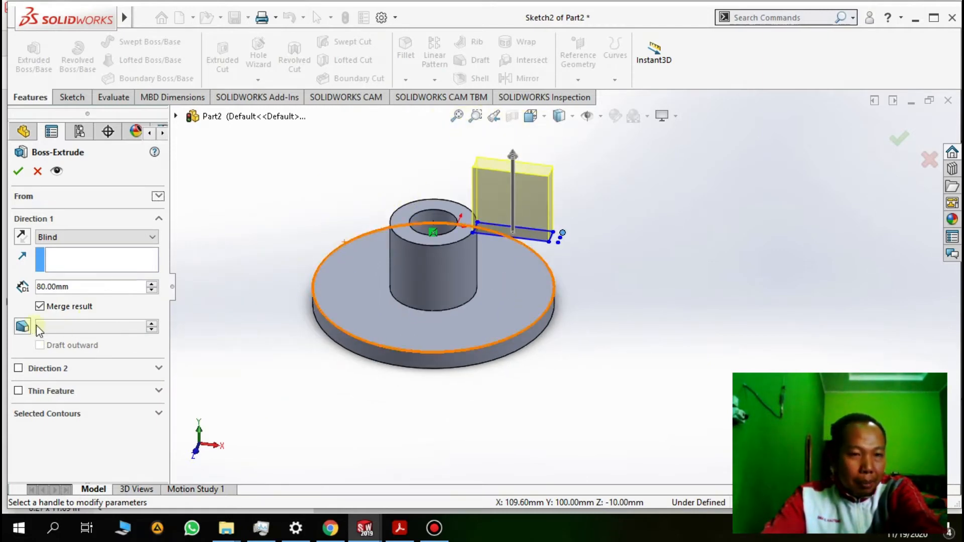
pyautogui.click(21, 237)
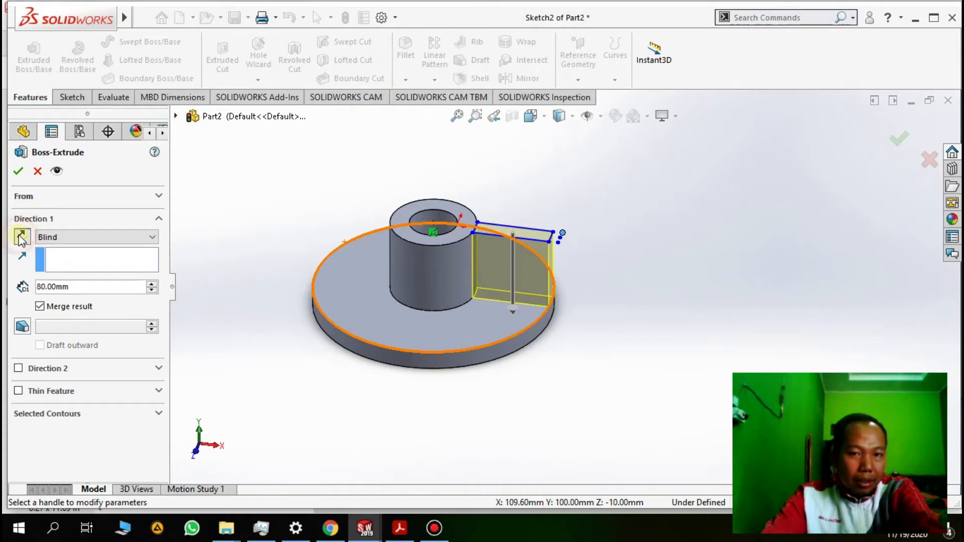
pyautogui.click(18, 171)
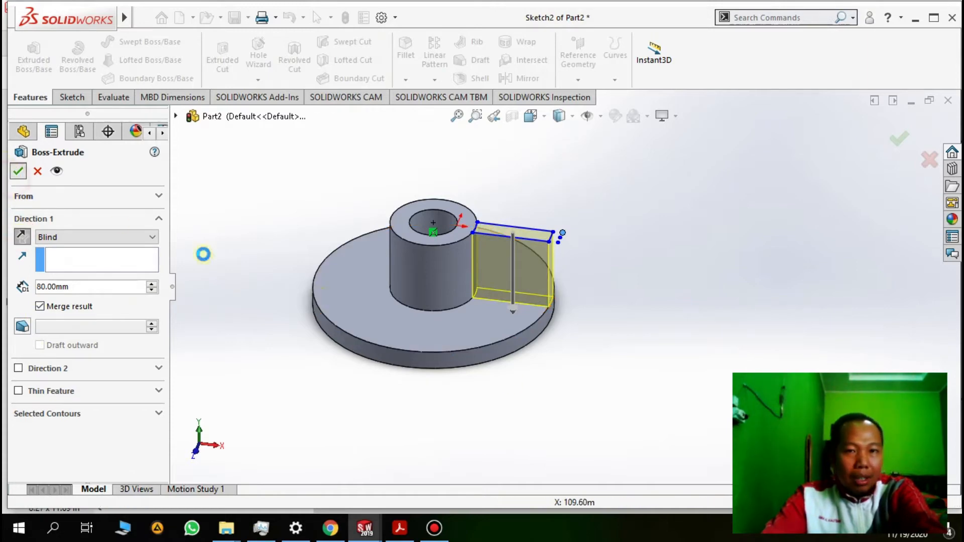
# Inspect the extruded rib and read the Extruded Cut section with its triangle sketch figure in the Acrobat Reader guide.
pyautogui.scroll(-5, 529, 303)
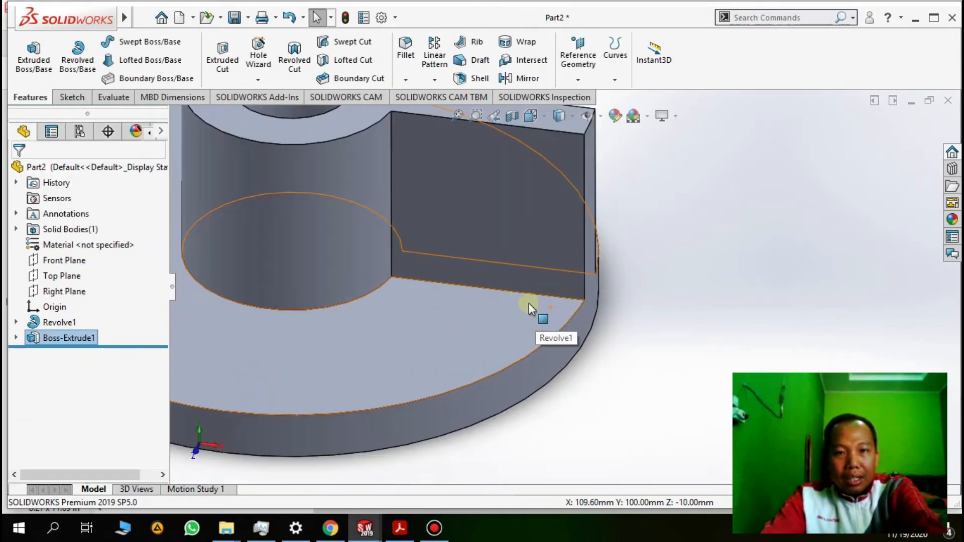
pyautogui.scroll(4, 525, 300)
pyautogui.moveTo(528, 299); pyautogui.dragTo(563, 267, button='middle')
pyautogui.hotkey('alt', 'Tab')
pyautogui.scroll(-5, 561, 317)
pyautogui.scroll(-10, 502, 311)
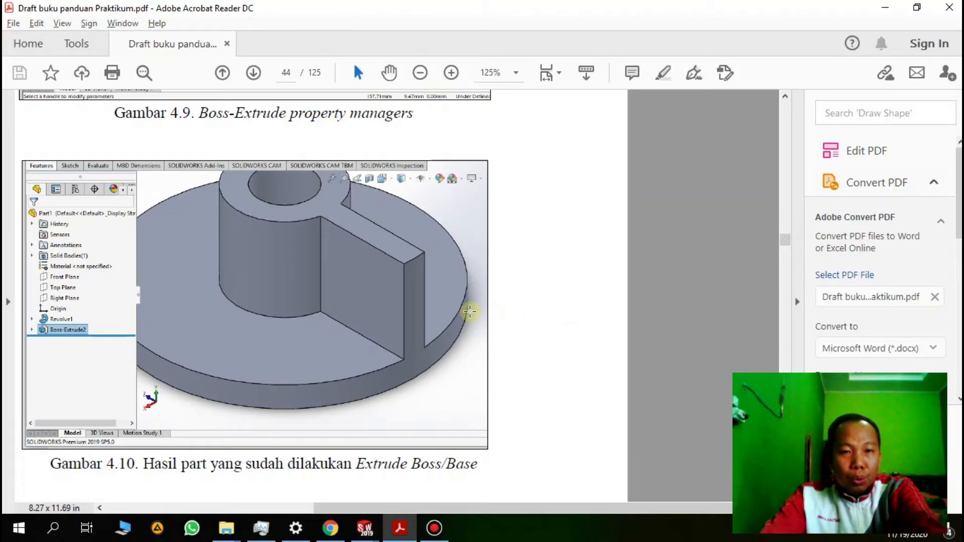
pyautogui.hscroll(-3, 609, 497)
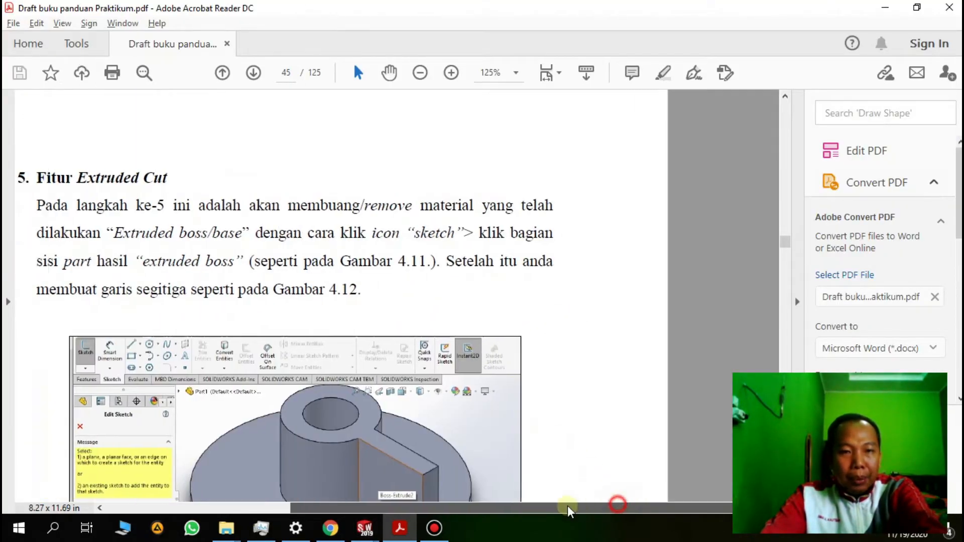
pyautogui.scroll(-6, 482, 401)
pyautogui.scroll(-4, 489, 399)
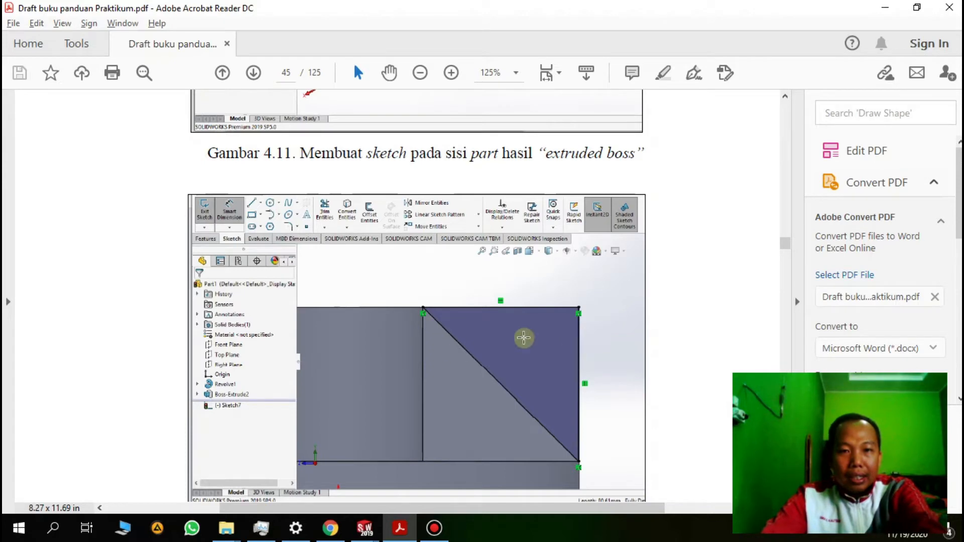
pyautogui.scroll(-2, 461, 340)
# Switch to SOLIDWORKS, start a sketch on the rib's flat side face and view it normal to the screen.
pyautogui.hotkey('alt', 'Tab')
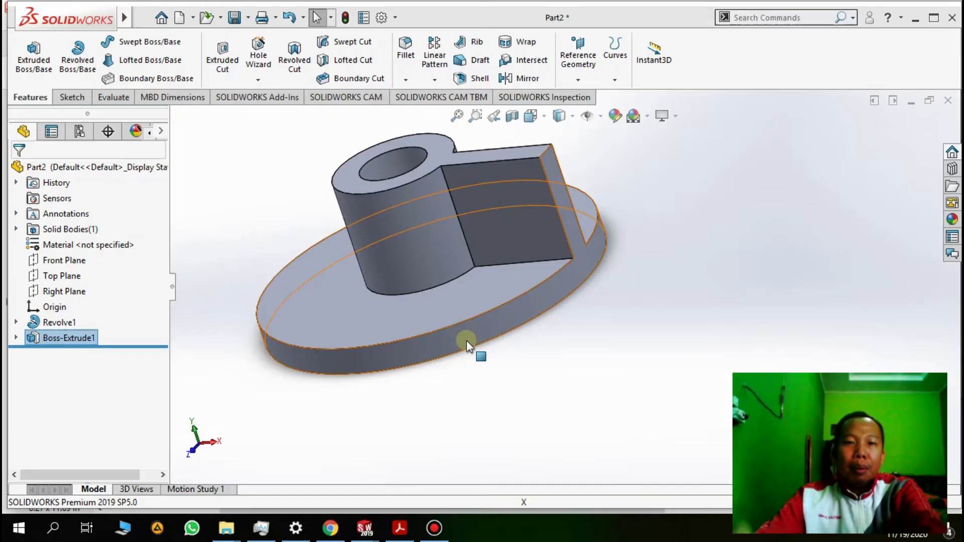
pyautogui.click(519, 207)
pyautogui.rightClick(520, 206)
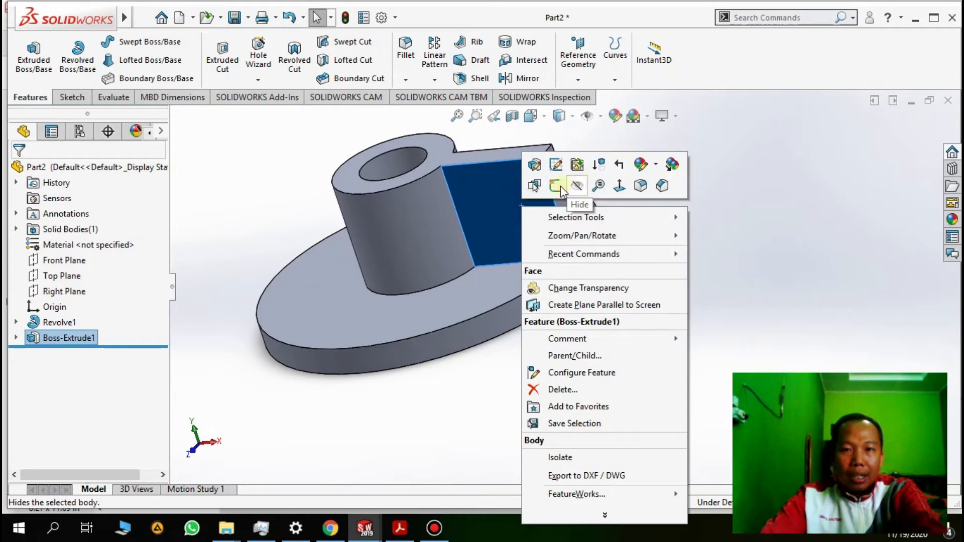
pyautogui.click(555, 187)
pyautogui.press('space')
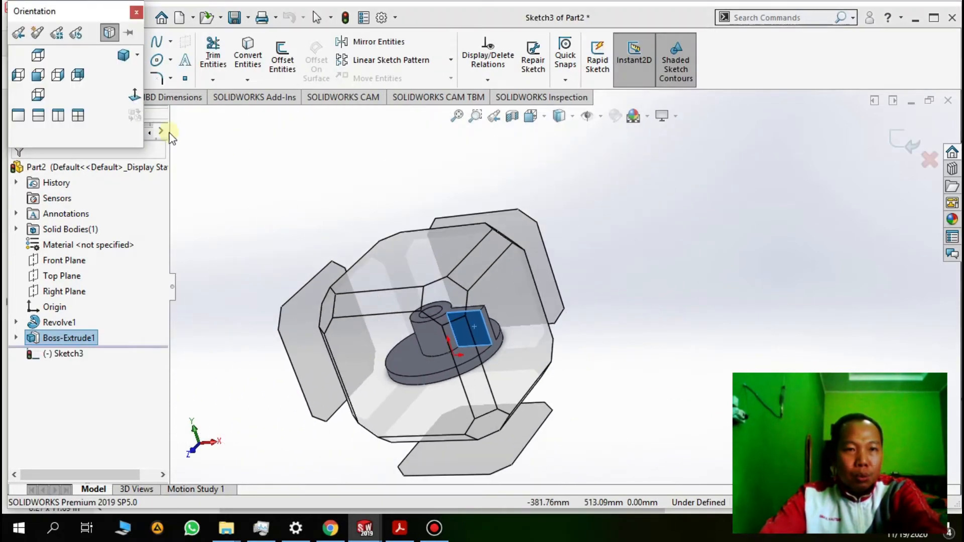
pyautogui.click(133, 96)
pyautogui.click(163, 100)
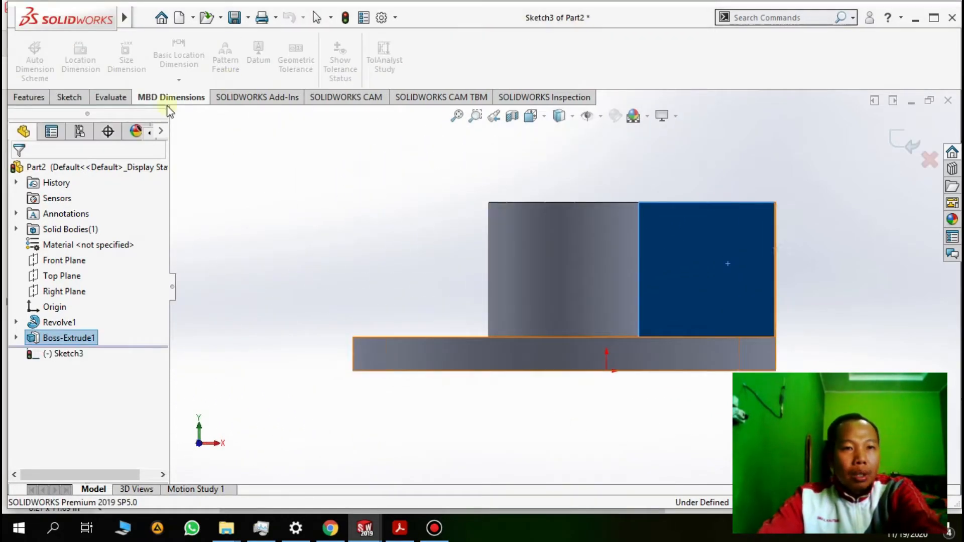
# Sketch a diagonal line about 115 mm long from the rib's upper inner corner through its lower outer corner to just beyond the flange edge.
pyautogui.click(69, 97)
pyautogui.click(100, 43)
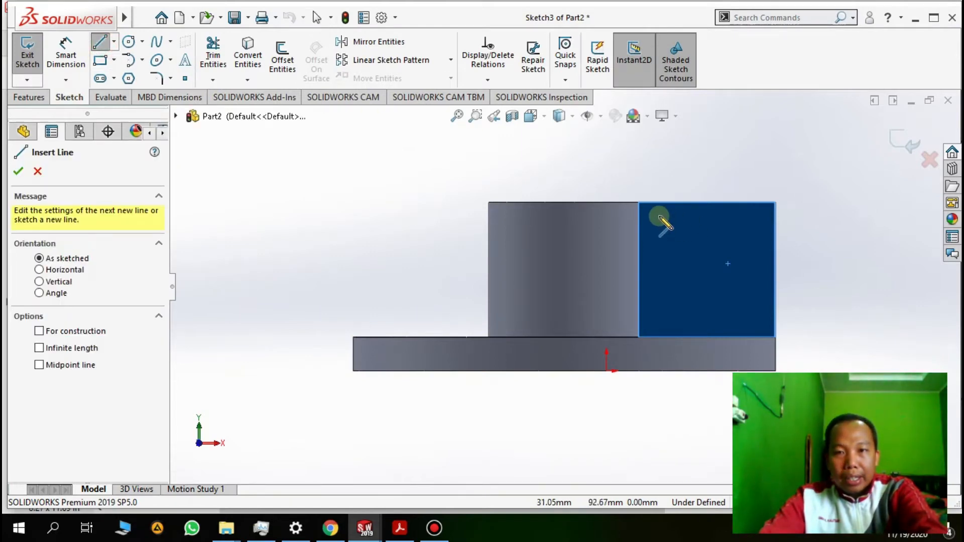
pyautogui.scroll(-5, 658, 215)
pyautogui.scroll(-5, 575, 210)
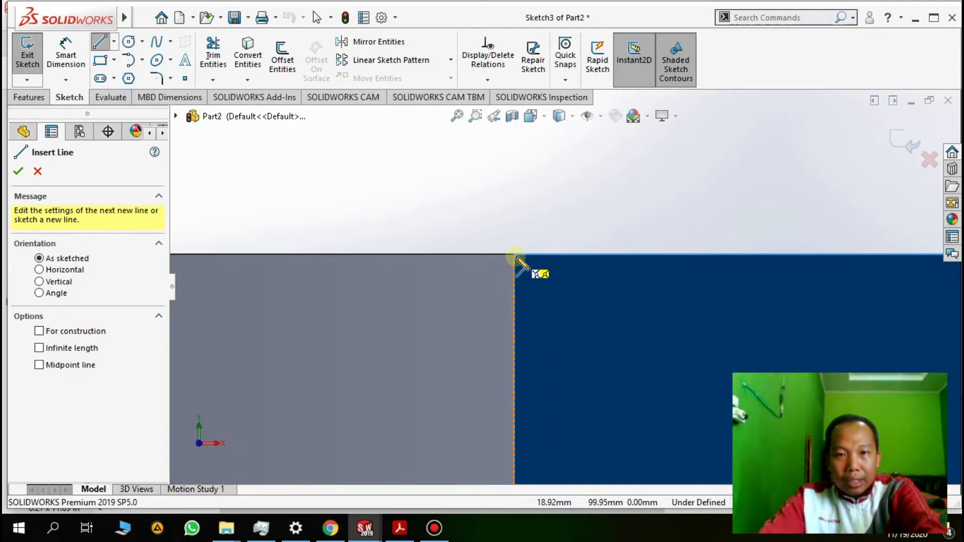
pyautogui.scroll(-3, 517, 259)
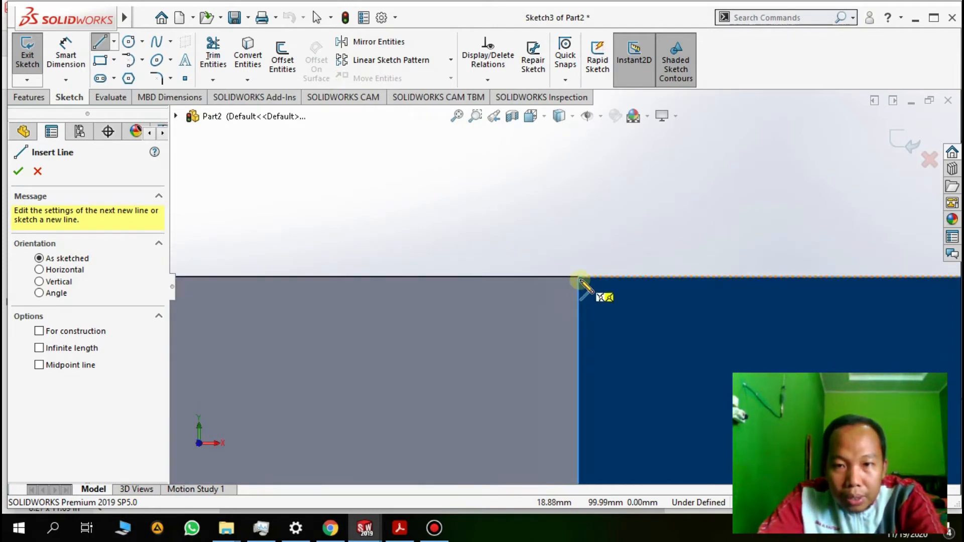
pyautogui.click(578, 276)
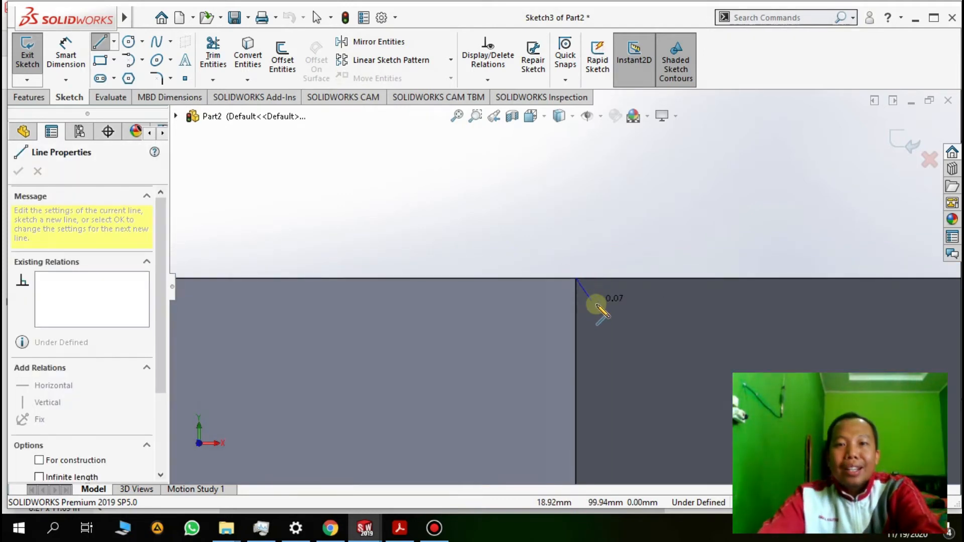
pyautogui.scroll(5, 598, 325)
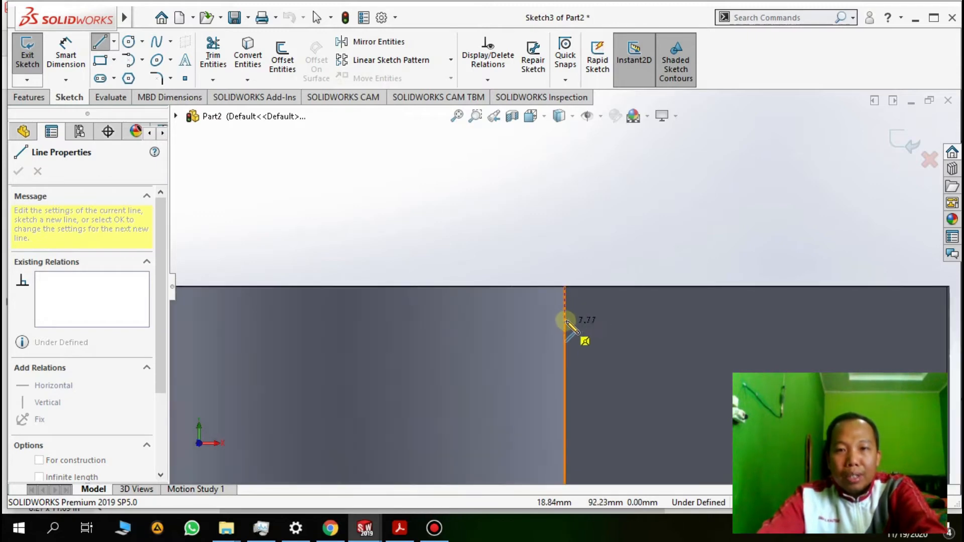
pyautogui.scroll(-4, 654, 389)
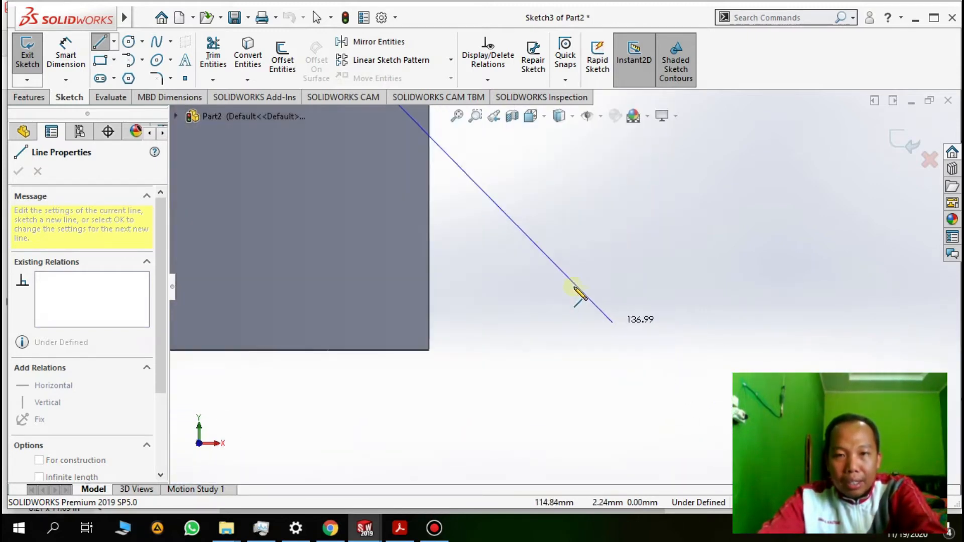
pyautogui.scroll(-3, 522, 223)
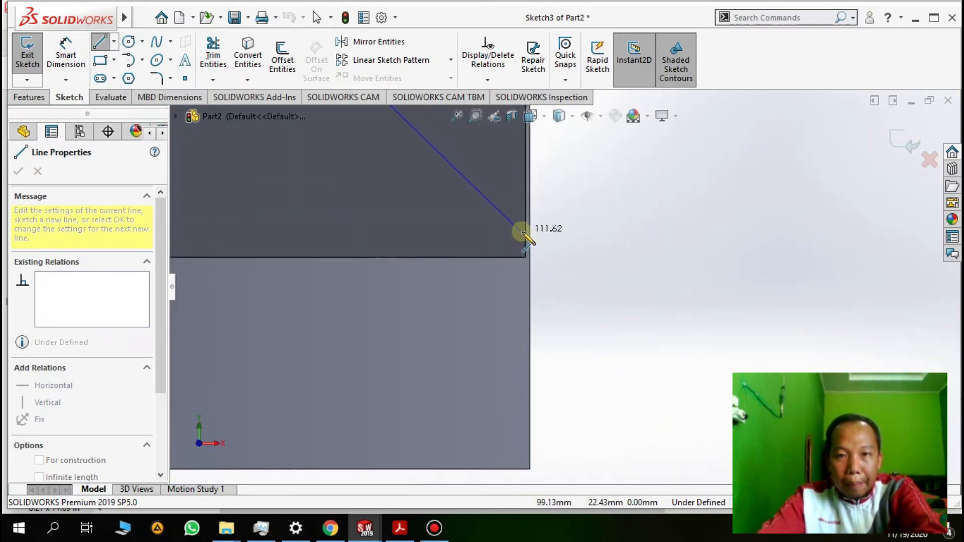
pyautogui.scroll(-2, 525, 259)
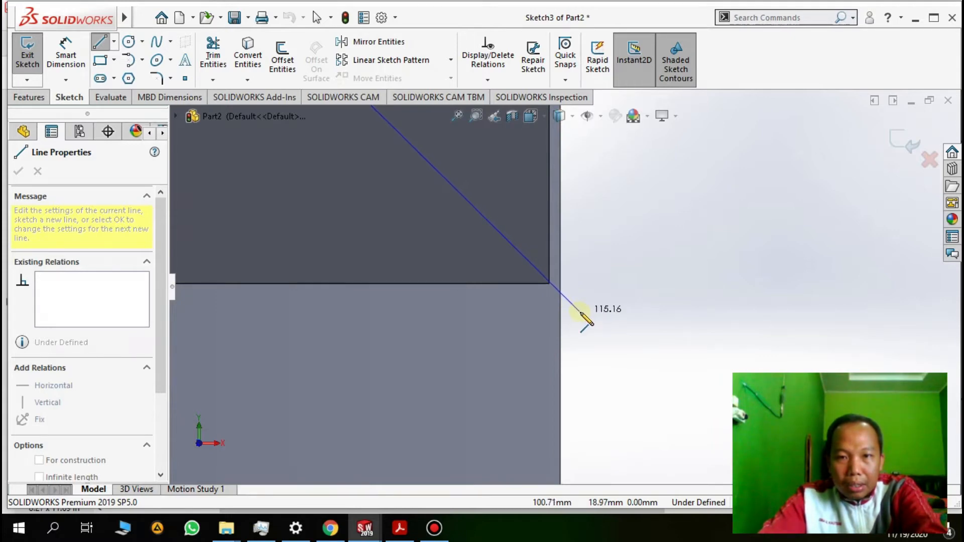
pyautogui.click(580, 312)
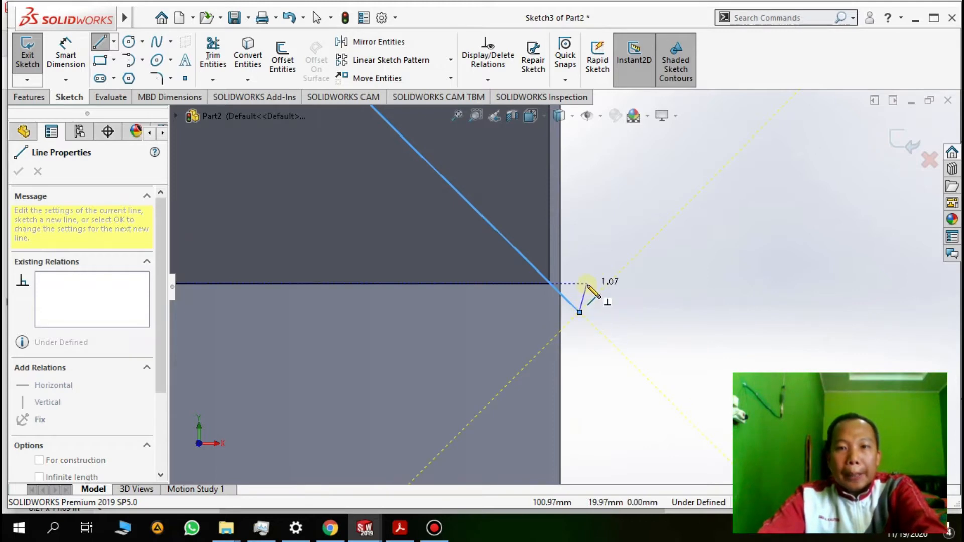
# Close the triangle with a line about 81 mm long up to the rib's upper outer corner and a horizontal line back to the start point.
pyautogui.scroll(5, 593, 290)
pyautogui.scroll(-3, 577, 221)
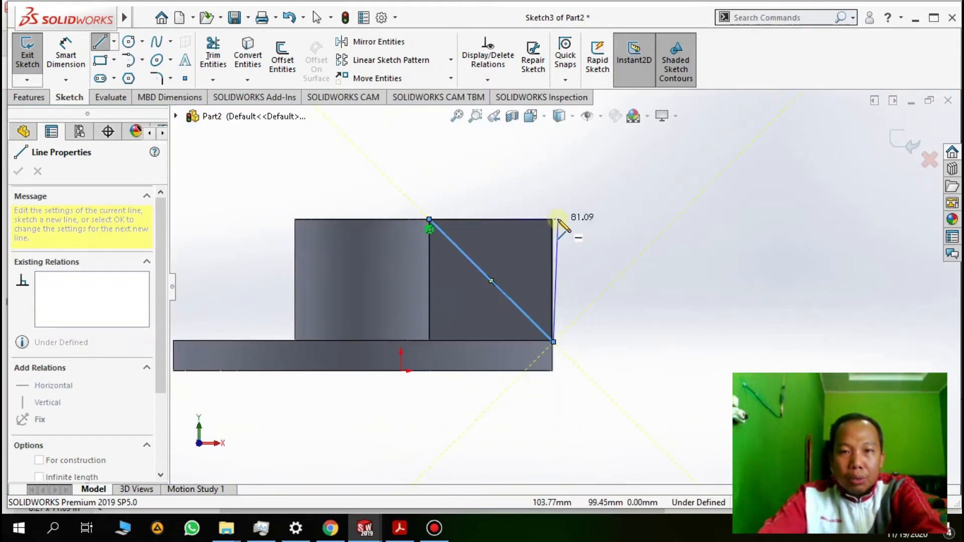
pyautogui.scroll(-3, 561, 229)
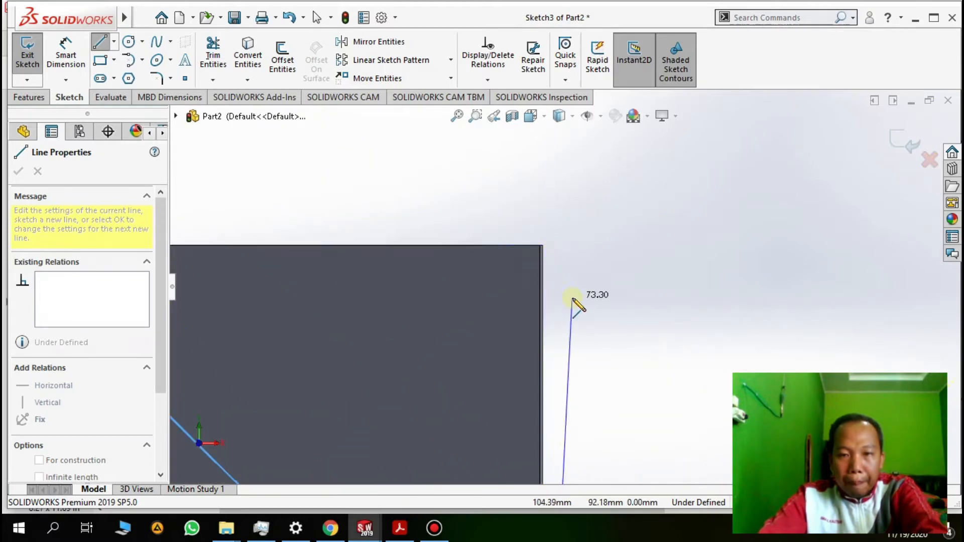
pyautogui.scroll(3, 577, 302)
pyautogui.scroll(-3, 573, 307)
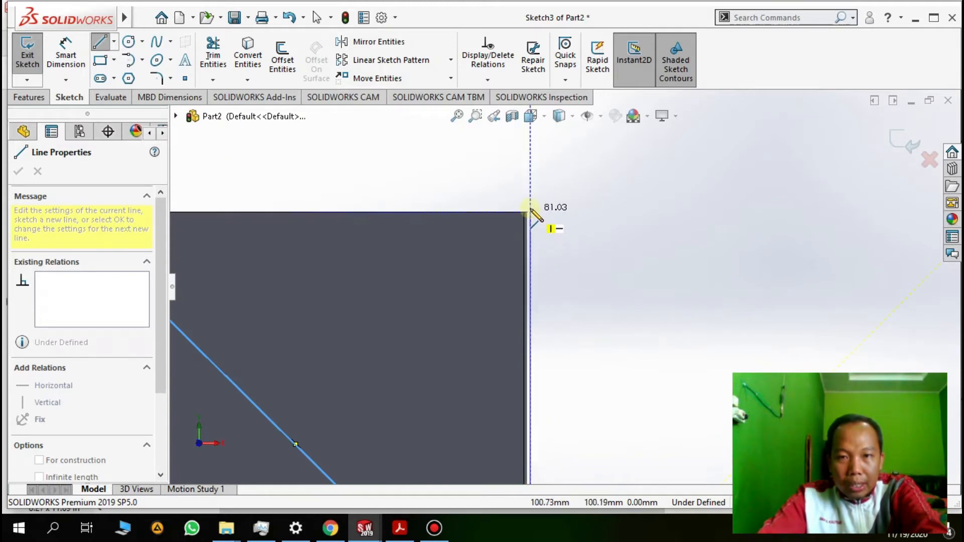
pyautogui.click(530, 211)
pyautogui.press('z')
pyautogui.scroll(-3, 331, 273)
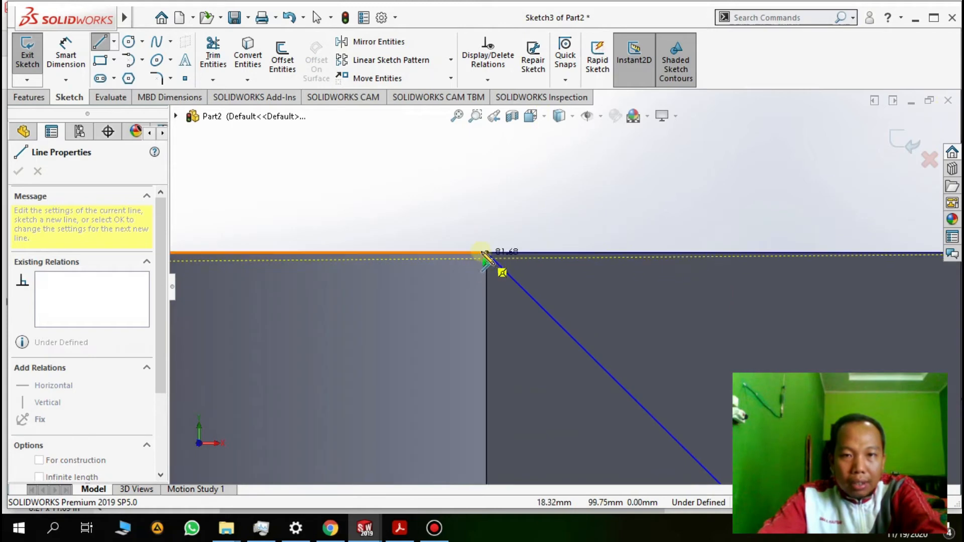
pyautogui.doubleClick(486, 252)
pyautogui.scroll(3, 727, 280)
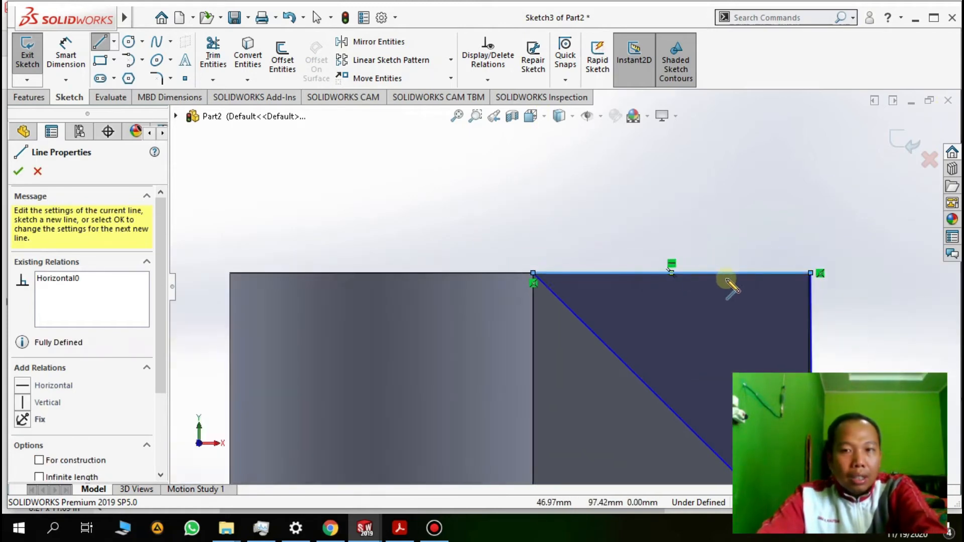
pyautogui.scroll(-3, 784, 344)
# Compare the triangle sketch with the figure in the Acrobat Reader guide, look further down, and switch back to SOLIDWORKS.
pyautogui.hotkey('alt', 'Tab')
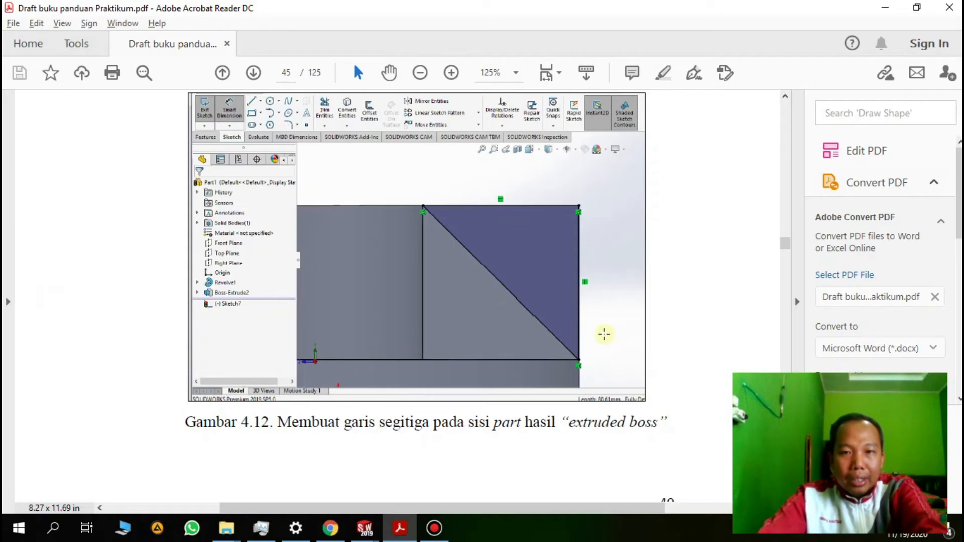
pyautogui.scroll(-3, 605, 337)
pyautogui.scroll(-10, 605, 341)
pyautogui.hotkey('alt', 'Tab')
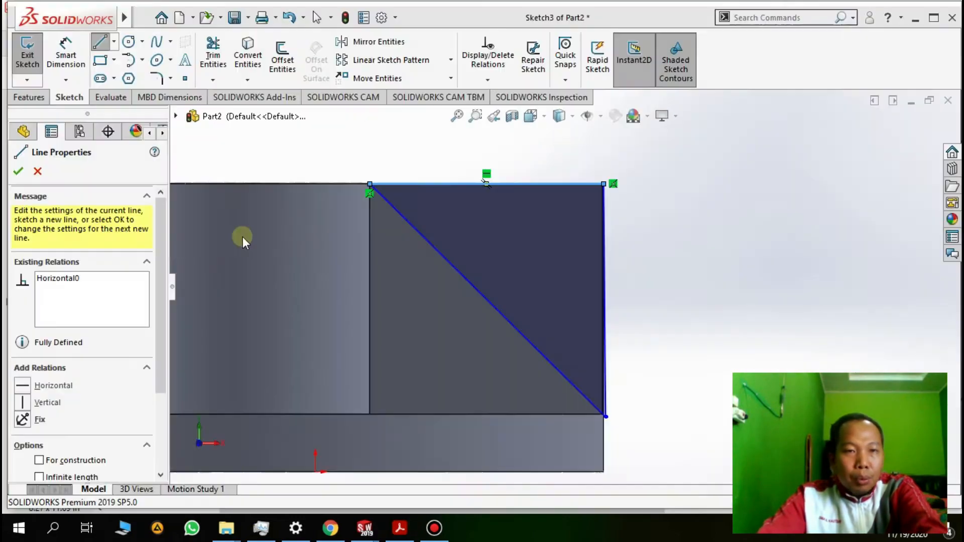
# Try an 80 mm Blind extruded cut of the triangle through the rib, inspect the resulting shape, and undo the cut.
pyautogui.click(29, 97)
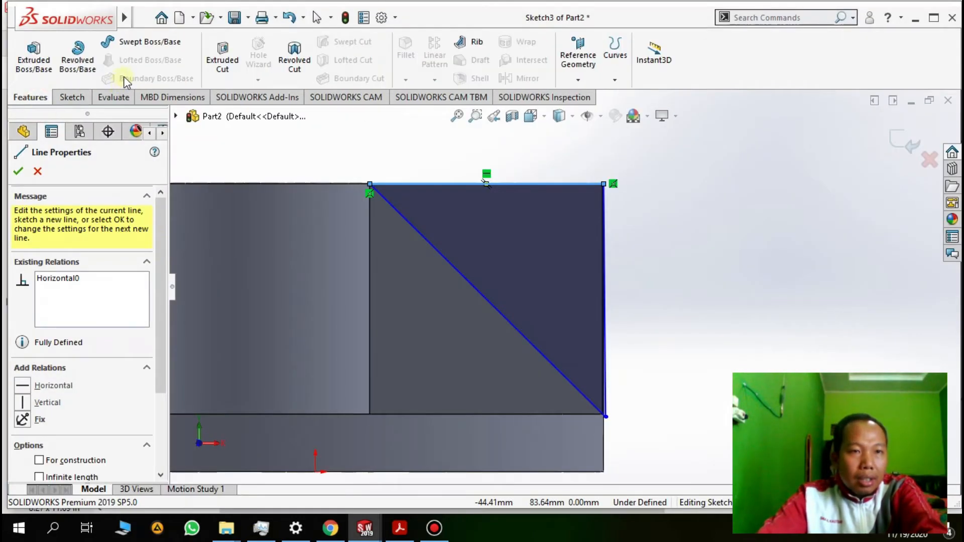
pyautogui.click(227, 70)
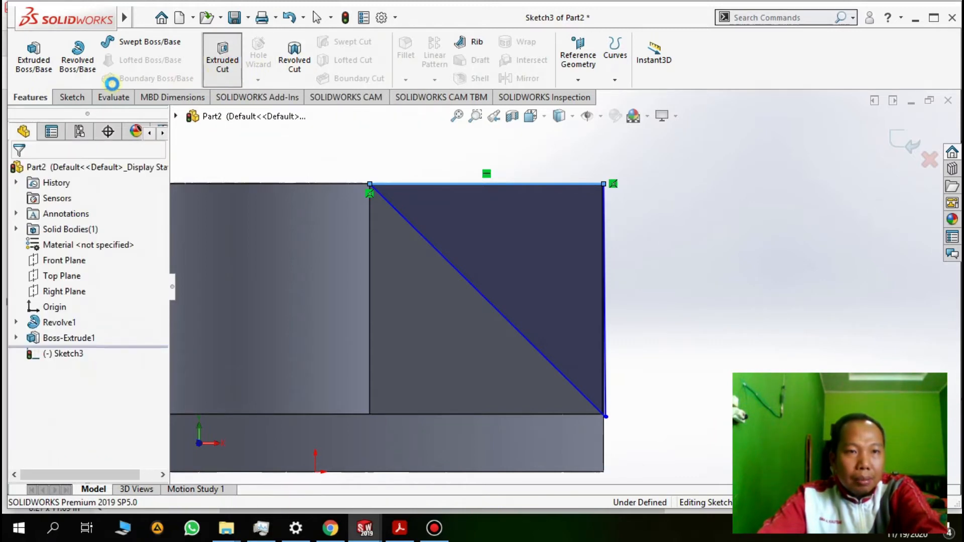
pyautogui.moveTo(535, 296)
pyautogui.mouseDown(button='middle')
pyautogui.moveTo(450, 370)
pyautogui.moveTo(441, 370)
pyautogui.moveTo(437, 301)
pyautogui.moveTo(441, 389)
pyautogui.moveTo(402, 398)
pyautogui.moveTo(469, 400)
pyautogui.moveTo(482, 347)
pyautogui.moveTo(408, 335)
pyautogui.moveTo(443, 361)
pyautogui.moveTo(458, 342)
pyautogui.moveTo(462, 286)
pyautogui.moveTo(326, 304)
pyautogui.moveTo(499, 309)
pyautogui.moveTo(470, 387)
pyautogui.moveTo(5, 198)
pyautogui.mouseUp(button='middle')
pyautogui.click(18, 172)
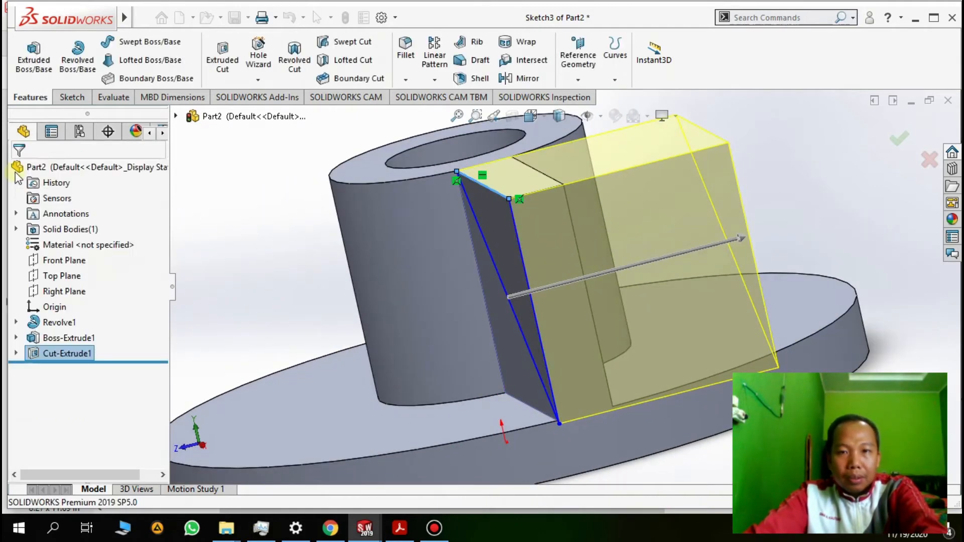
pyautogui.moveTo(460, 269); pyautogui.dragTo(669, 290, button='middle')
pyautogui.scroll(2, 697, 305)
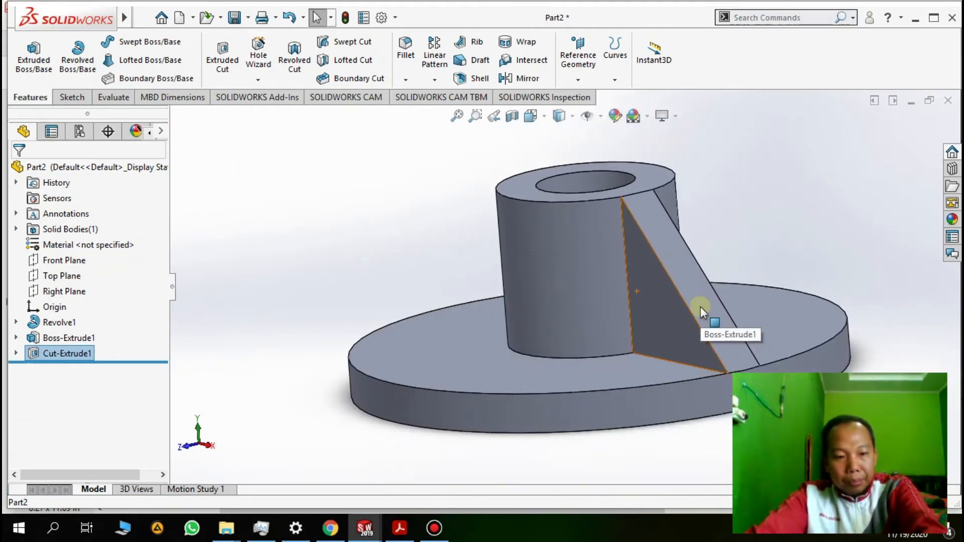
pyautogui.click(700, 307)
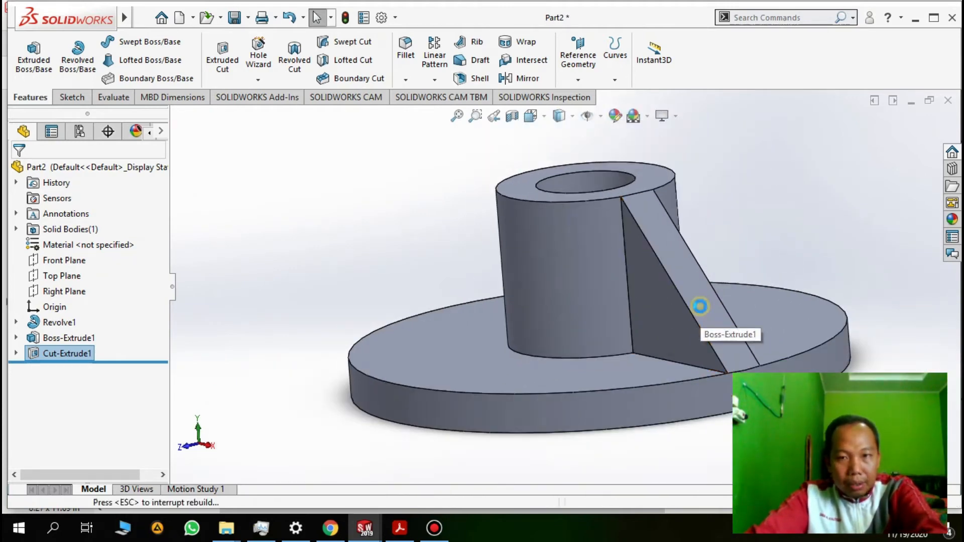
pyautogui.click(705, 295)
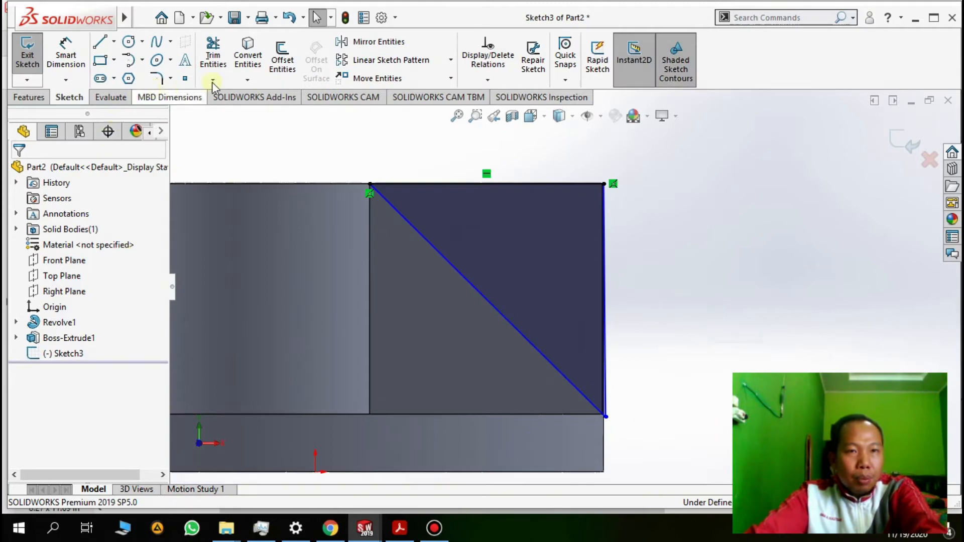
# Try a 10 mm Blind extruded cut of the triangle on the rib, inspect it from several sides, and undo the cut.
pyautogui.click(19, 97)
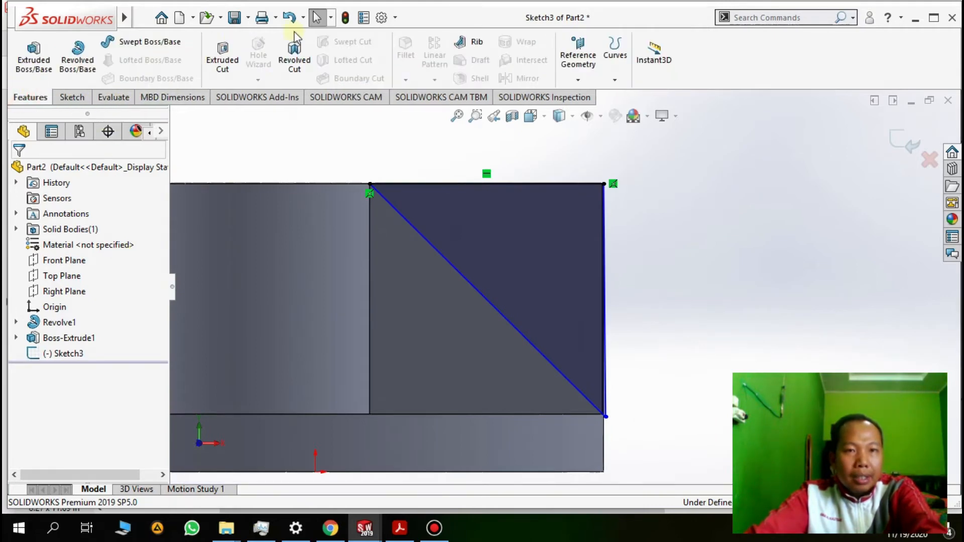
pyautogui.click(222, 58)
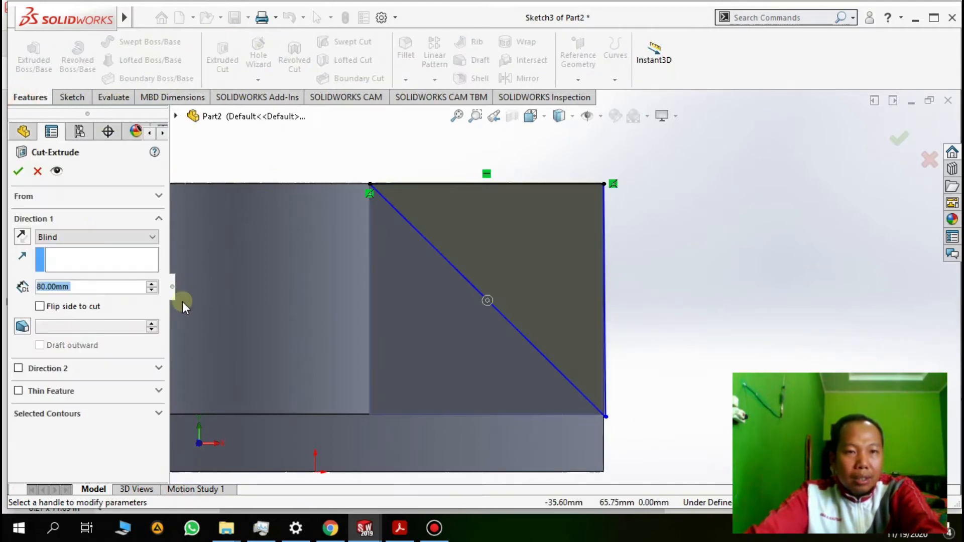
pyautogui.write('10')
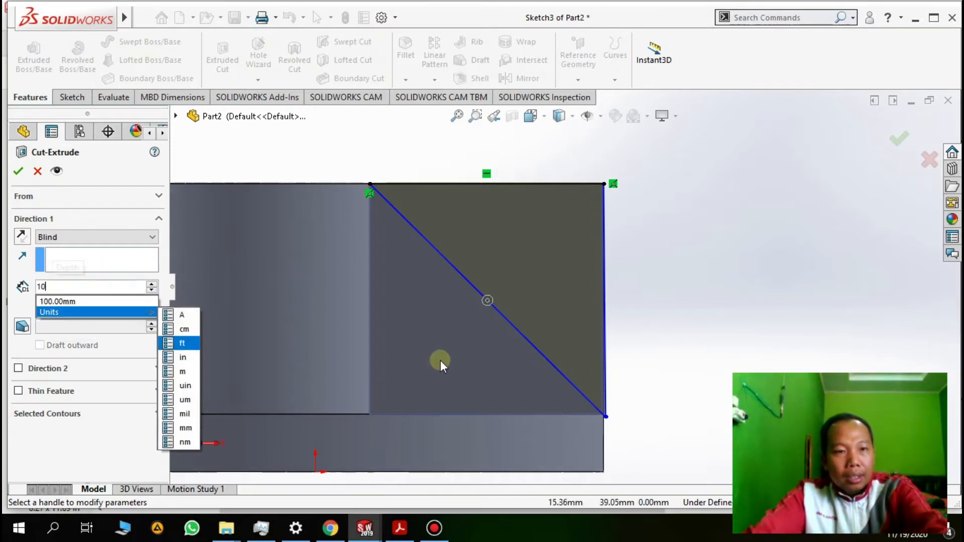
pyautogui.click(700, 344)
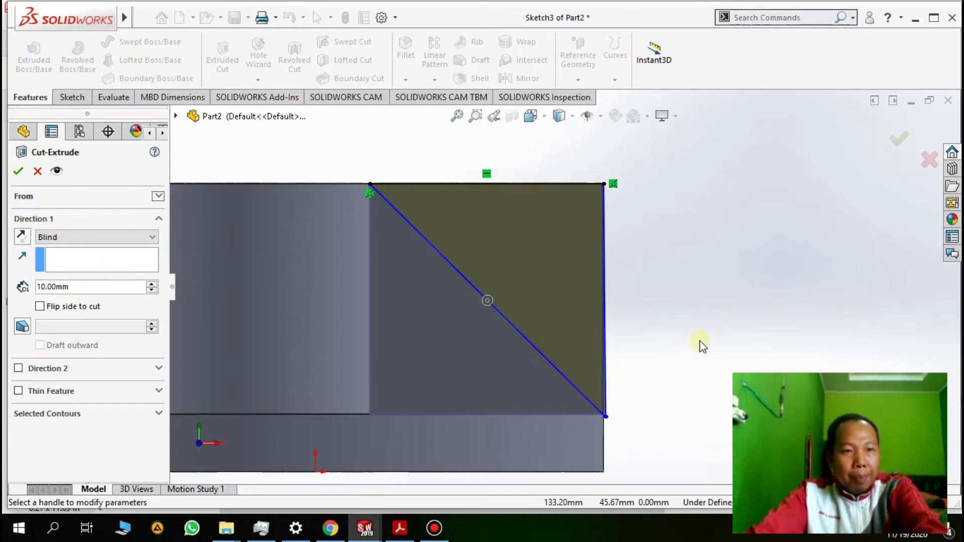
pyautogui.moveTo(686, 344); pyautogui.dragTo(522, 363, button='middle')
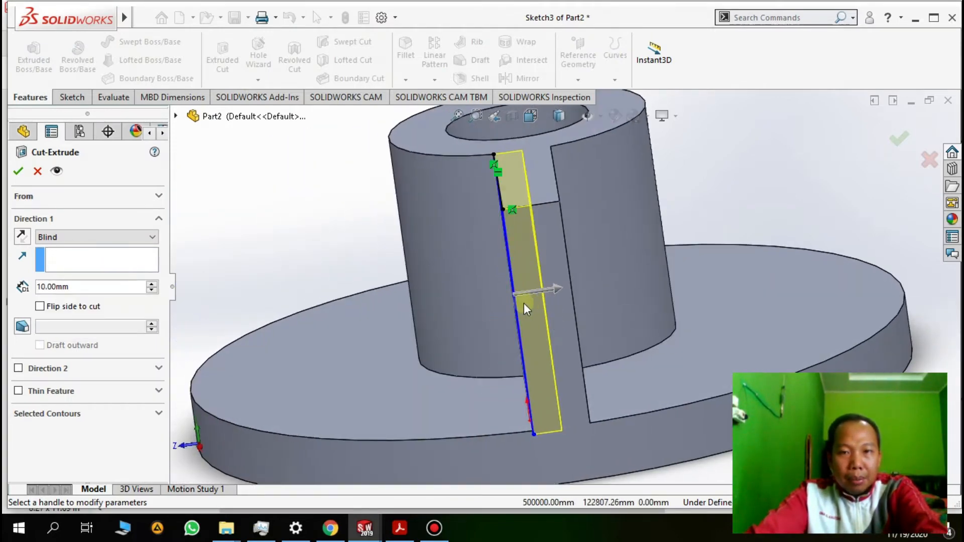
pyautogui.click(19, 172)
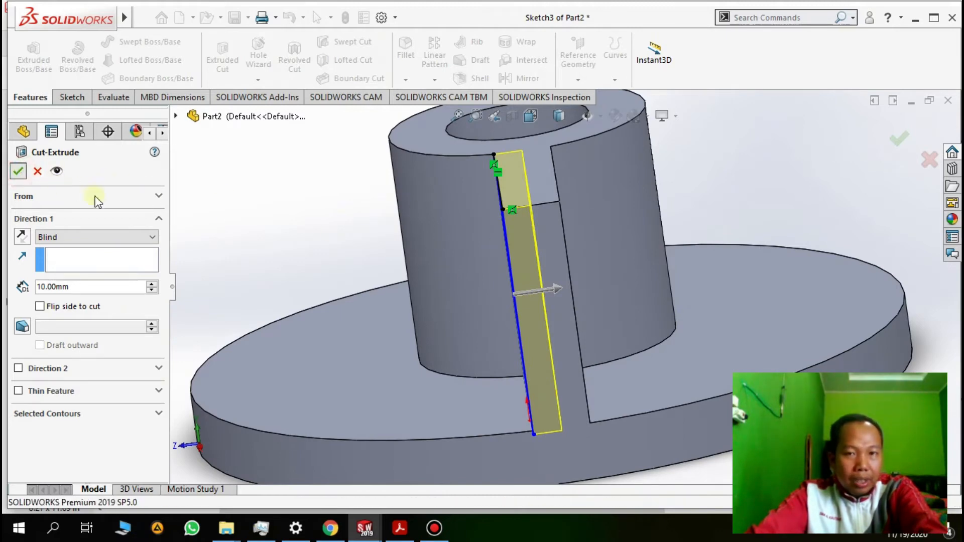
pyautogui.moveTo(602, 323); pyautogui.dragTo(243, 322, button='middle')
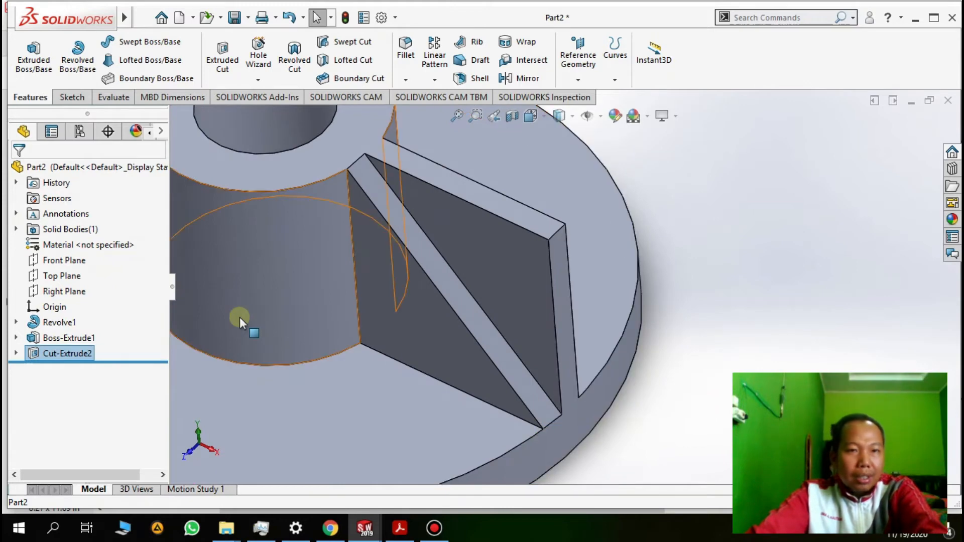
pyautogui.moveTo(254, 276); pyautogui.dragTo(271, 224, button='middle')
pyautogui.hotkey('ctrl', 'z')
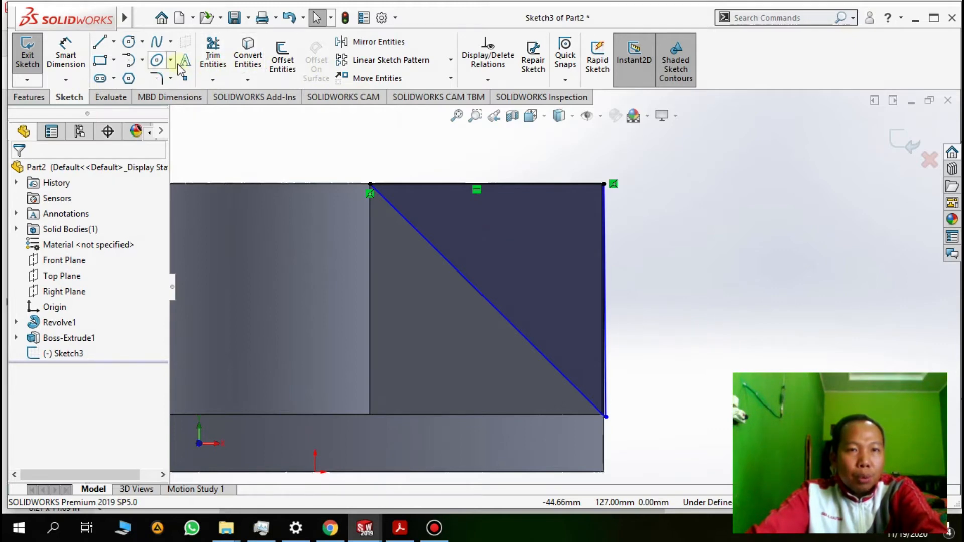
# Cut the triangle from the rib with a Blind Extruded Cut 30 mm deep.
pyautogui.click(49, 97)
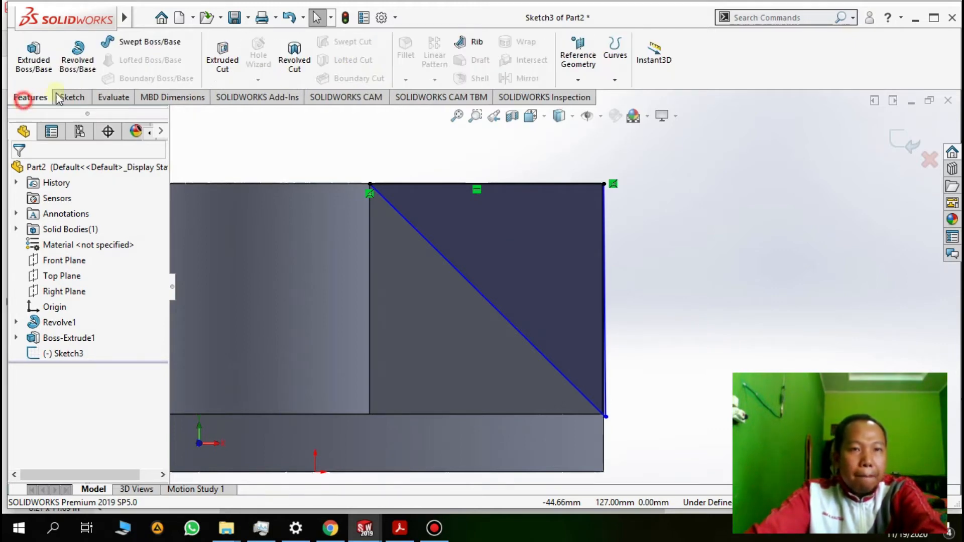
pyautogui.click(223, 68)
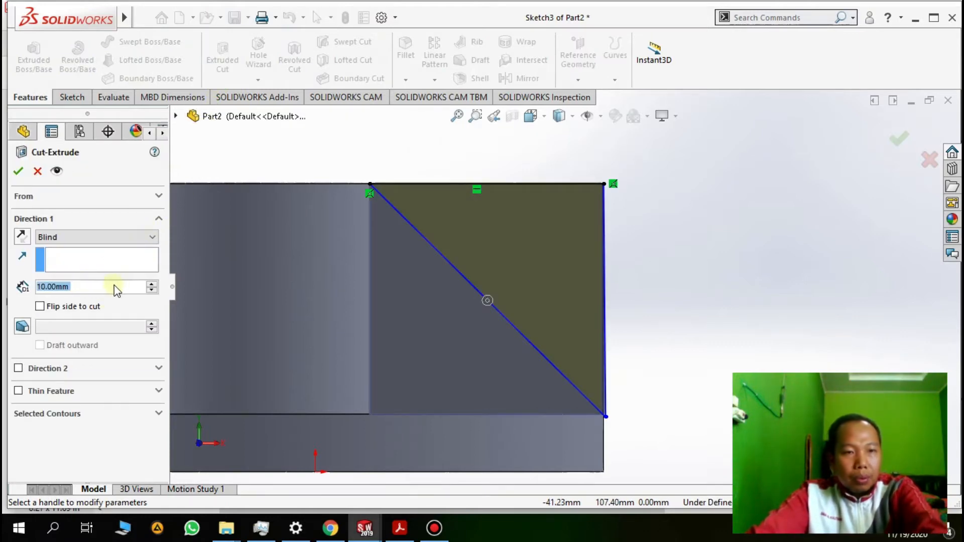
pyautogui.write('30')
pyautogui.press('Return')
pyautogui.click(35, 172)
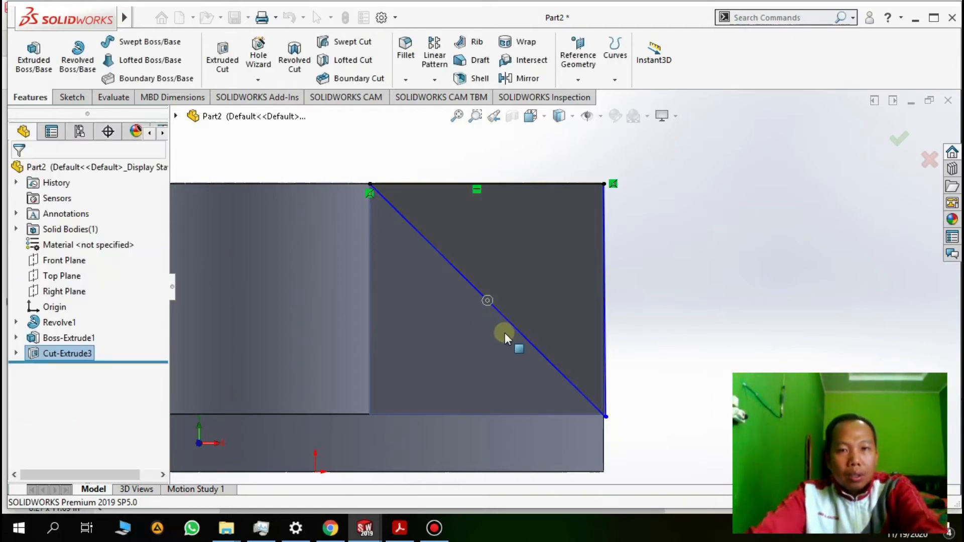
# Switch to the Acrobat Reader guide and read the extruded cut result figure and the Circular Pattern instructions.
pyautogui.hotkey('alt', 'Tab')
pyautogui.scroll(-15, 504, 332)
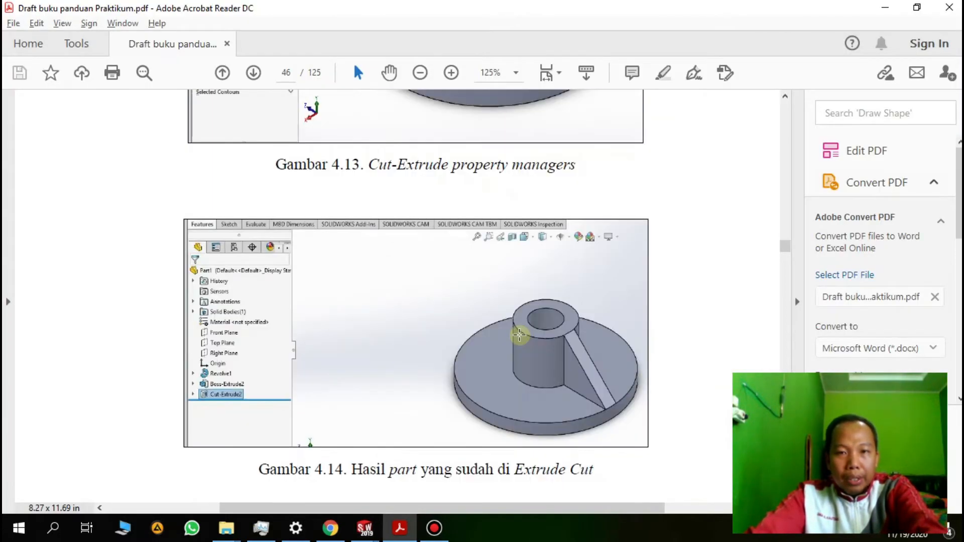
pyautogui.scroll(-15, 525, 331)
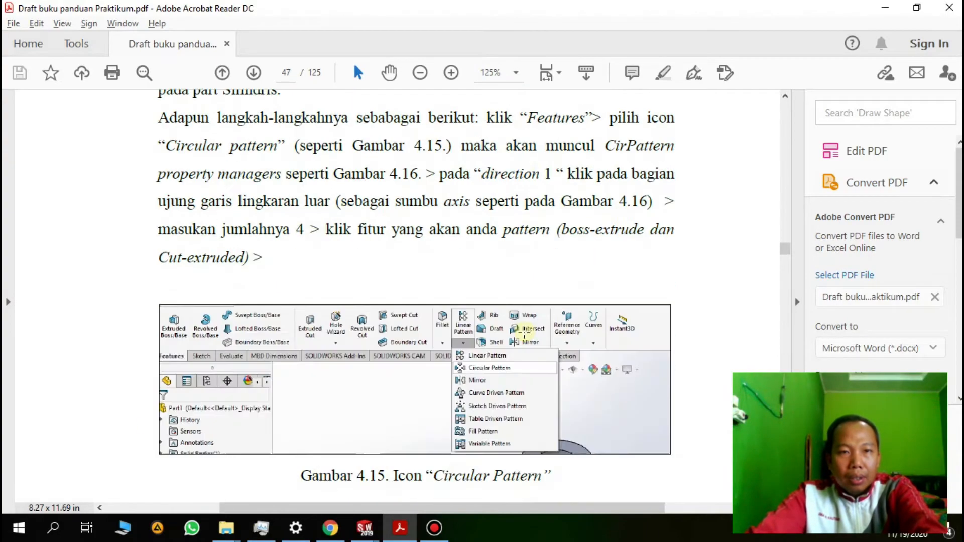
# Examine Figures 4.15 and 4.16 in the guide for the Circular Pattern command, its axis and the features to pattern.
pyautogui.scroll(8, 522, 331)
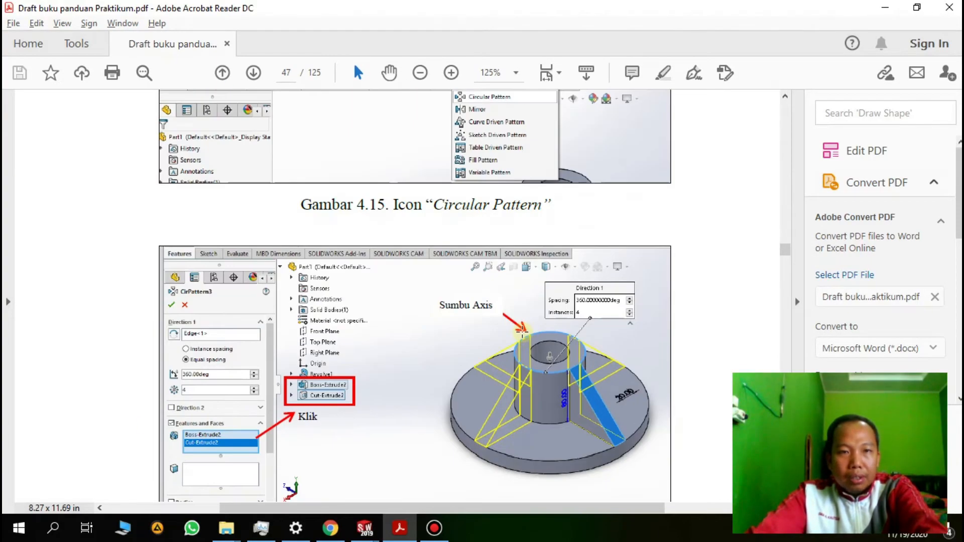
pyautogui.scroll(3, 522, 332)
pyautogui.scroll(-10, 530, 331)
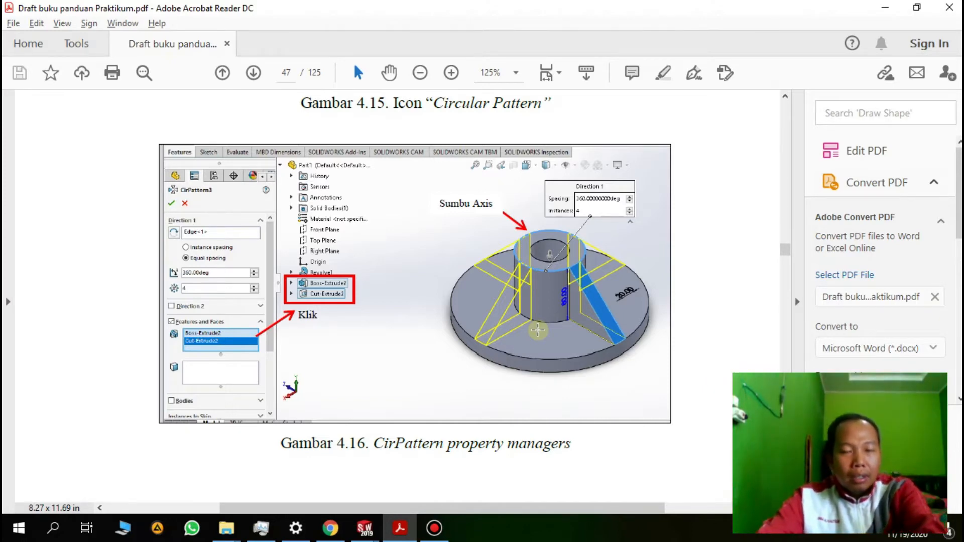
# Switch to SOLIDWORKS and start a Circular Pattern of the rib, using the hub's top face as the pattern axis.
pyautogui.hotkey('alt', 'Tab')
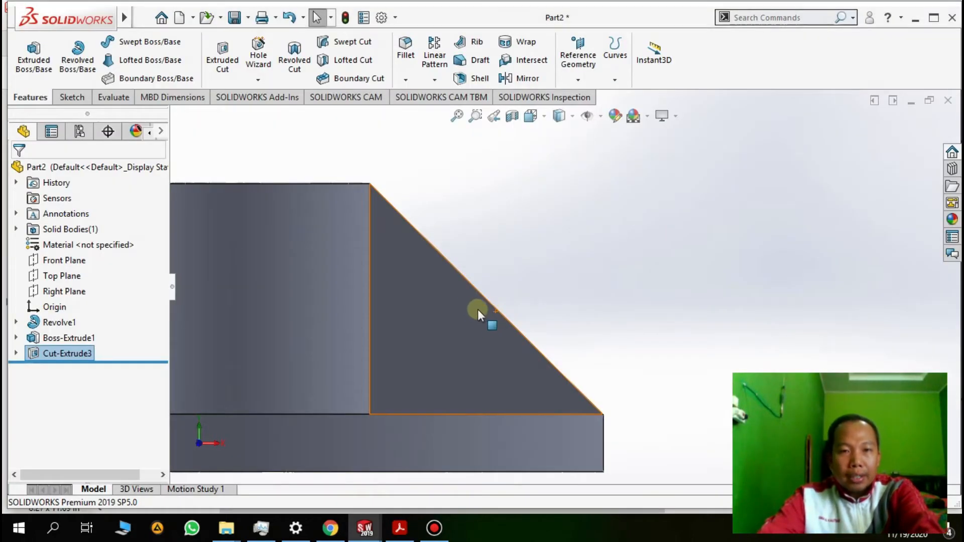
pyautogui.press('f')
pyautogui.moveTo(471, 292); pyautogui.dragTo(490, 423, button='middle')
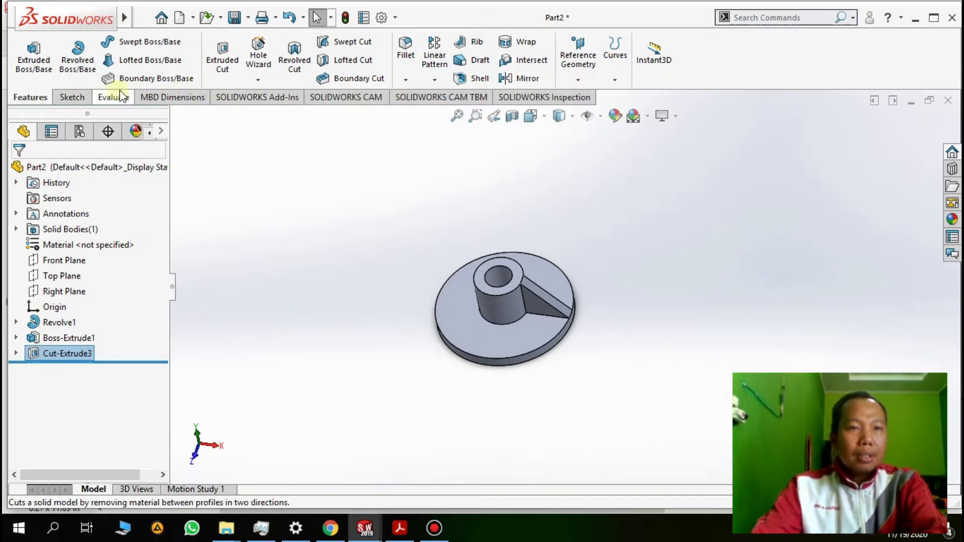
pyautogui.click(434, 80)
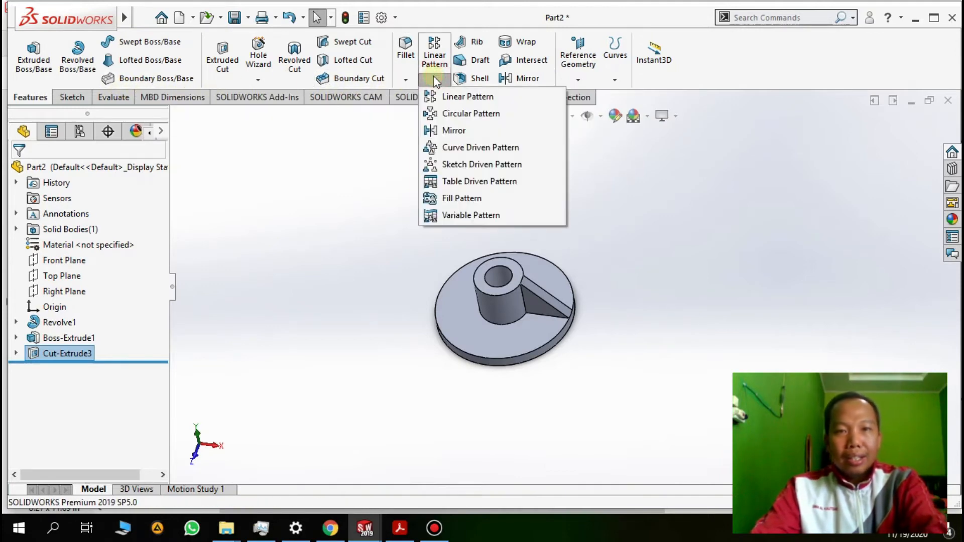
pyautogui.click(498, 112)
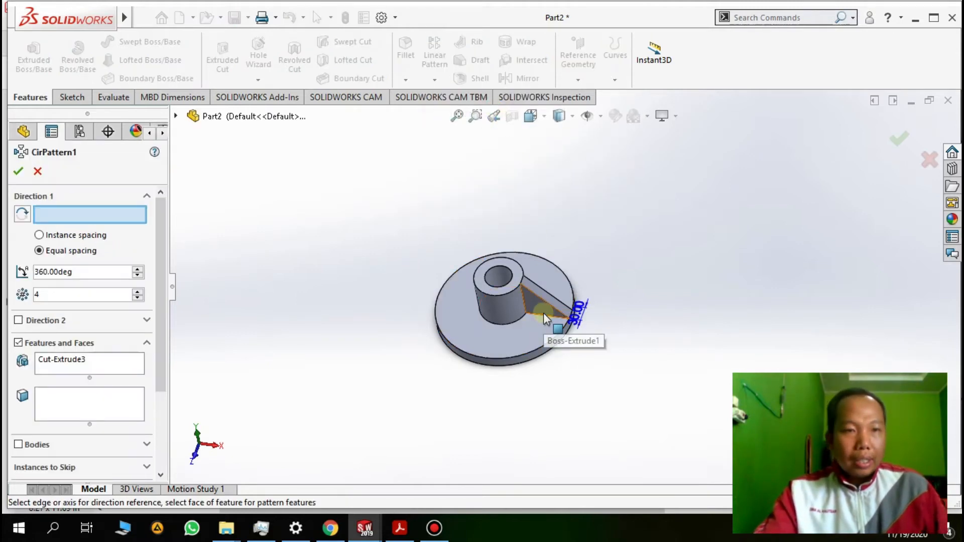
pyautogui.scroll(-5, 543, 313)
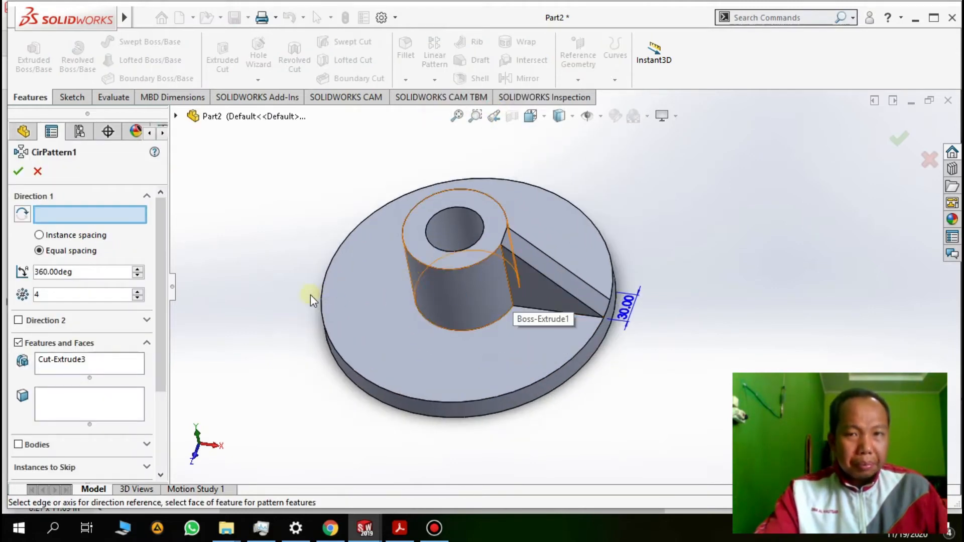
pyautogui.click(175, 117)
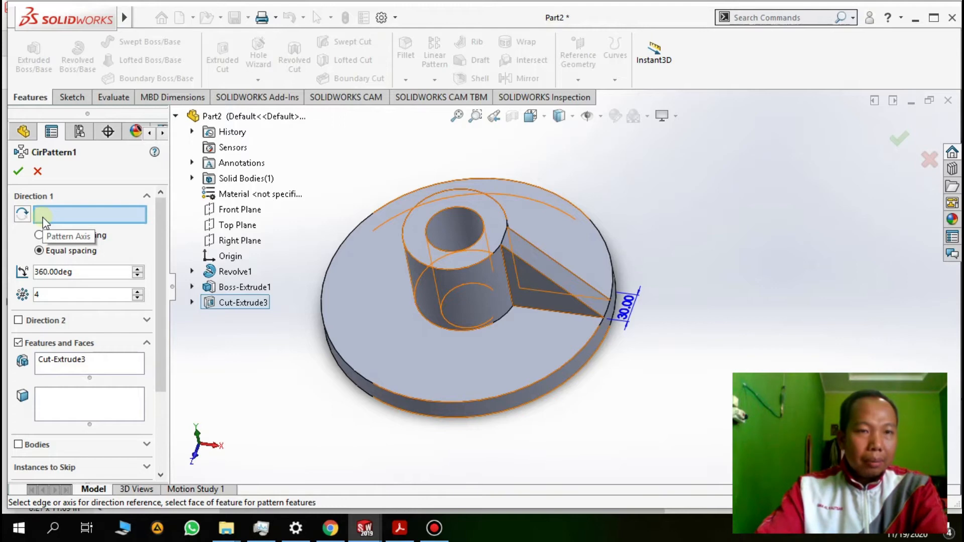
pyautogui.click(472, 262)
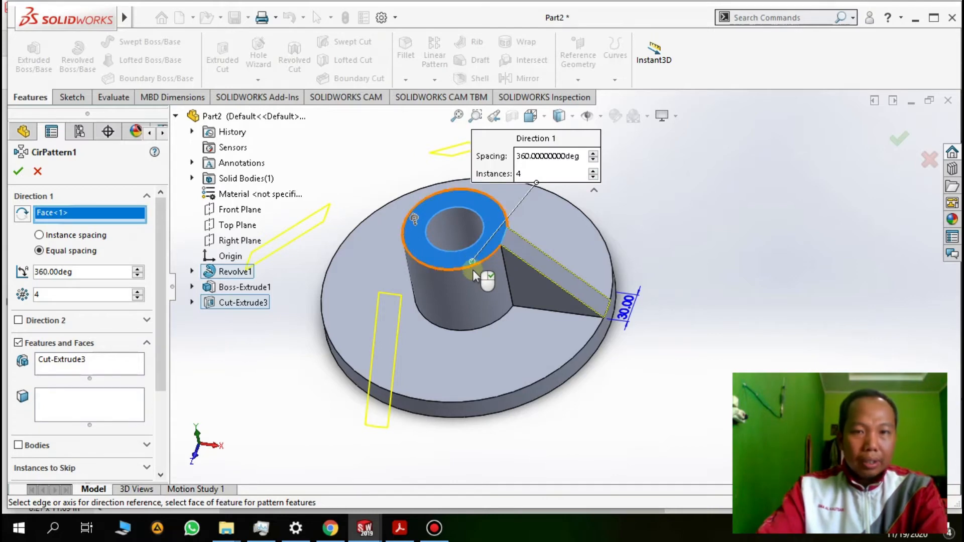
# Replace the features to pattern with Boss-Extrude1 and Cut-Extrude3 and inspect the preview from the side.
pyautogui.click(96, 360)
pyautogui.rightClick(97, 362)
pyautogui.click(132, 371)
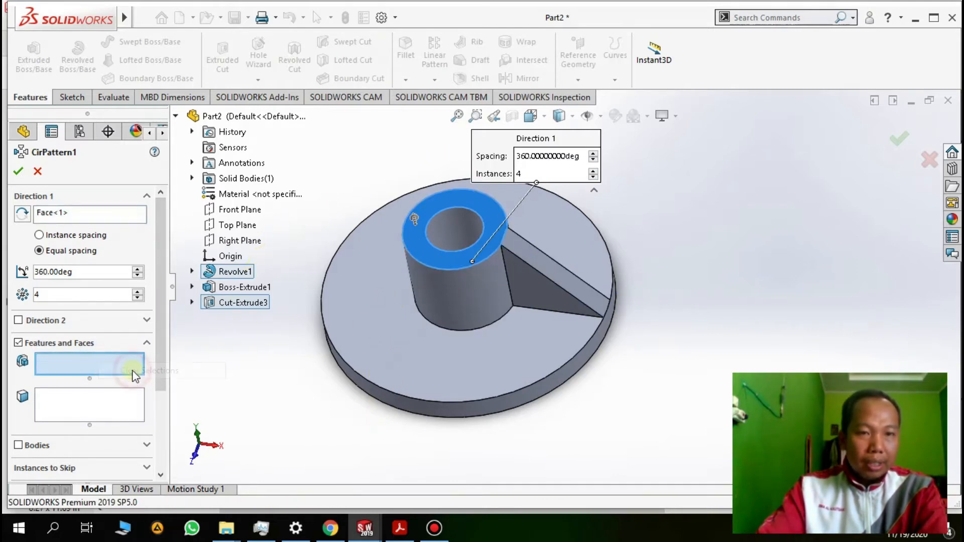
pyautogui.click(231, 289)
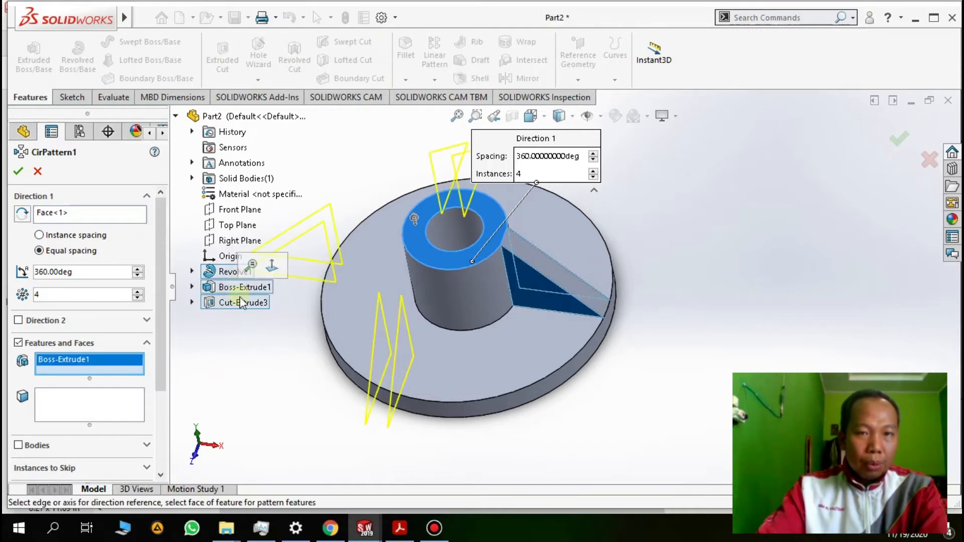
pyautogui.click(235, 303)
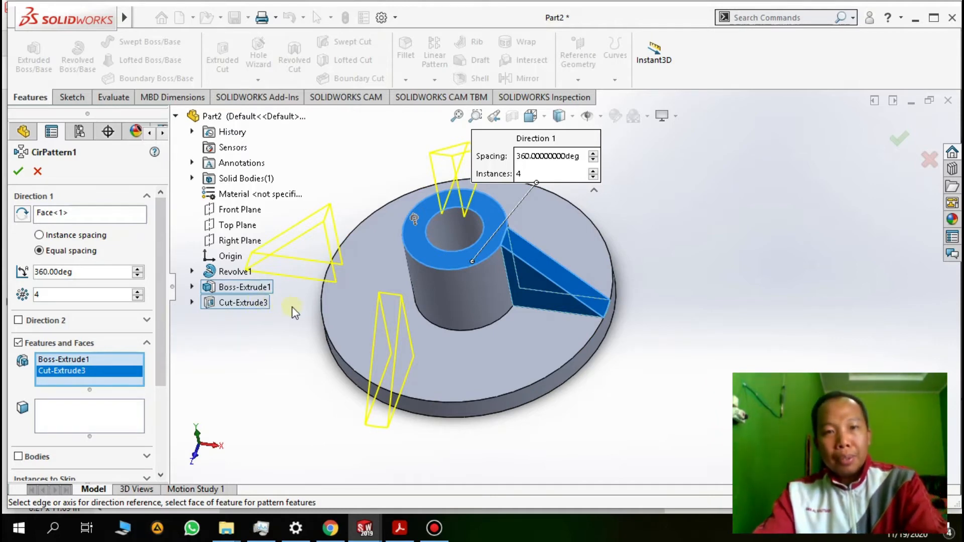
pyautogui.moveTo(457, 338); pyautogui.dragTo(303, 362, button='middle')
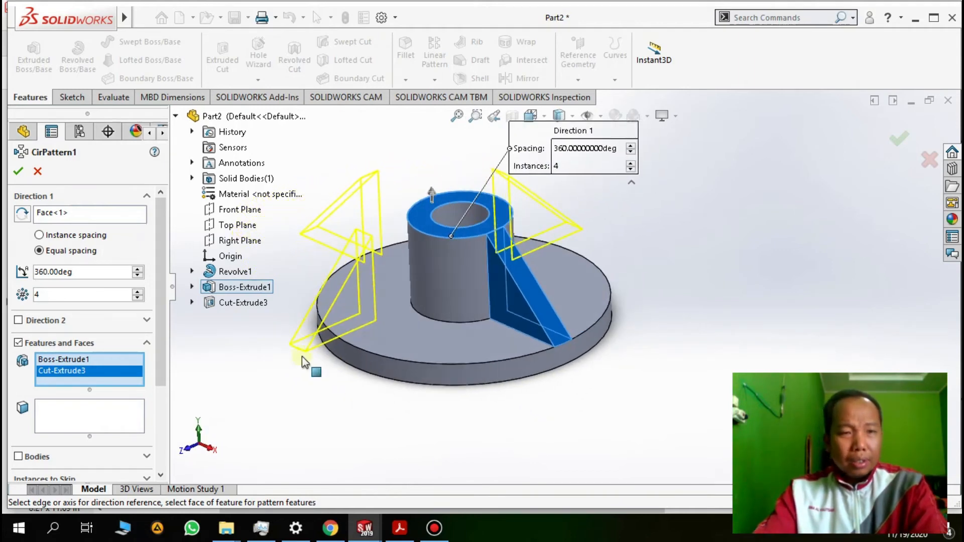
# Remove Boss-Extrude1 and Cut-Extrude3 from the circular pattern's selected features.
pyautogui.click(62, 360)
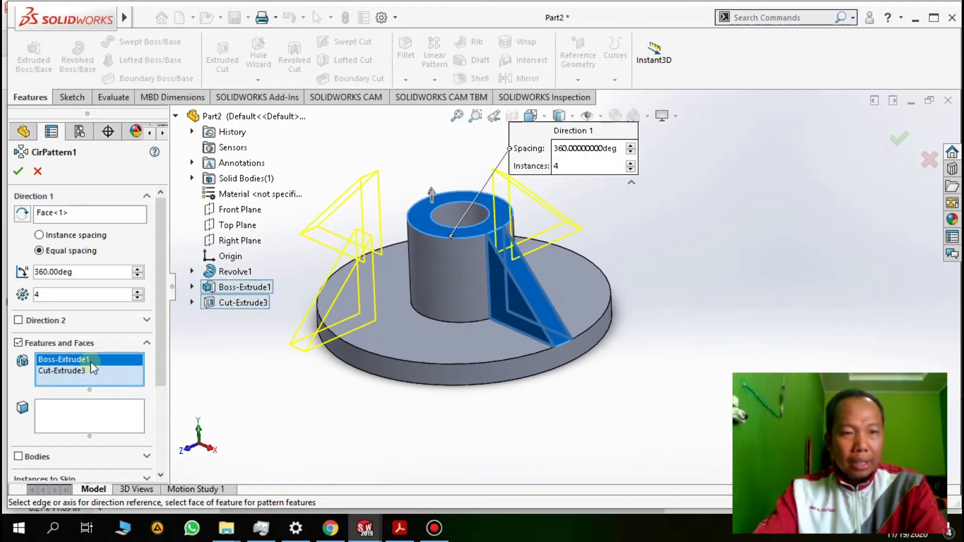
pyautogui.rightClick(89, 362)
pyautogui.click(67, 372)
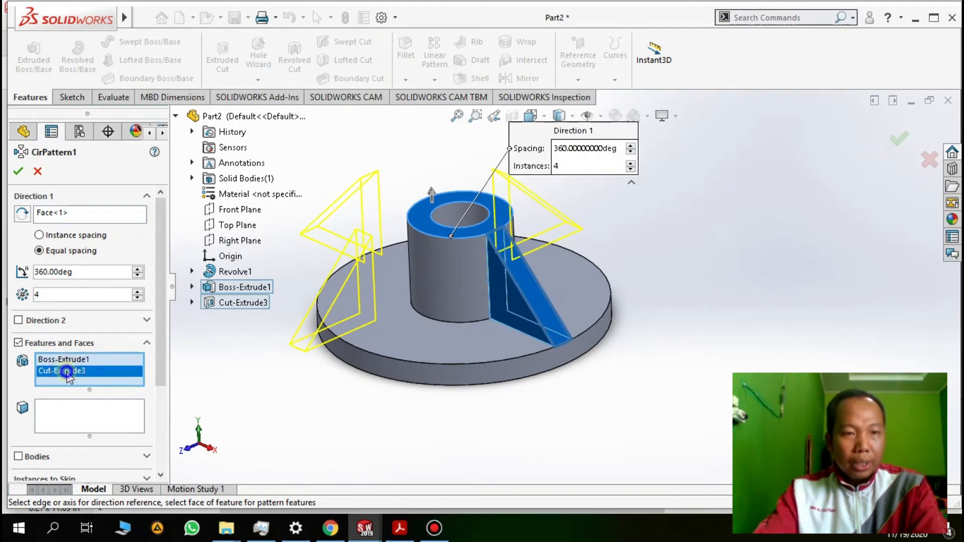
pyautogui.rightClick(68, 375)
pyautogui.click(95, 383)
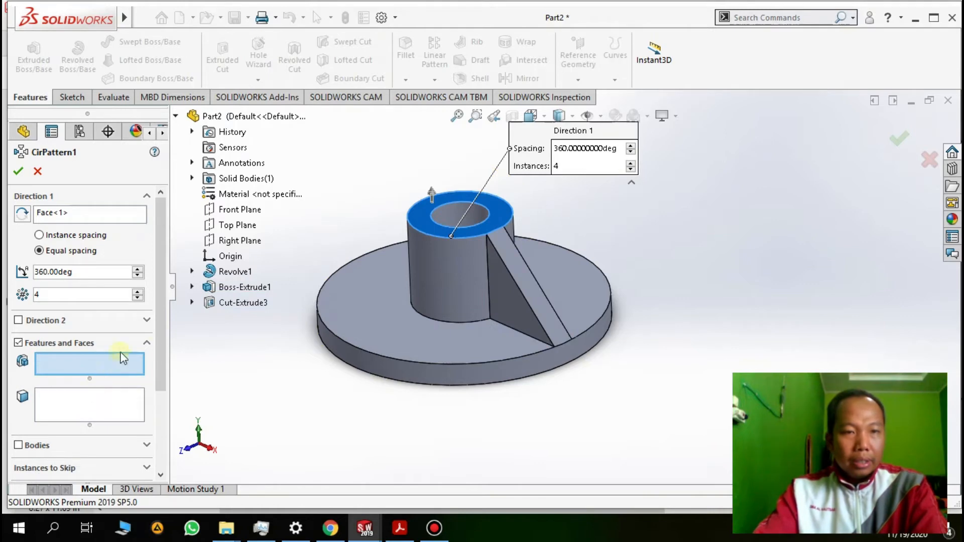
# Replace the pattern axis with the circular edge at the top of the hub's bore.
pyautogui.click(70, 214)
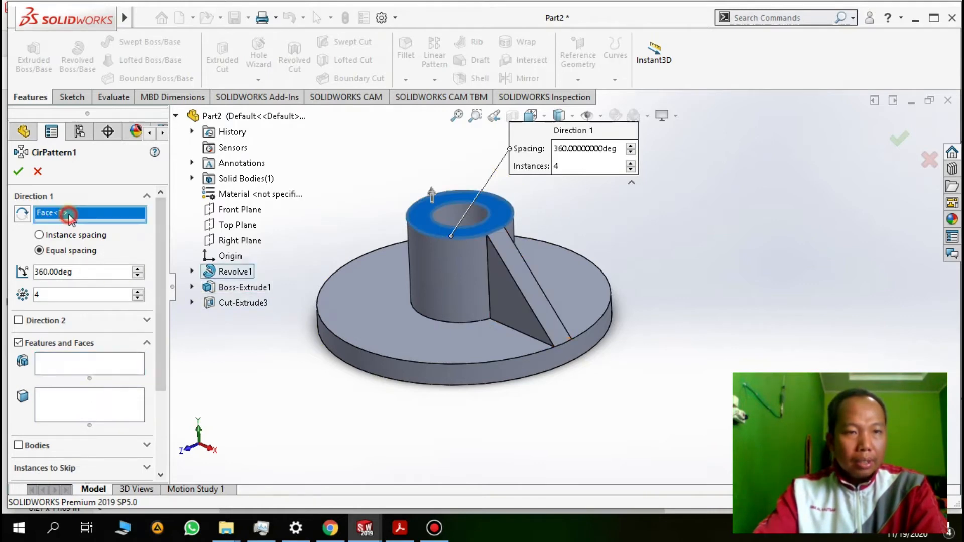
pyautogui.rightClick(71, 215)
pyautogui.click(90, 221)
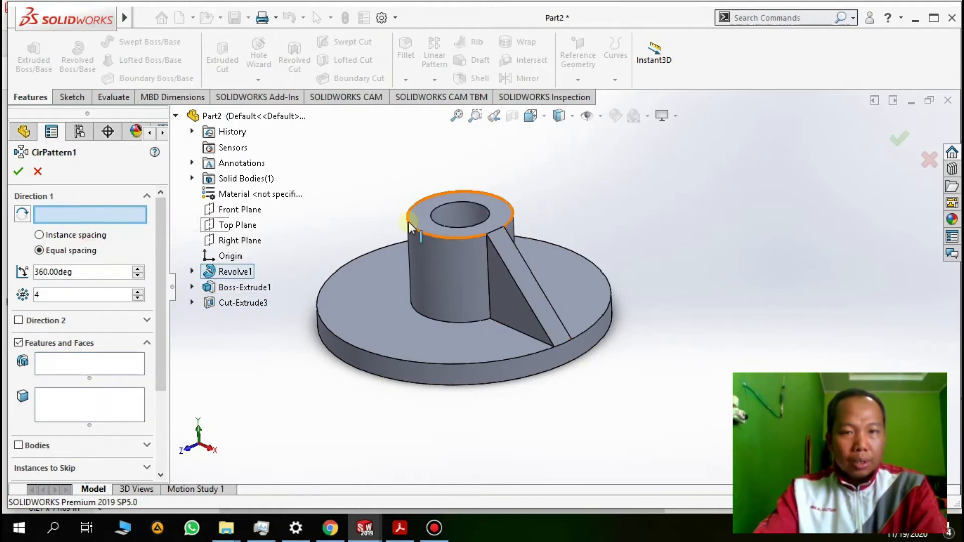
pyautogui.click(454, 227)
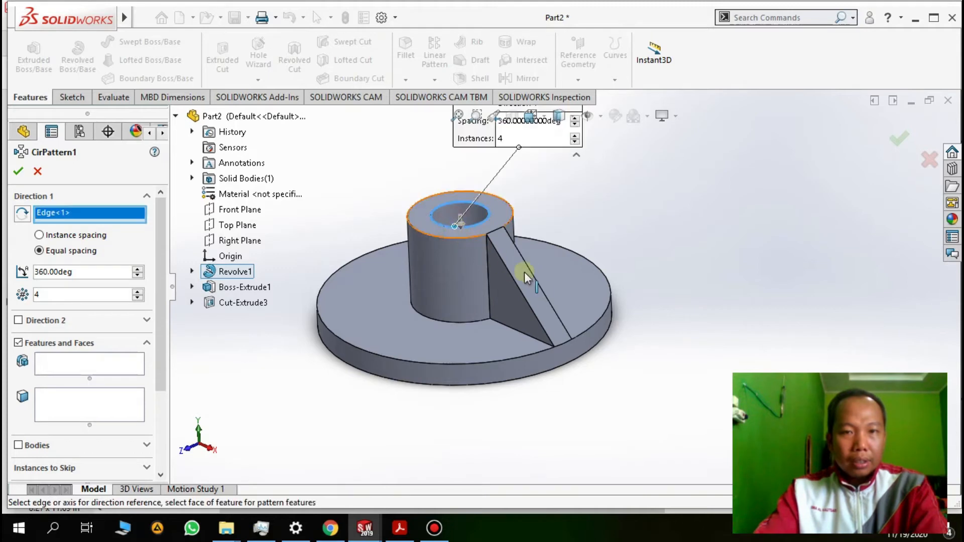
# Pattern Boss-Extrude1 around the bore edge as 4 equally spaced instances over 360 degrees.
pyautogui.click(85, 372)
pyautogui.click(240, 291)
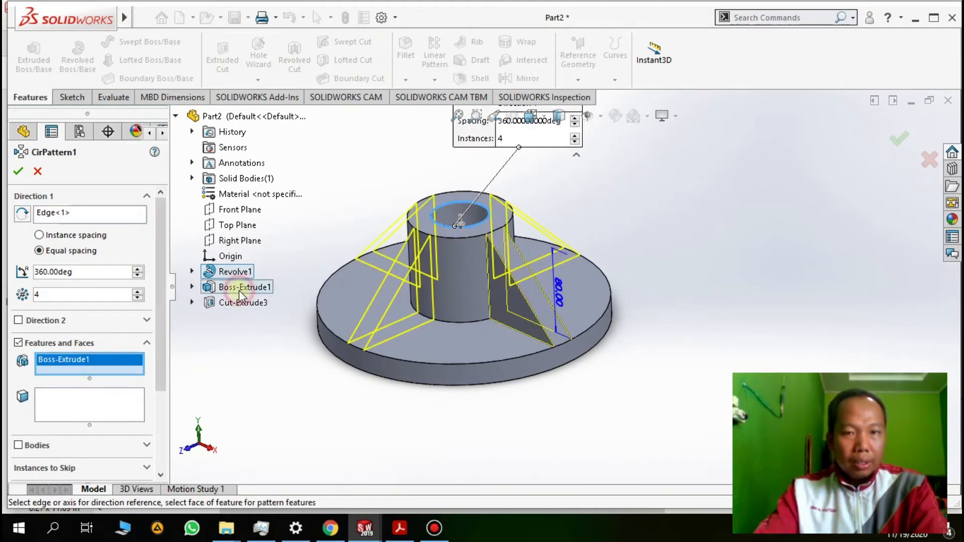
pyautogui.moveTo(409, 393); pyautogui.dragTo(370, 390, button='middle')
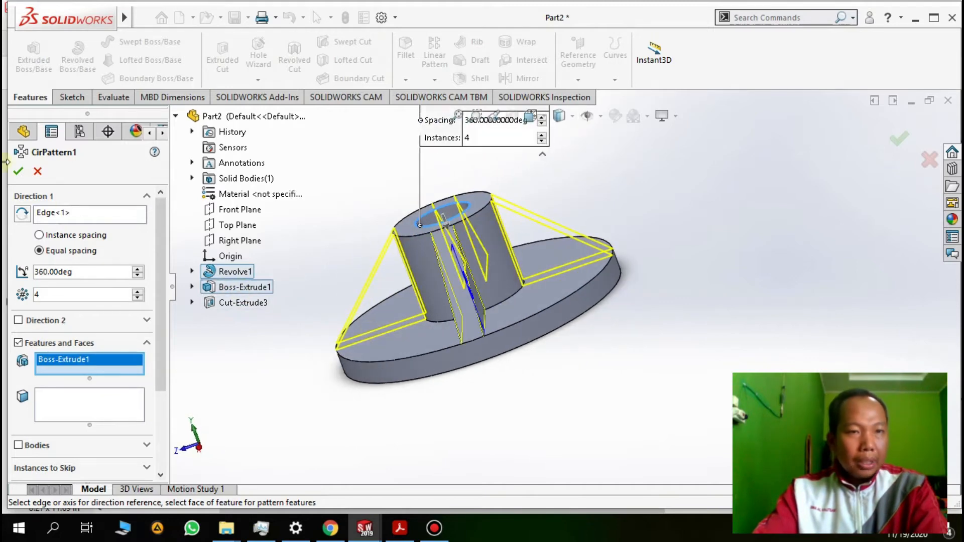
pyautogui.click(18, 173)
# Edit the circular pattern to include Cut-Extrude3 among its patterned features, and inspect the four ribs.
pyautogui.moveTo(269, 269); pyautogui.dragTo(437, 349, button='middle')
pyautogui.click(58, 369)
pyautogui.rightClick(58, 369)
pyautogui.click(73, 202)
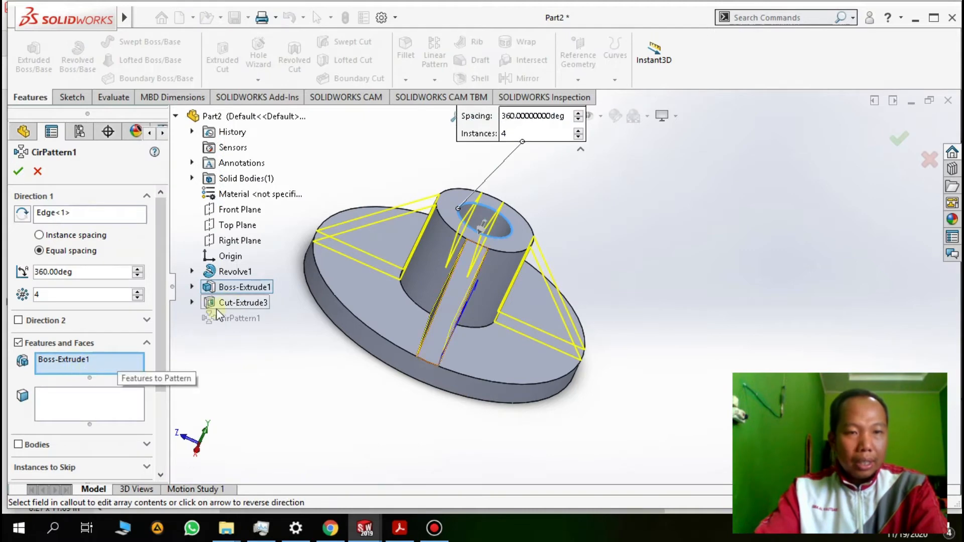
pyautogui.click(230, 302)
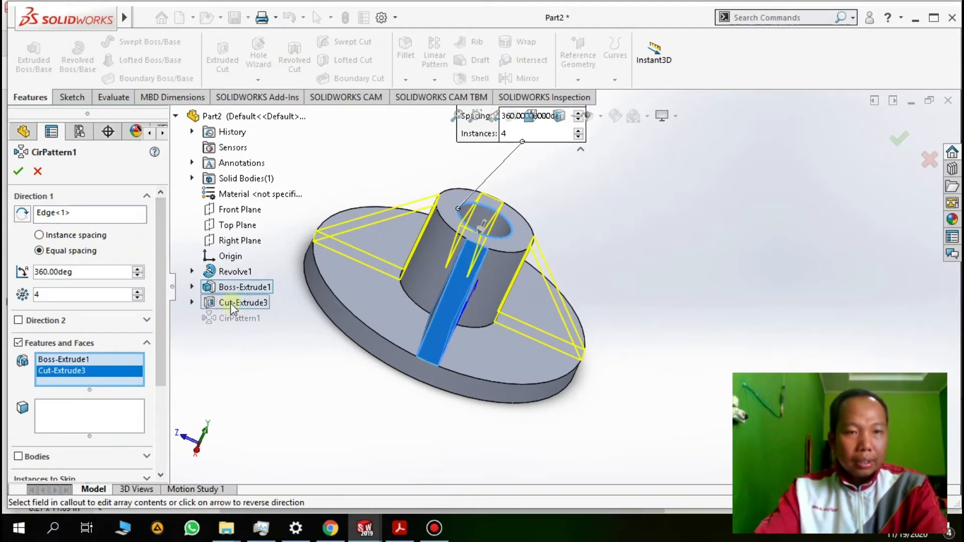
pyautogui.click(19, 171)
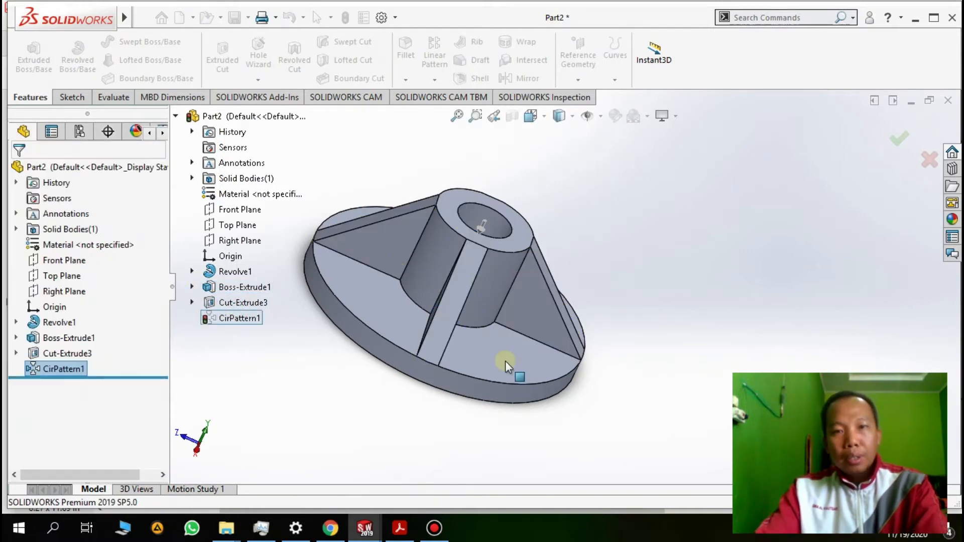
pyautogui.moveTo(584, 360); pyautogui.dragTo(540, 457, button='middle')
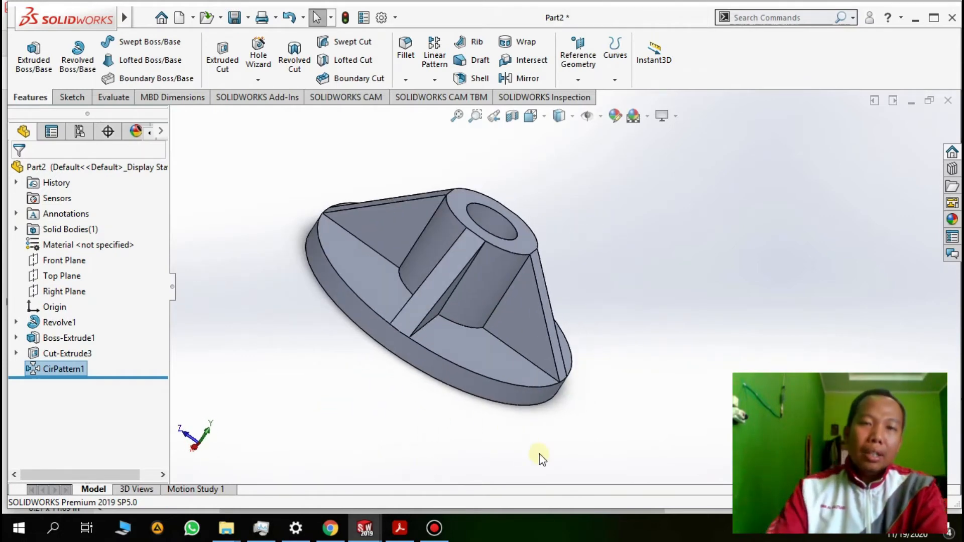
# Switch to the Acrobat Reader guide and study the Sketsa 3 section with Figures 4.17 and 4.18.
pyautogui.hotkey('alt', 'Tab')
pyautogui.scroll(-10, 506, 401)
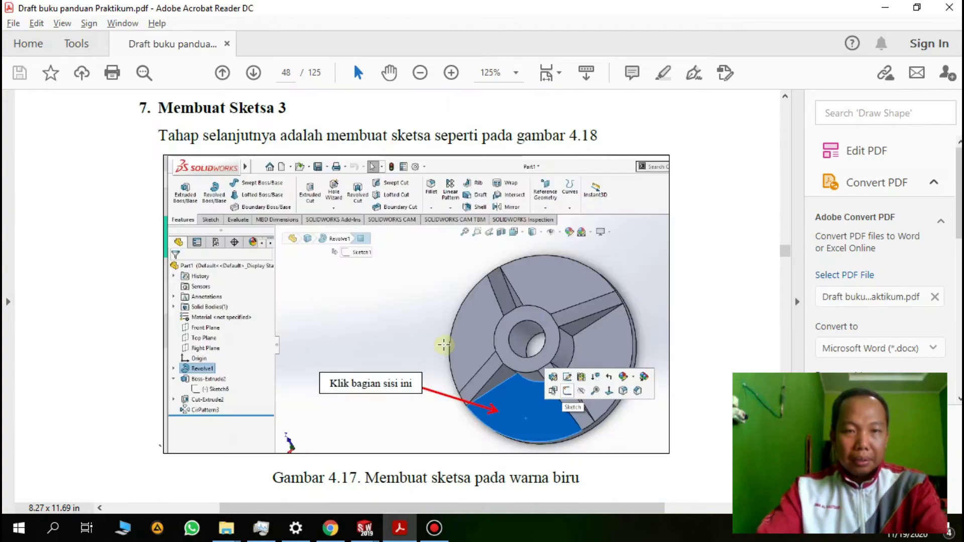
pyautogui.scroll(-8, 444, 344)
pyautogui.scroll(5, 429, 343)
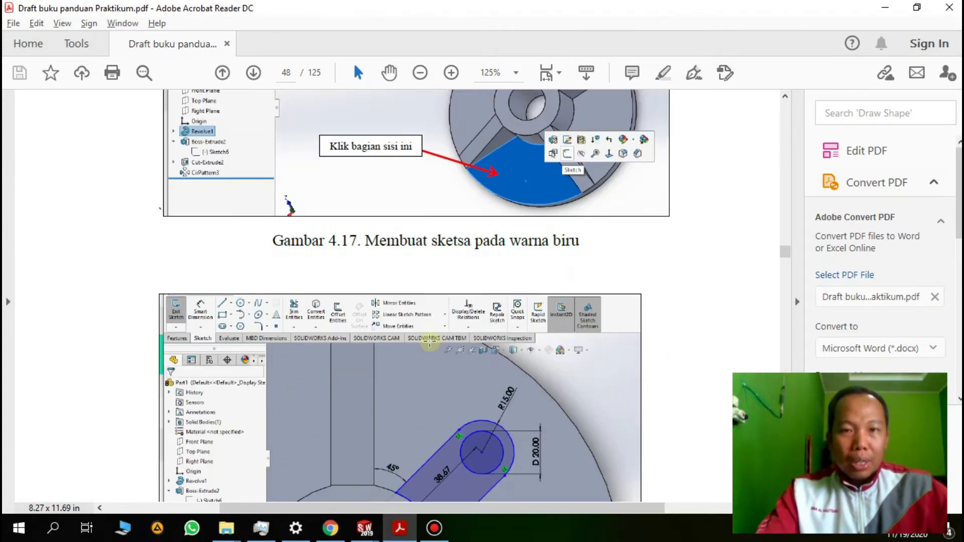
pyautogui.scroll(3, 432, 343)
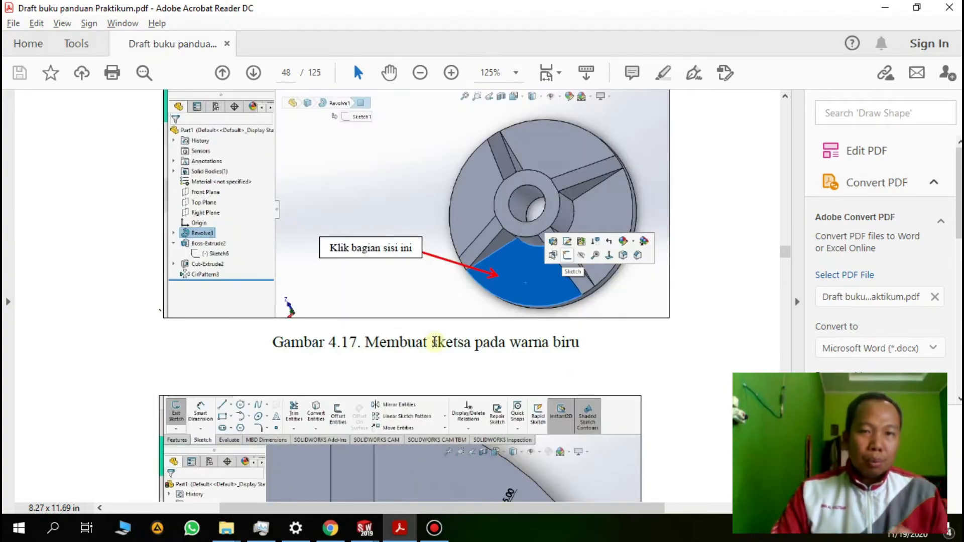
pyautogui.scroll(-8, 463, 340)
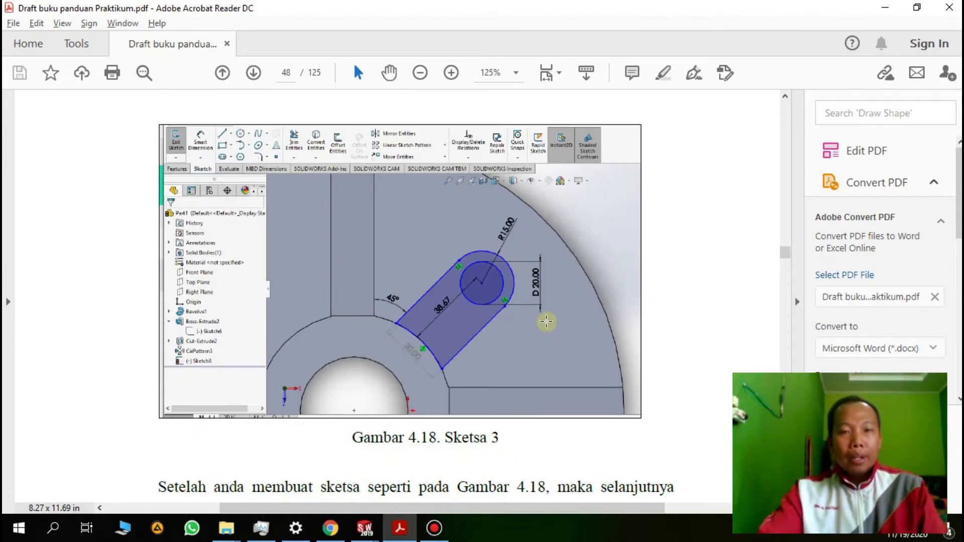
pyautogui.scroll(-2, 546, 317)
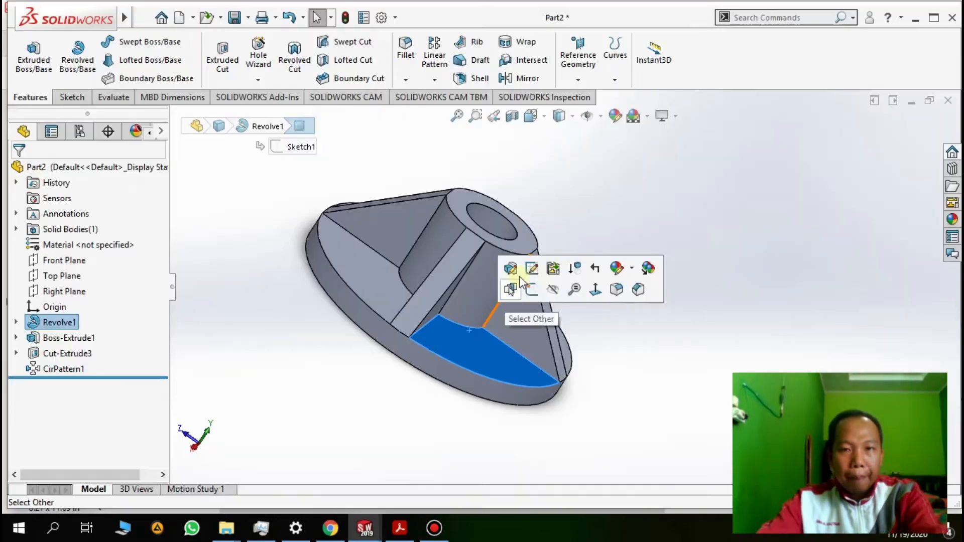
# Start a sketch on the flange's upper face between two ribs and draw a circle around the hub's outer edge, centred on the bore.
pyautogui.click(526, 290)
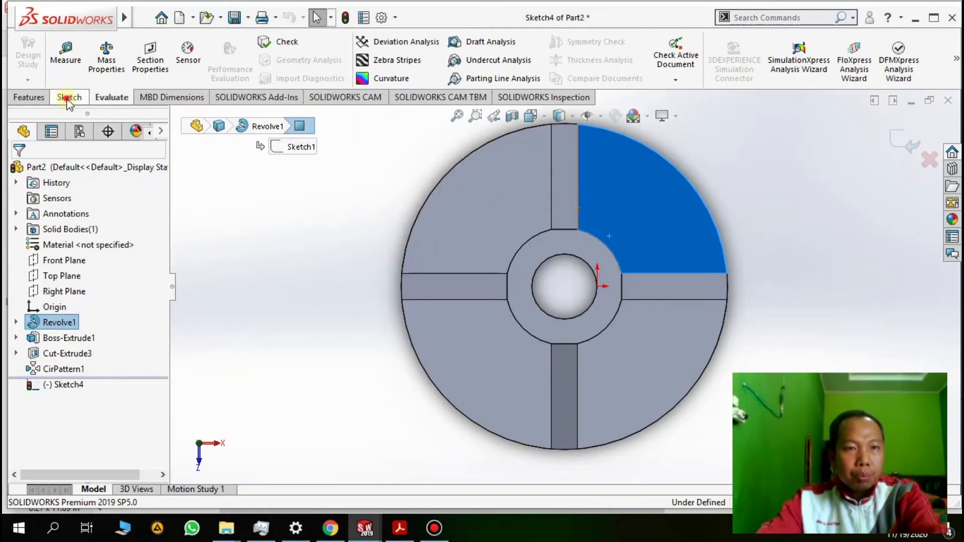
pyautogui.click(69, 97)
pyautogui.click(129, 41)
pyautogui.click(564, 286)
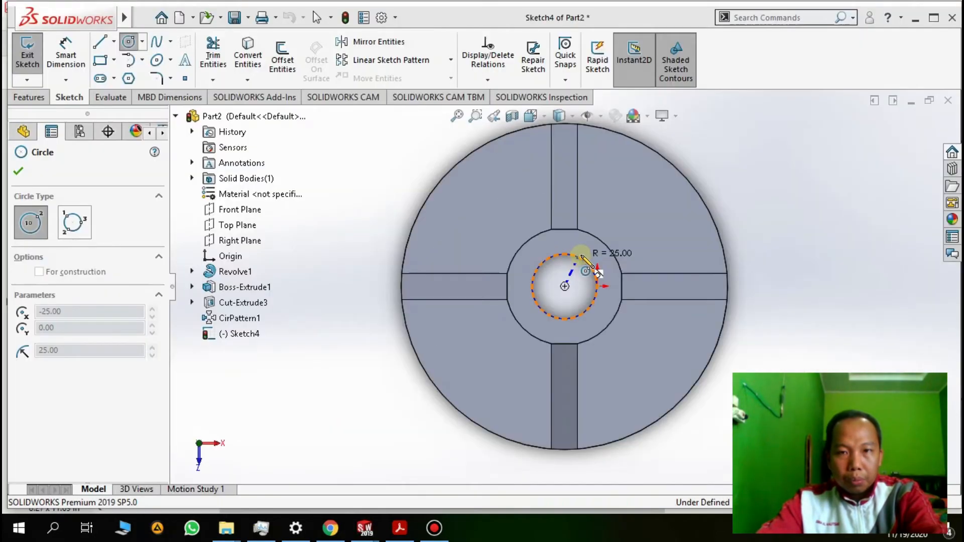
pyautogui.click(596, 237)
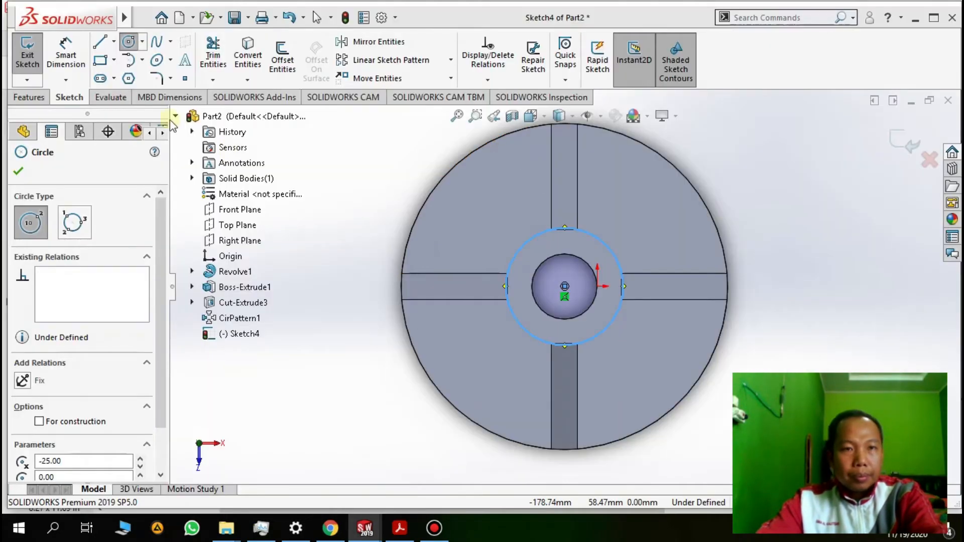
# Check the dimensioned slot profile in the guide's Figure 4.18 and return to the SOLIDWORKS sketch.
pyautogui.hotkey('alt', 'Tab')
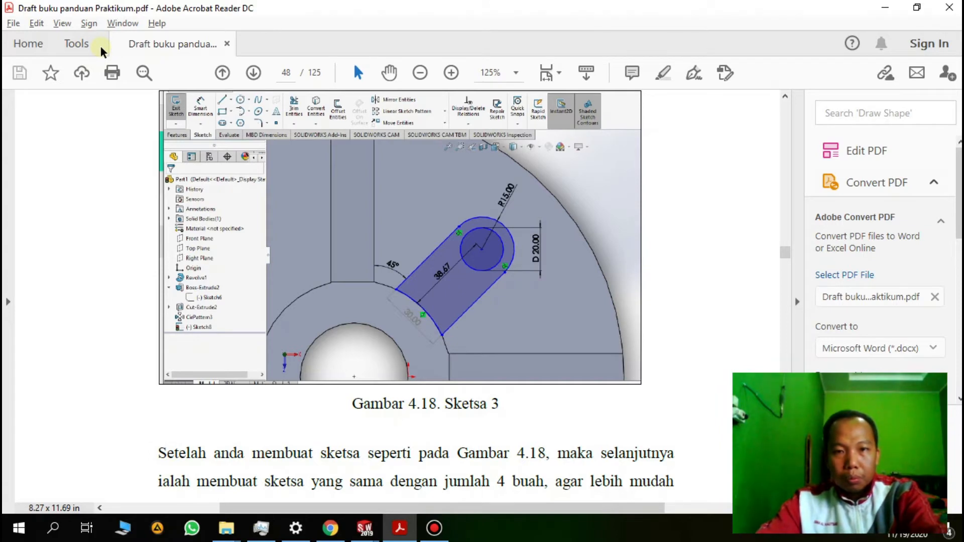
pyautogui.hotkey('alt', 'Tab')
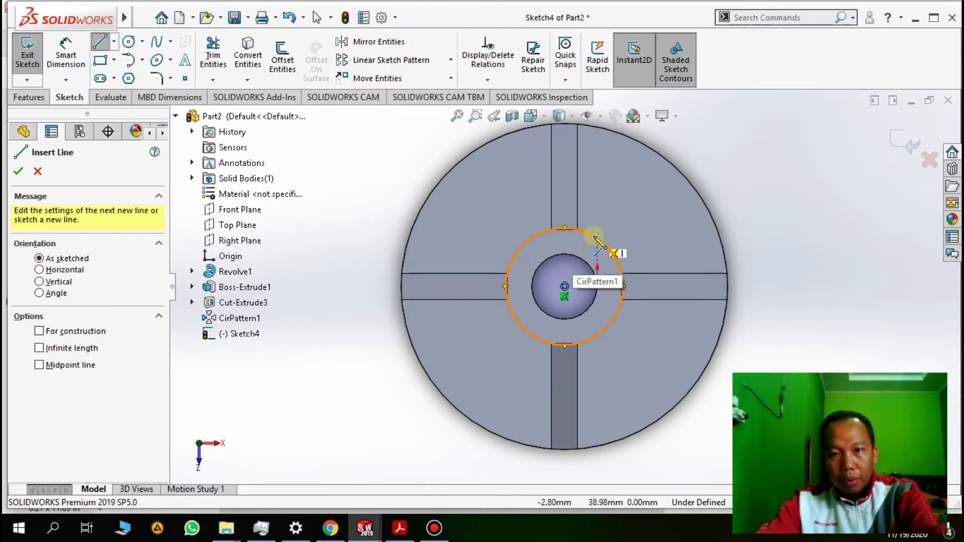
# Draw a construction line about 167 mm long at 45° from the bore's centre outward past the flange edge.
pyautogui.hotkey('alt', 'Tab')
pyautogui.hotkey('alt', 'Tab')
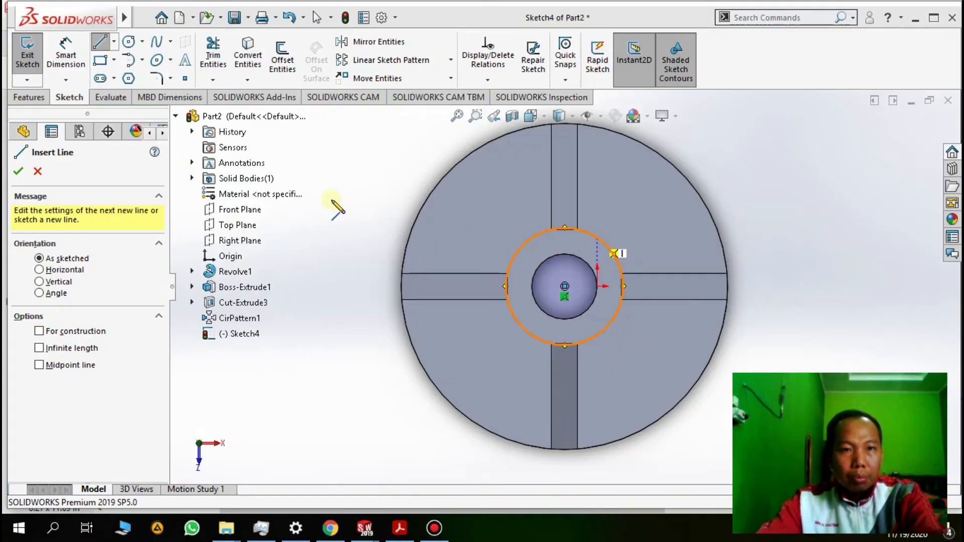
pyautogui.click(565, 286)
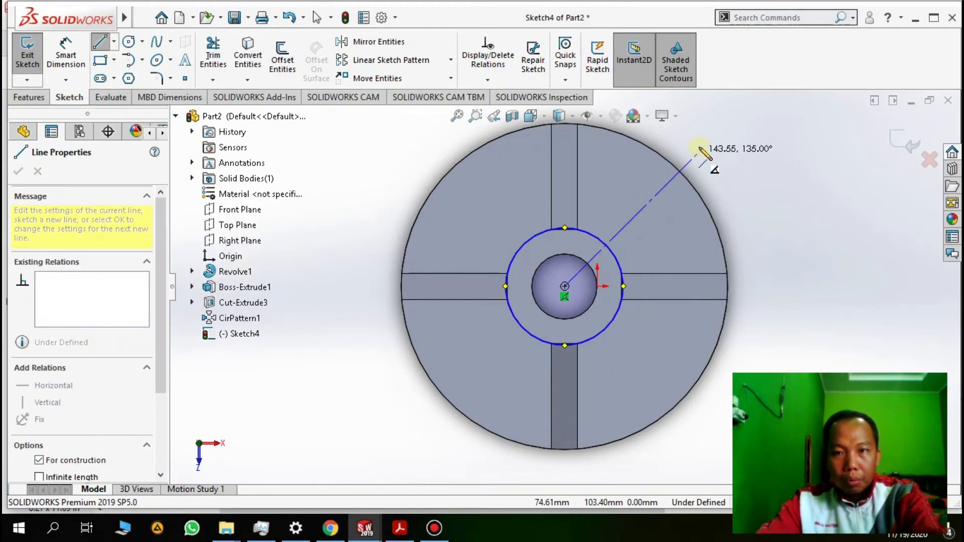
pyautogui.click(718, 133)
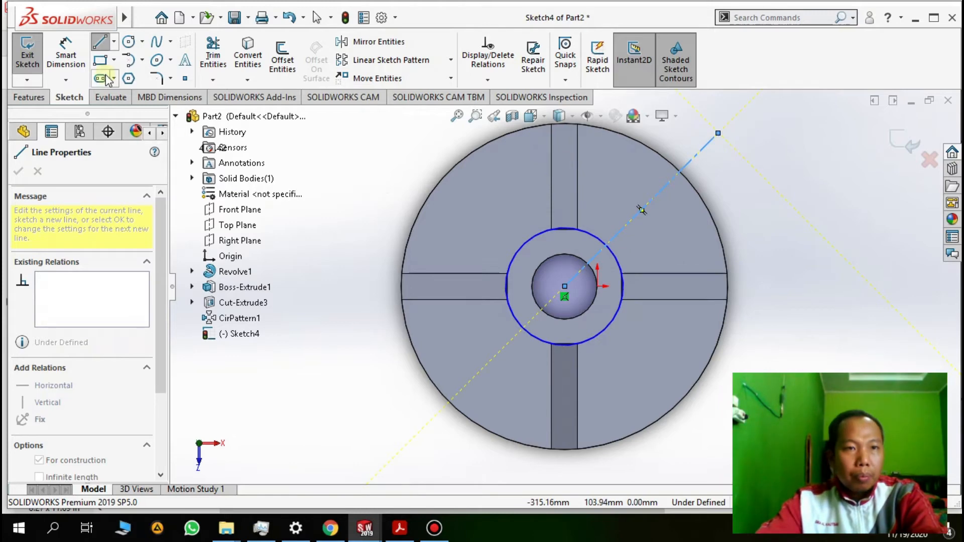
# Sketch a solid line about 111 mm long beside the centerline at 45°, from inside the hub circle past the flange edge.
pyautogui.click(100, 42)
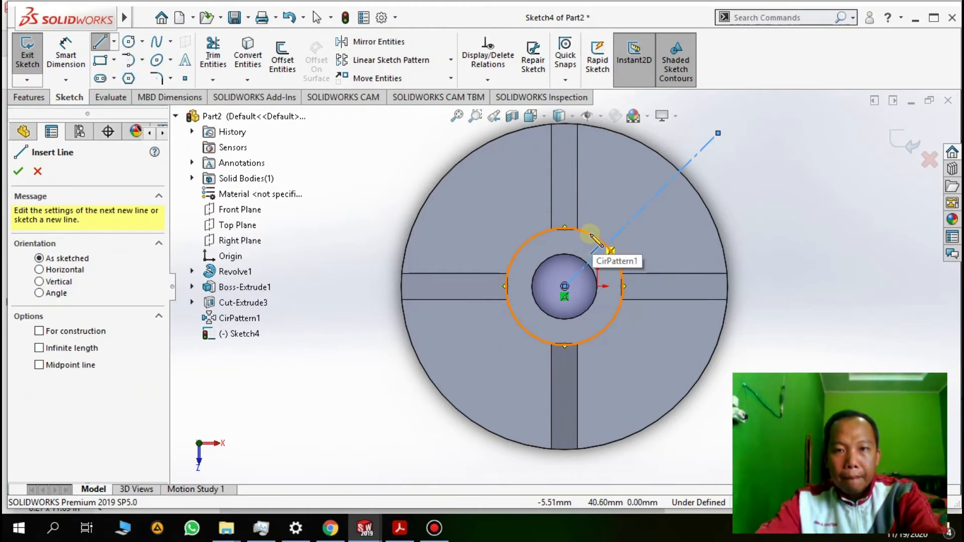
pyautogui.hotkey('alt', 'Tab')
pyautogui.hotkey('alt', 'Tab')
pyautogui.click(589, 236)
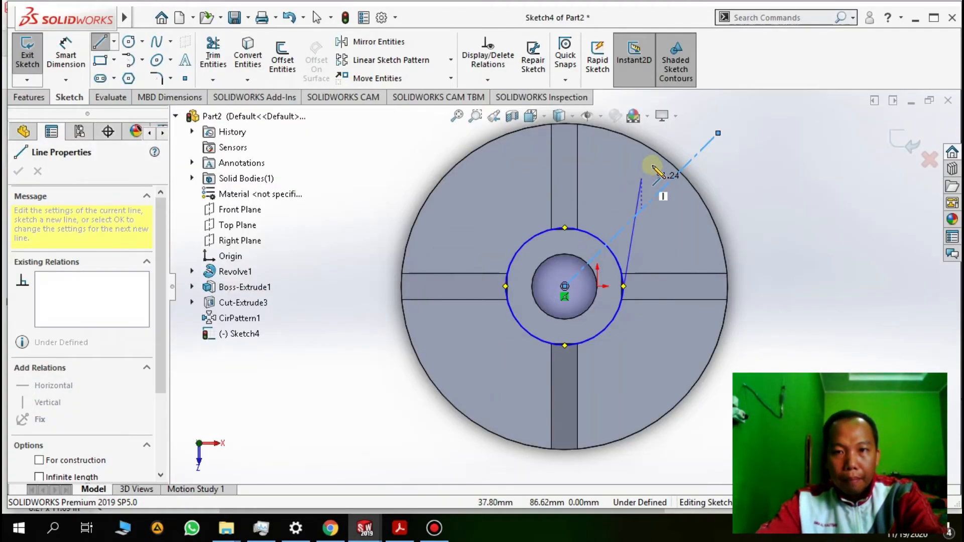
pyautogui.press('Escape')
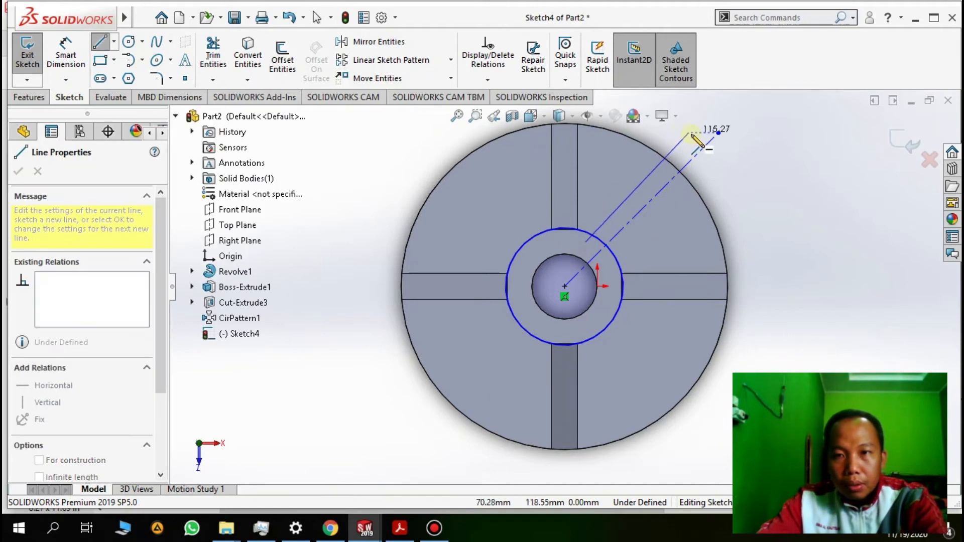
pyautogui.click(688, 140)
pyautogui.press('Escape')
pyautogui.hotkey('alt', 'Tab')
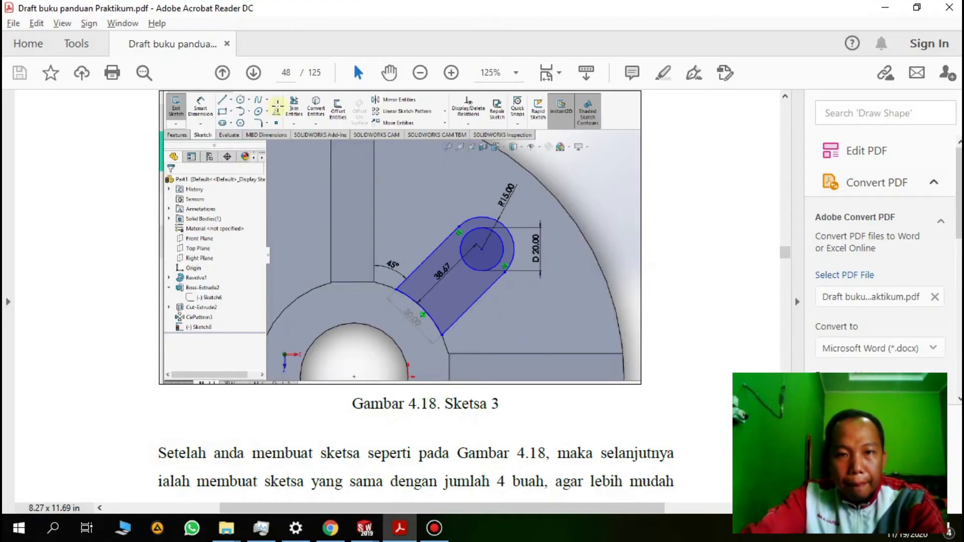
pyautogui.hotkey('alt', 'Tab')
pyautogui.click(65, 55)
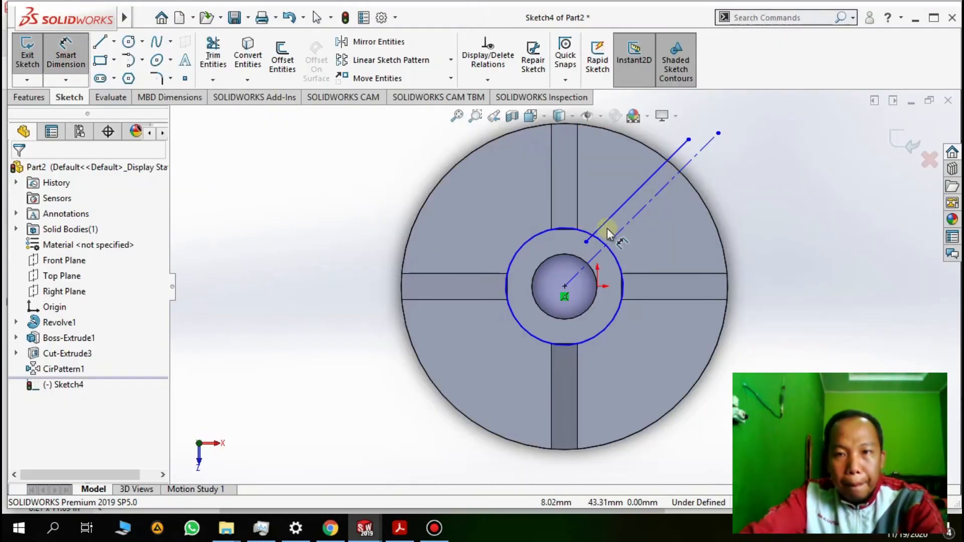
pyautogui.click(618, 232)
pyautogui.click(645, 182)
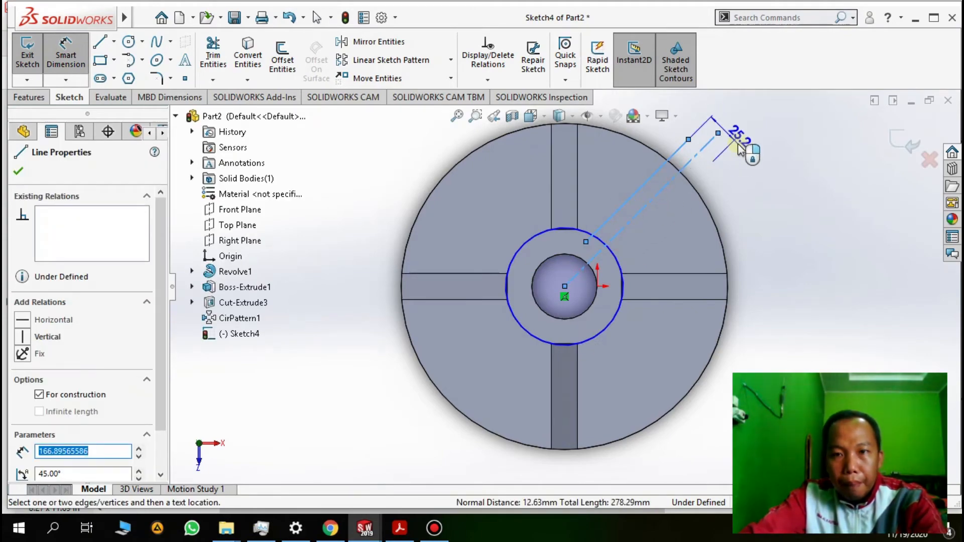
pyautogui.press('Escape')
pyautogui.hotkey('alt', 'Tab')
# Dimension the angle between the solid line and the neighbouring rib's edge as 45°.
pyautogui.click(86, 65)
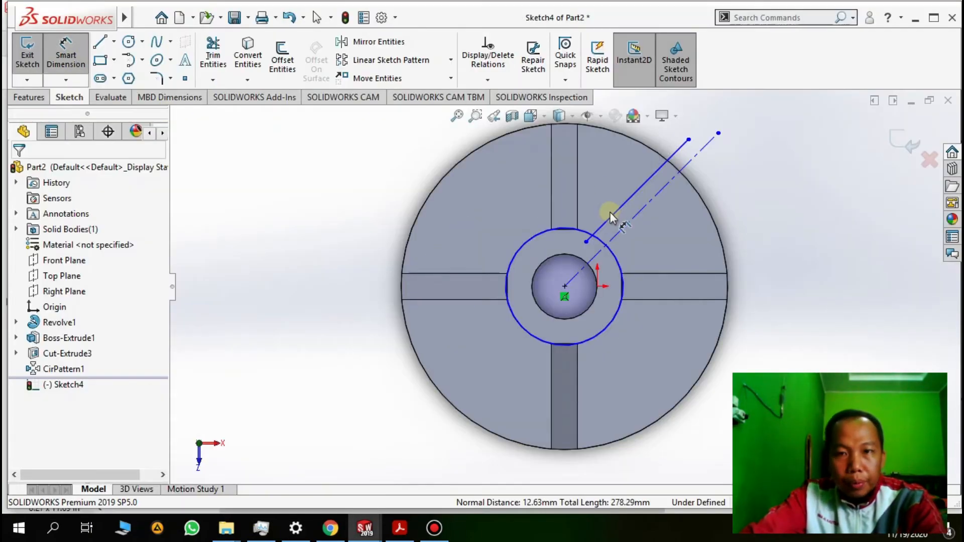
pyautogui.click(616, 213)
pyautogui.click(578, 201)
pyautogui.click(603, 203)
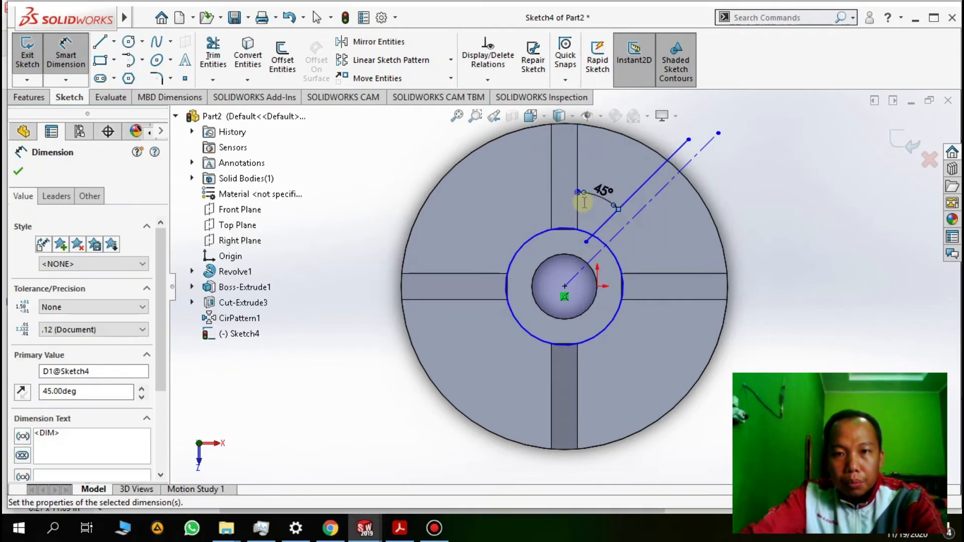
pyautogui.press('Return')
pyautogui.press('Escape')
# Sketch a second solid 45° line on the opposite side of the centerline.
pyautogui.press('l')
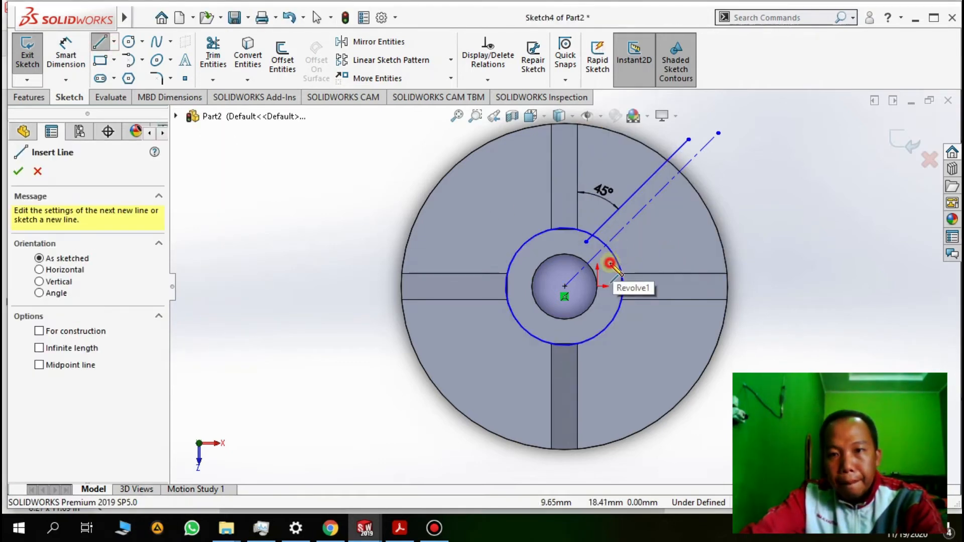
pyautogui.click(609, 262)
pyautogui.click(713, 160)
pyautogui.press('Escape')
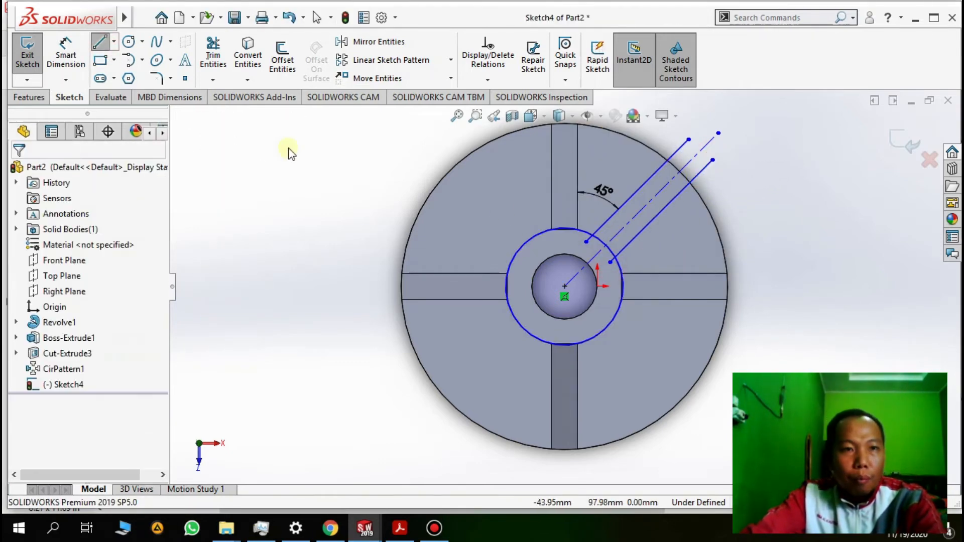
# Try dimensioning the two solid lines 30 mm apart, and undo the dimension and the second line.
pyautogui.press('d')
pyautogui.click(667, 205)
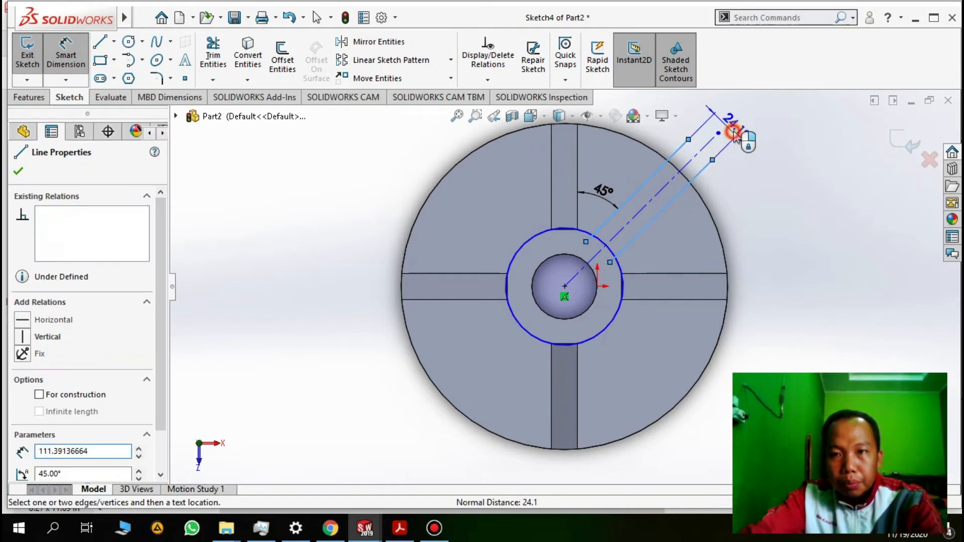
pyautogui.click(732, 133)
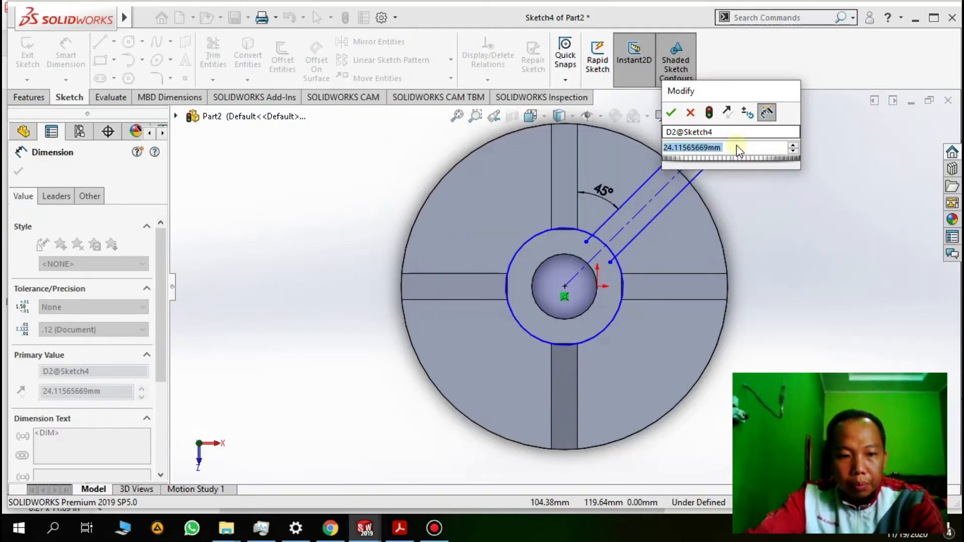
pyautogui.write('30')
pyautogui.press('Return')
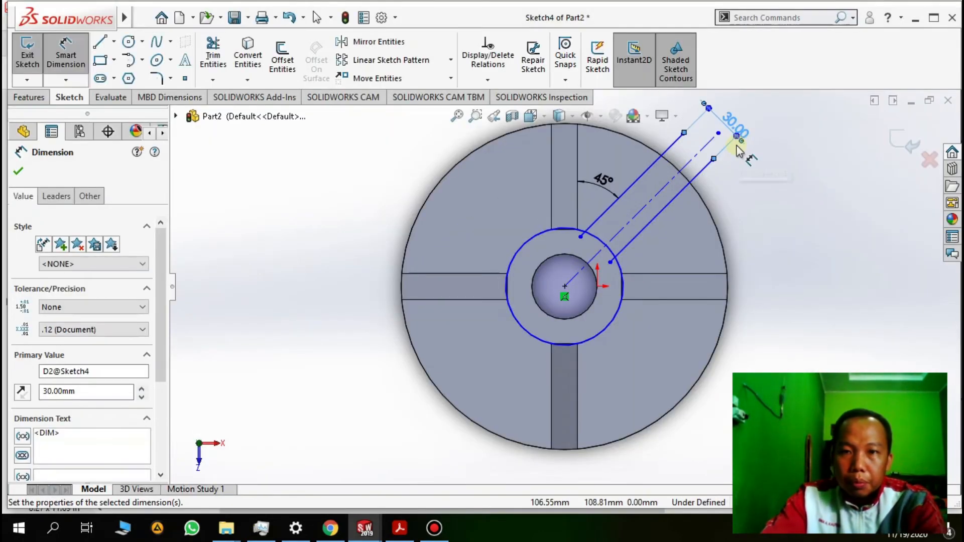
pyautogui.press('Escape')
pyautogui.hotkey('ctrl', 'z')
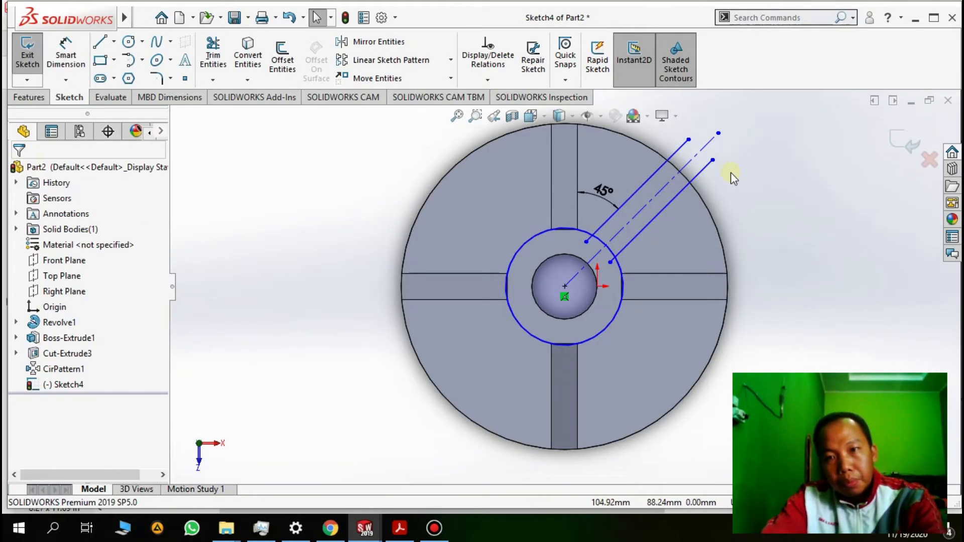
# Dimension the distance between the solid line and the centerline as 15 mm.
pyautogui.press('d')
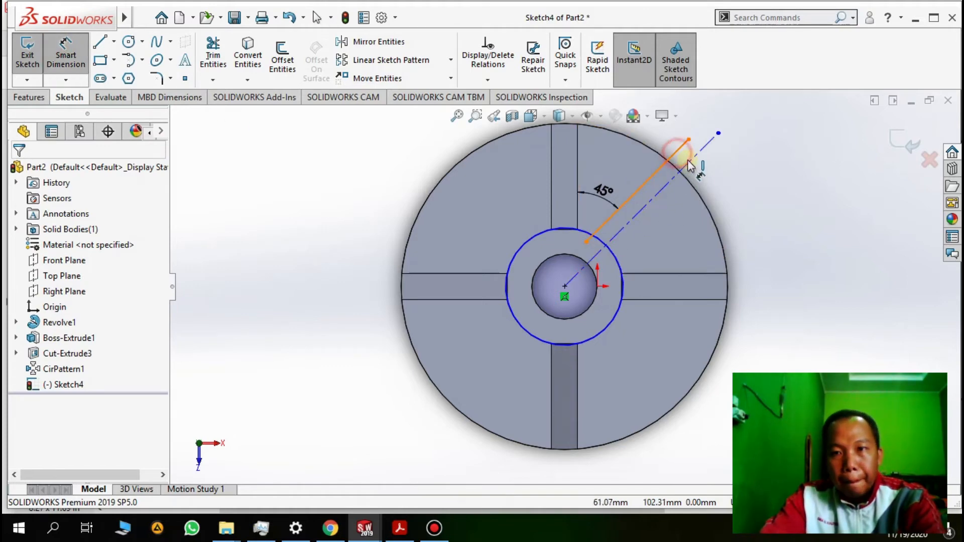
pyautogui.click(702, 148)
pyautogui.click(731, 129)
pyautogui.write('15')
pyautogui.press('Return')
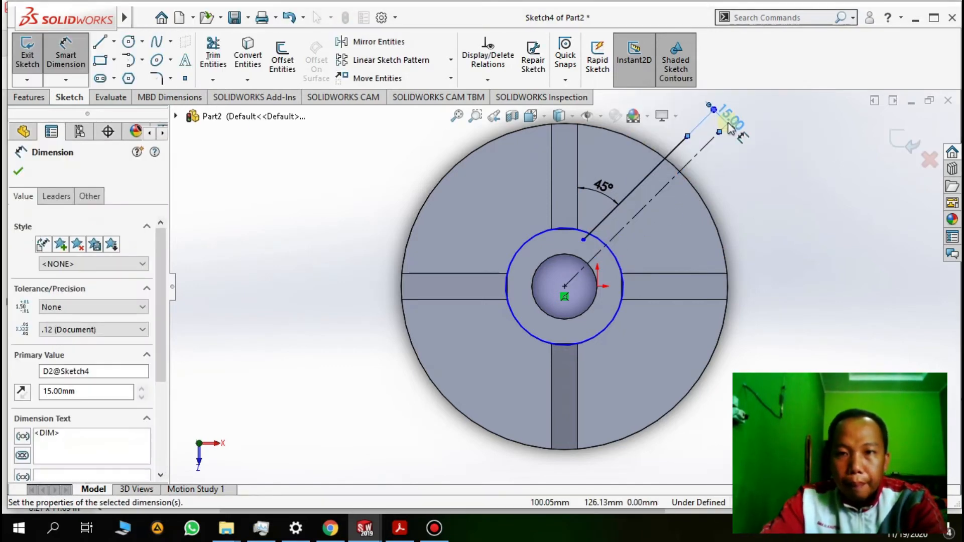
# Try offsetting the solid line 30 mm away from the centerline, and undo the offset.
pyautogui.click(282, 59)
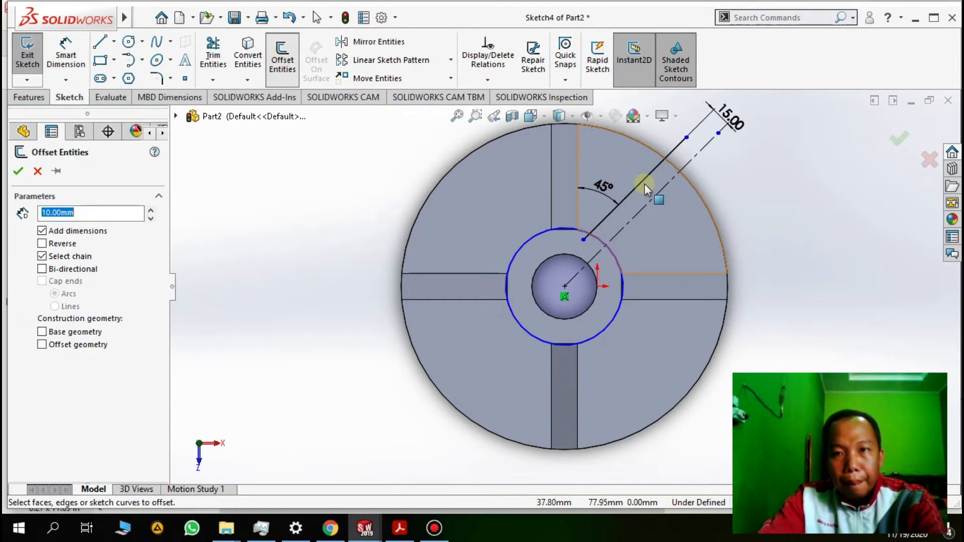
pyautogui.click(259, 232)
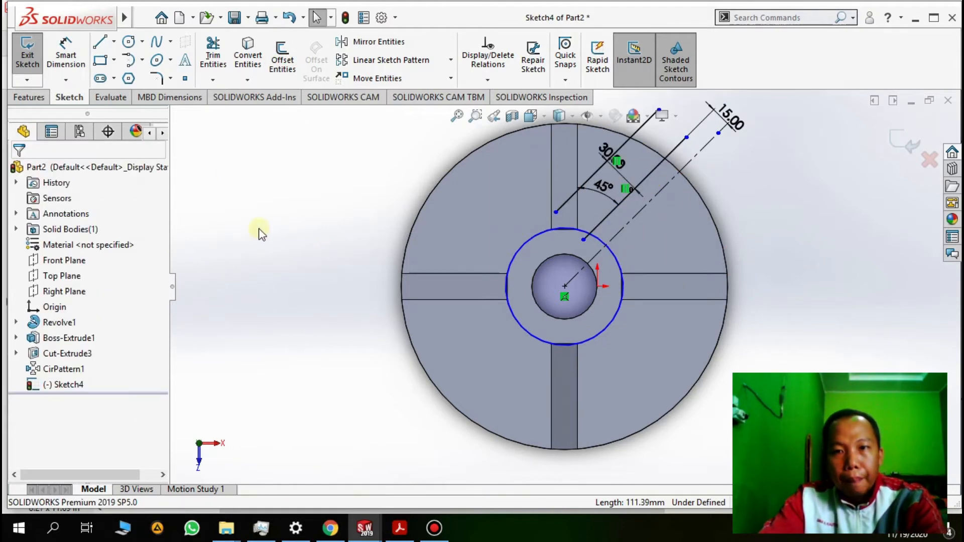
pyautogui.scroll(-3, 327, 331)
pyautogui.scroll(3, 311, 389)
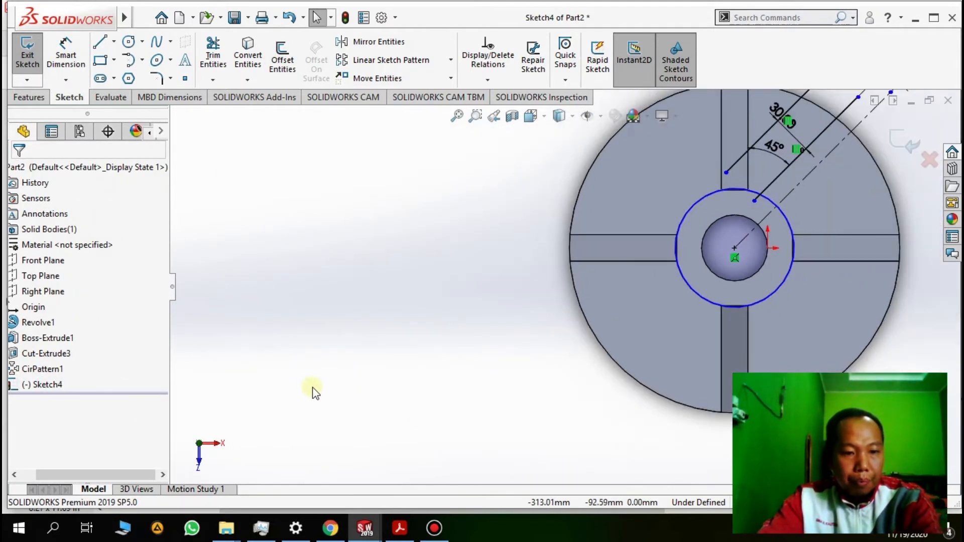
pyautogui.hotkey('ctrl', 'z')
# Offset the solid line 30 mm with the direction reversed, across to the other side of the centerline.
pyautogui.click(282, 61)
pyautogui.click(58, 244)
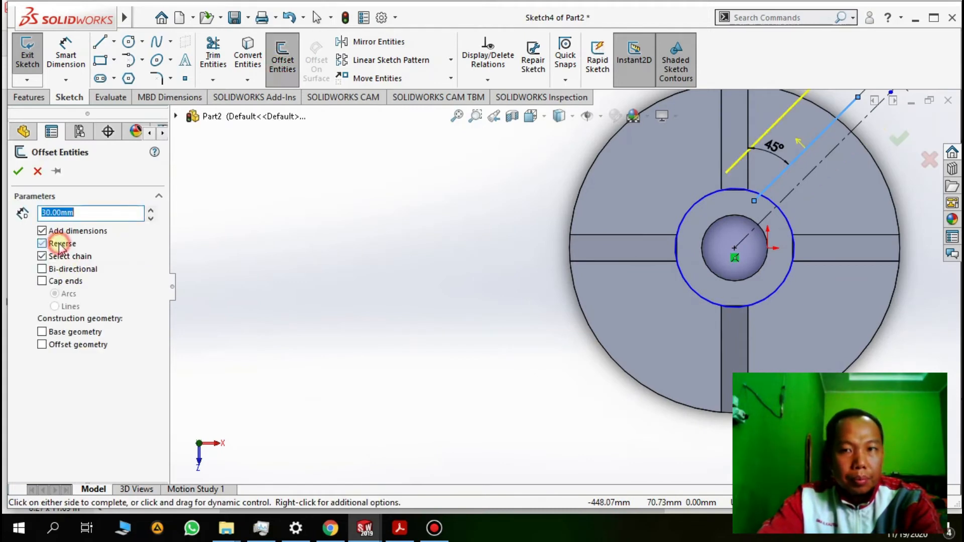
pyautogui.click(18, 171)
pyautogui.scroll(2, 718, 255)
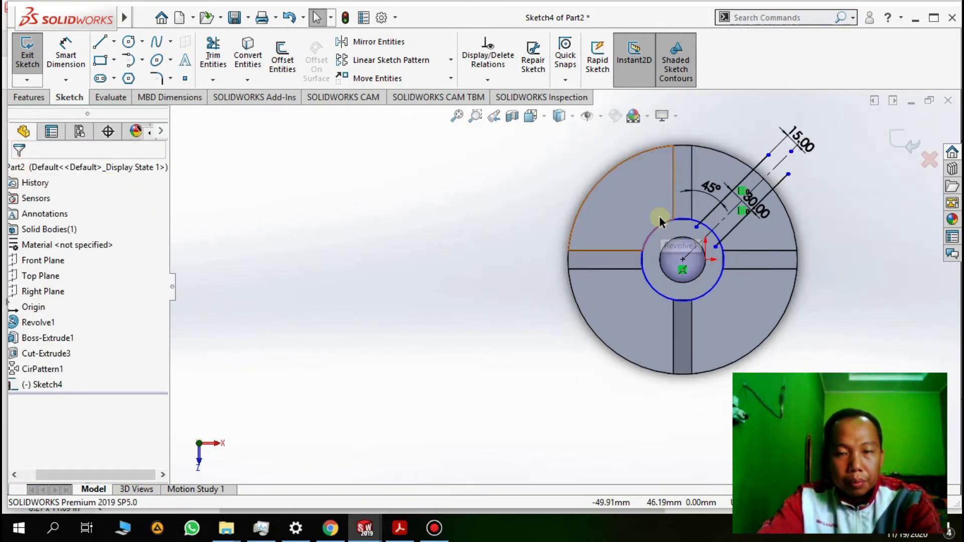
# Check the guide's slot figure and draw a circle about 31 mm in diameter centred on the centerline between the parallel lines.
pyautogui.hotkey('alt', 'Tab')
pyautogui.hotkey('alt', 'Tab')
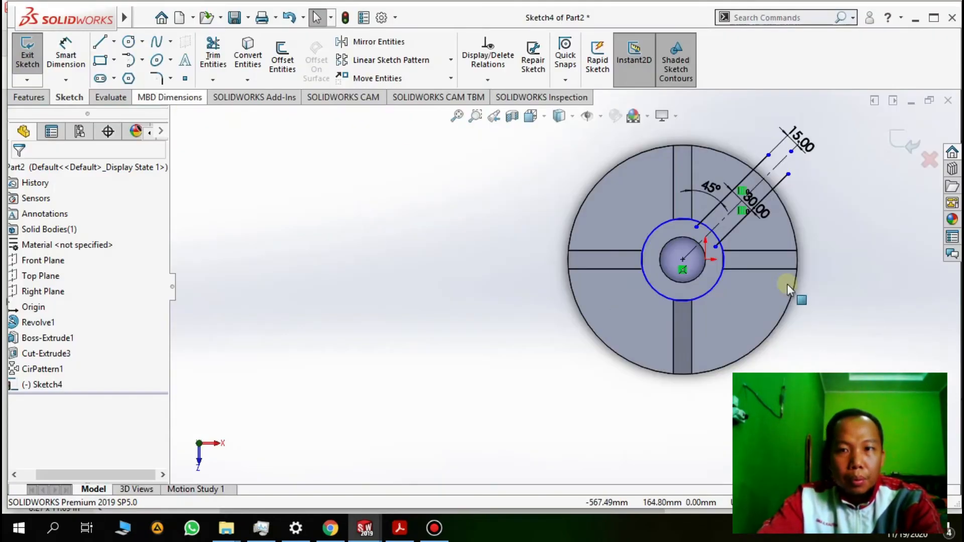
pyautogui.scroll(-5, 617, 228)
pyautogui.click(128, 43)
pyautogui.click(547, 224)
pyautogui.hotkey('alt', 'Tab')
pyautogui.hotkey('alt', 'Tab')
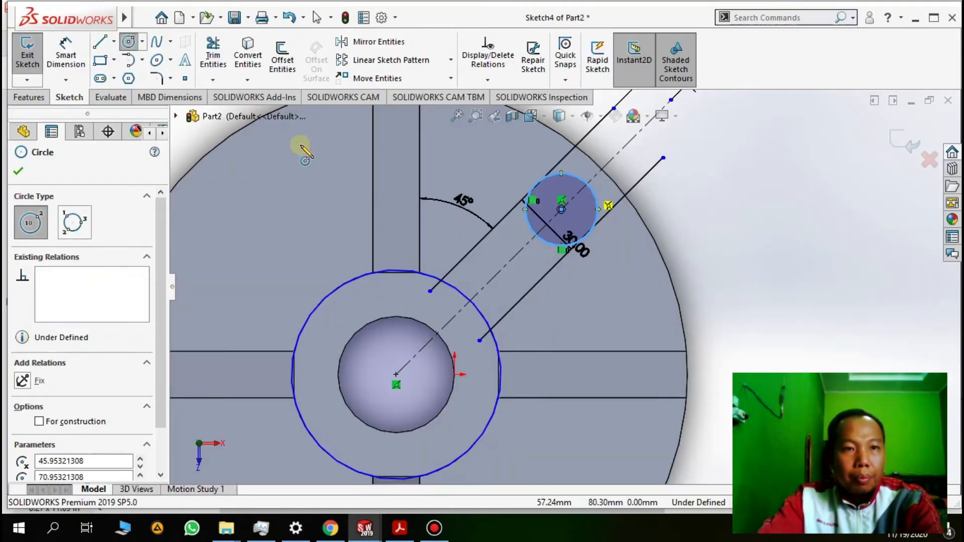
# Dimension the new circle's diameter as 20 mm, following the guide.
pyautogui.click(70, 49)
pyautogui.click(596, 194)
pyautogui.click(742, 197)
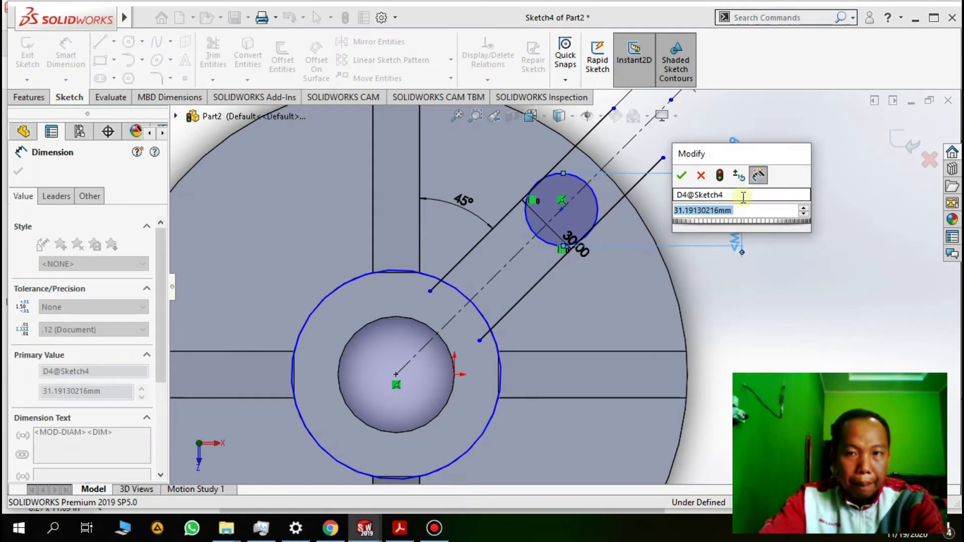
pyautogui.hotkey('alt', 'Tab')
pyautogui.hotkey('alt', 'Tab')
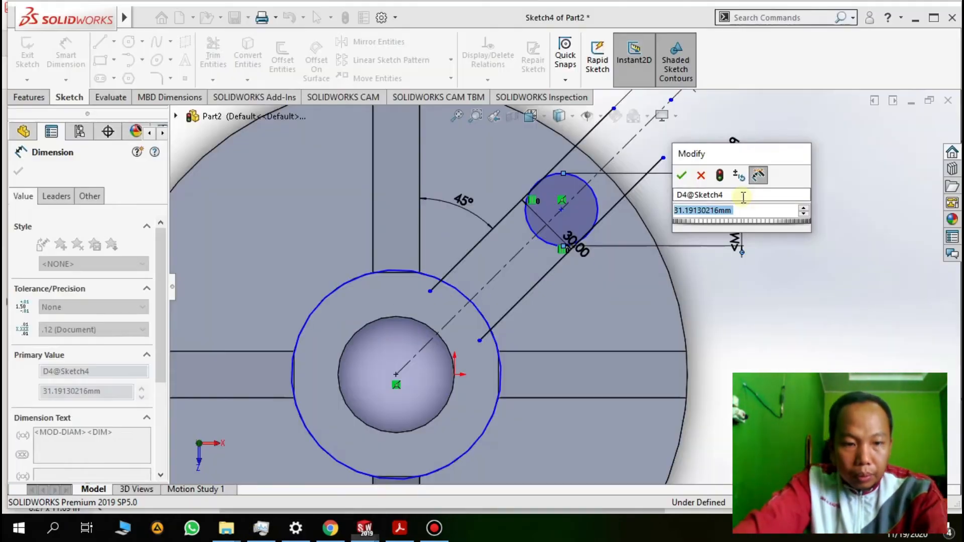
pyautogui.write('20')
pyautogui.press('Return')
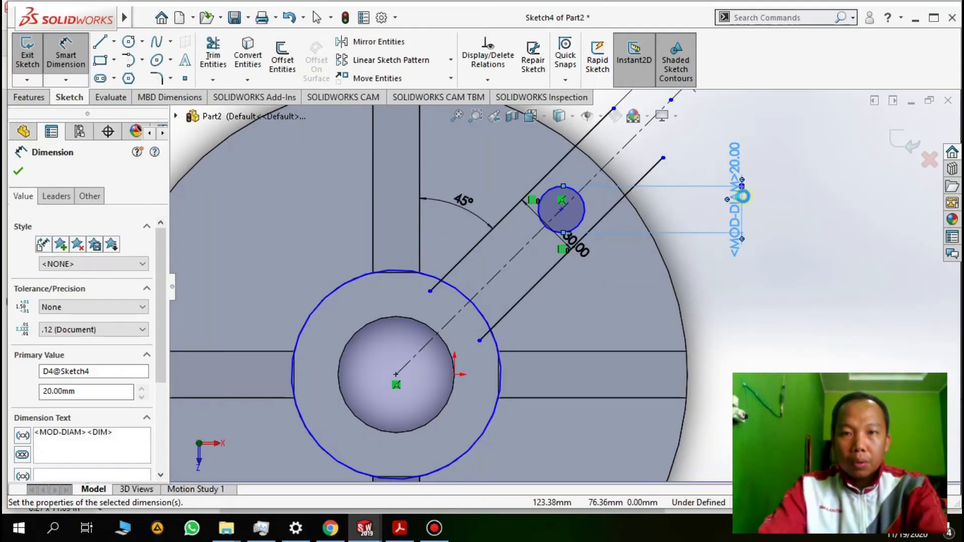
# Draw a larger circle concentric with the 20 mm circle and compare it with the guide's figure.
pyautogui.click(122, 40)
pyautogui.click(561, 209)
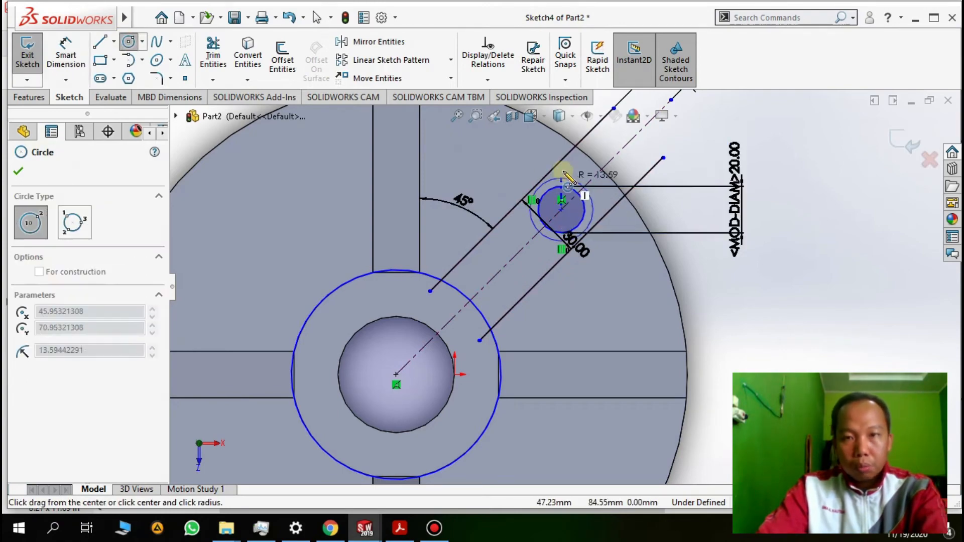
pyautogui.click(565, 177)
pyautogui.hotkey('alt', 'Tab')
pyautogui.hotkey('alt', 'Tab')
# Dimension the larger concentric circle's diameter as 30 mm.
pyautogui.click(66, 54)
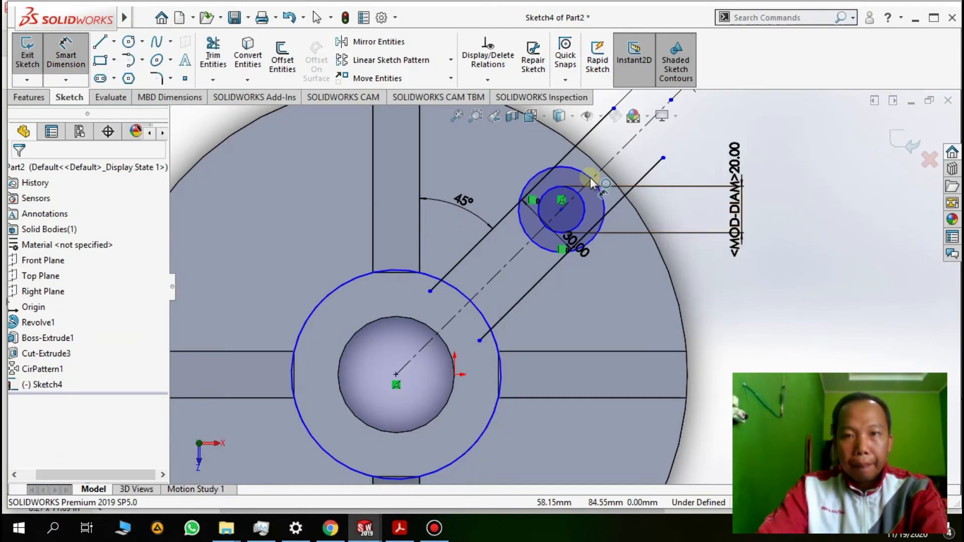
pyautogui.click(595, 184)
pyautogui.click(702, 130)
pyautogui.write('30')
pyautogui.press('Return')
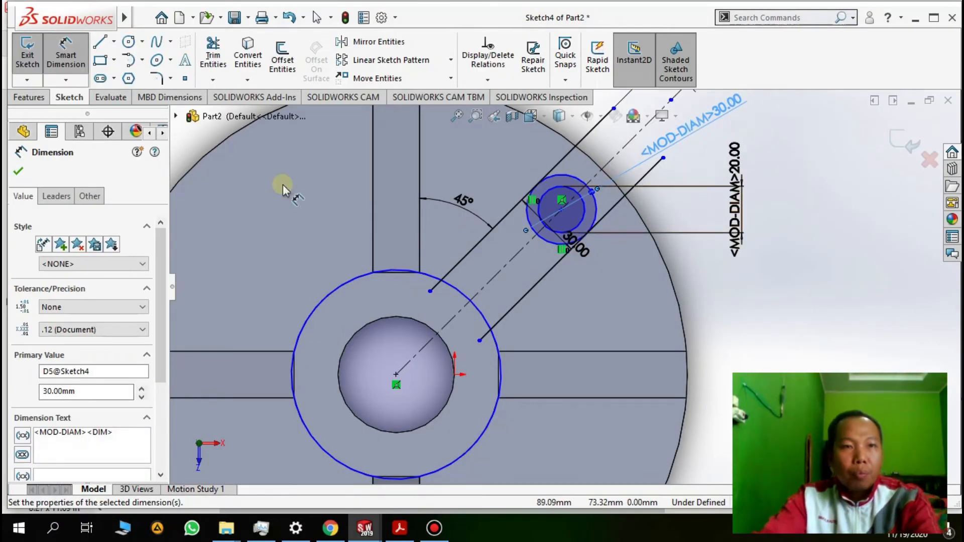
# Trim both parallel lines beyond the 30 mm circle and remove that circle's arc lying inside the slot.
pyautogui.click(28, 97)
pyautogui.click(69, 96)
pyautogui.click(213, 55)
pyautogui.click(577, 148)
pyautogui.click(617, 204)
pyautogui.scroll(-3, 538, 226)
pyautogui.click(518, 239)
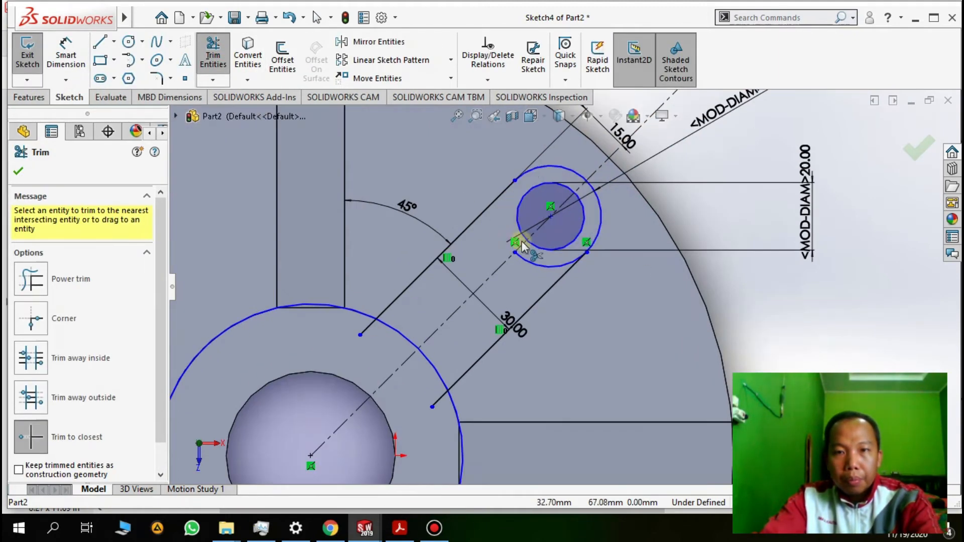
# Trim the parallel lines' ends inside the hub circle and the hub circle's excess arc, leaving a closed slot profile.
pyautogui.click(370, 331)
pyautogui.click(439, 400)
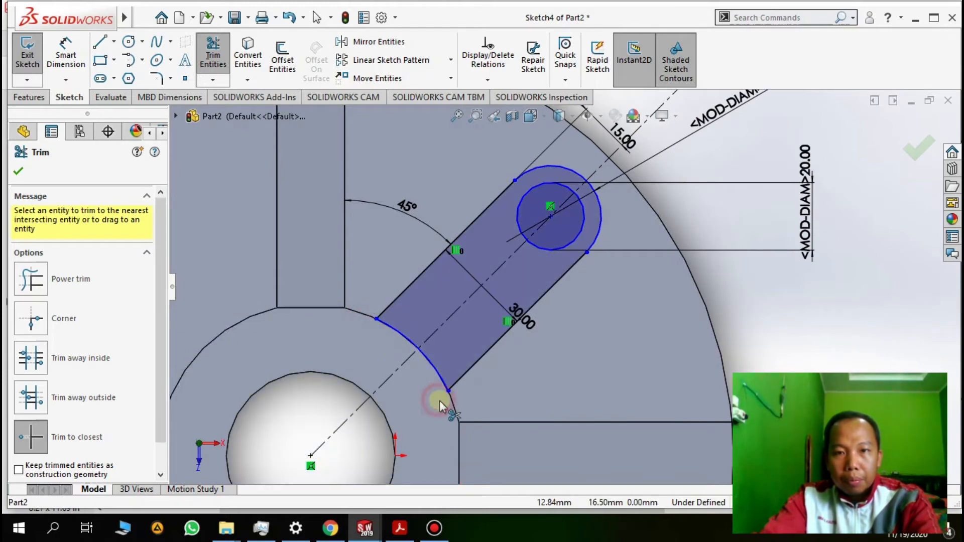
pyautogui.scroll(4, 680, 290)
pyautogui.press('Escape')
pyautogui.moveTo(441, 352); pyautogui.dragTo(490, 395, button='middle')
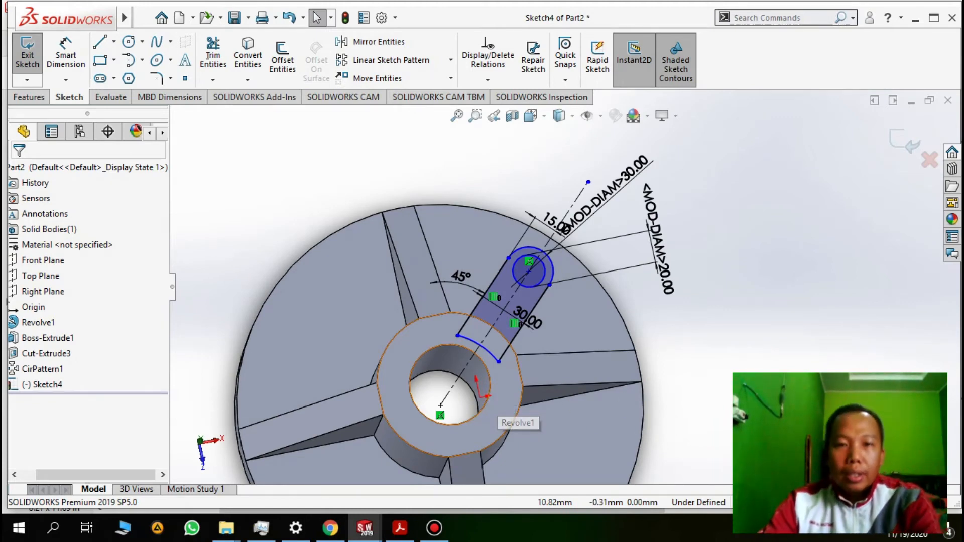
# Read the guide's instructions and figures for circularly patterning sketch 3, including the axis, instance count and entities.
pyautogui.hotkey('alt', 'Tab')
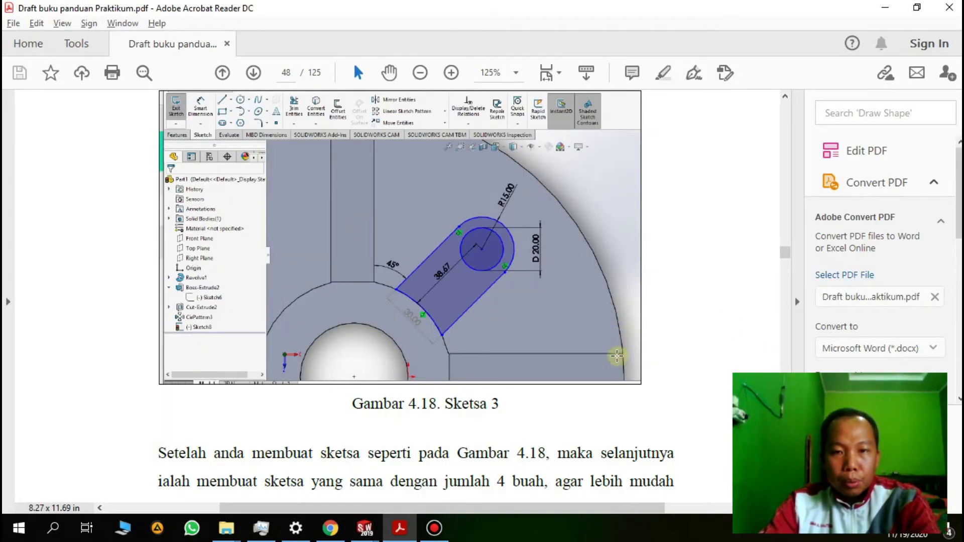
pyautogui.scroll(-15, 617, 355)
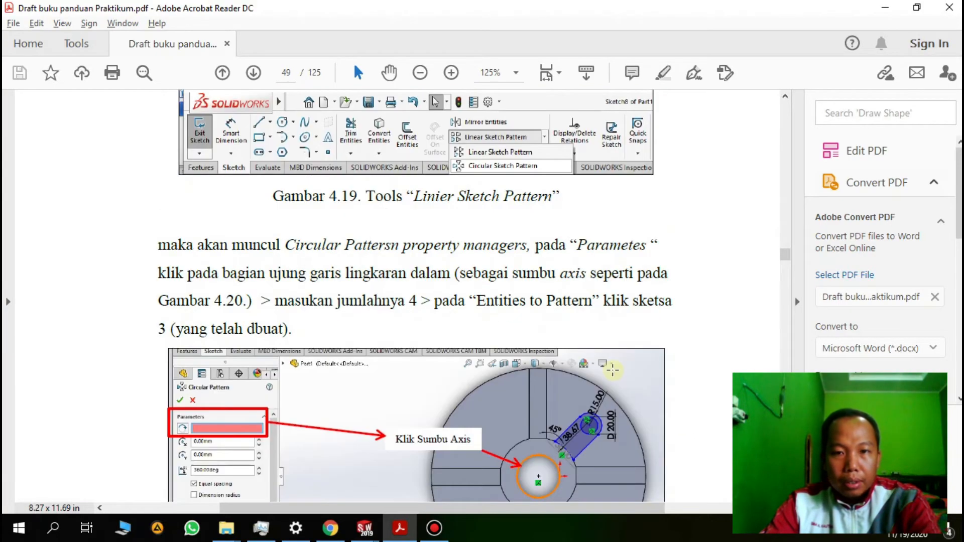
pyautogui.scroll(-5, 612, 371)
pyautogui.scroll(-20, 613, 371)
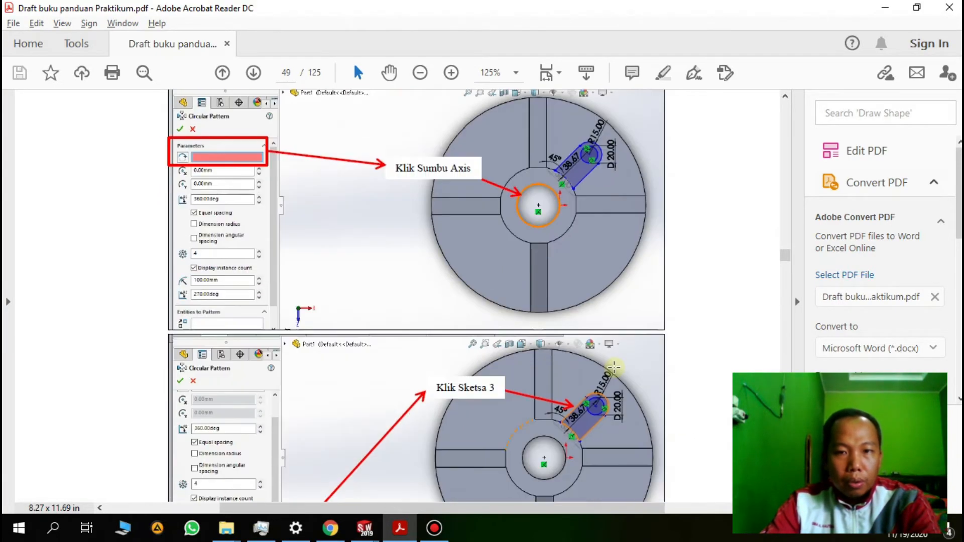
pyautogui.scroll(-5, 614, 370)
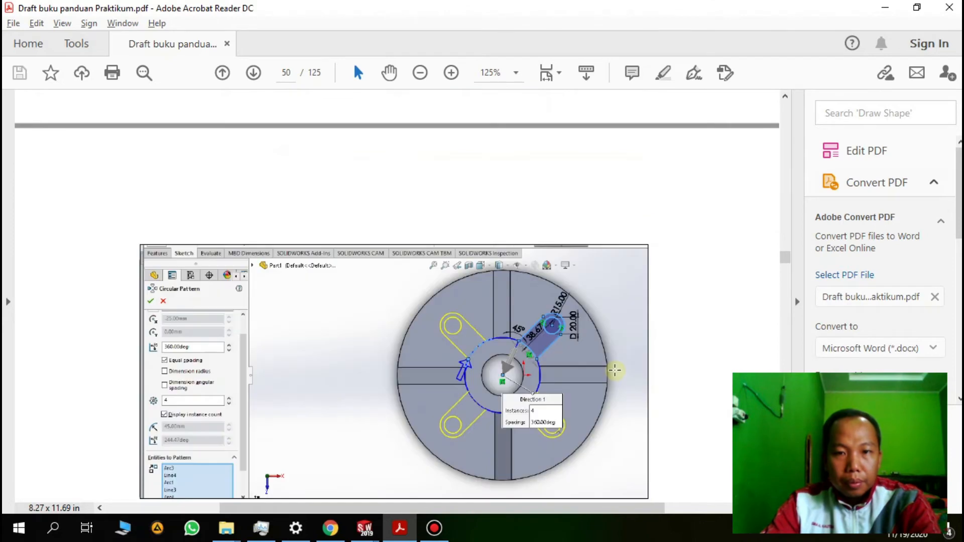
pyautogui.scroll(4, 615, 370)
pyautogui.hotkey('alt', 'Tab')
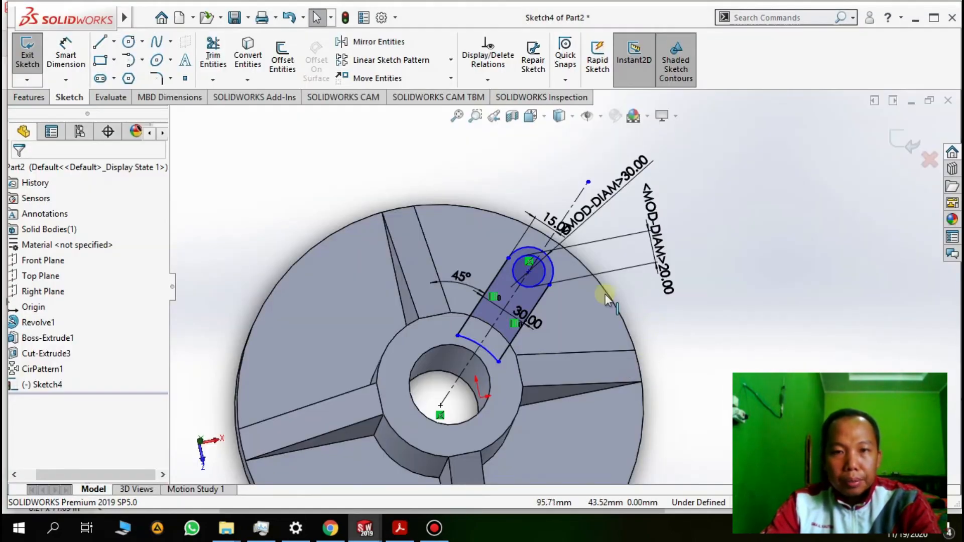
# Start a circular sketch pattern with the hub bore's circular edge as its centre.
pyautogui.moveTo(605, 306); pyautogui.dragTo(584, 321, button='middle')
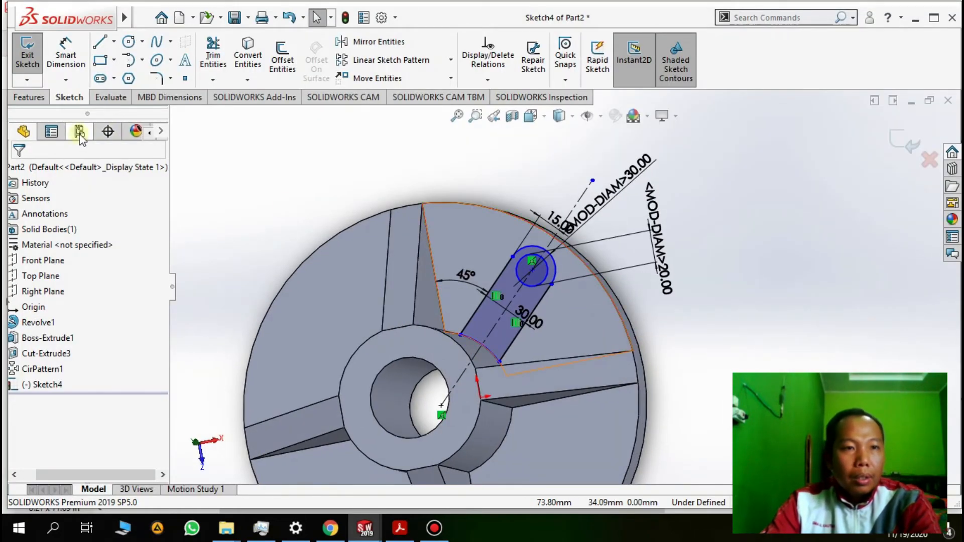
pyautogui.click(451, 61)
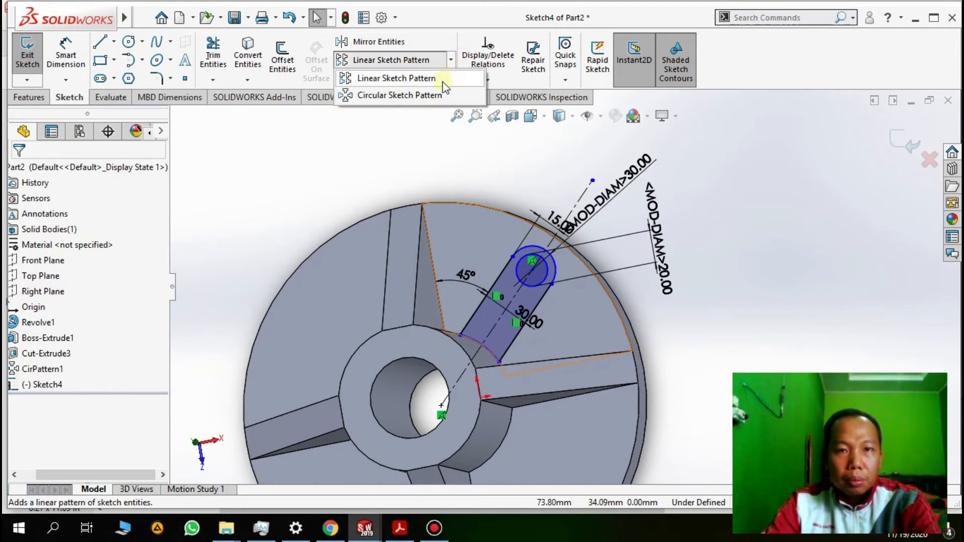
pyautogui.click(437, 95)
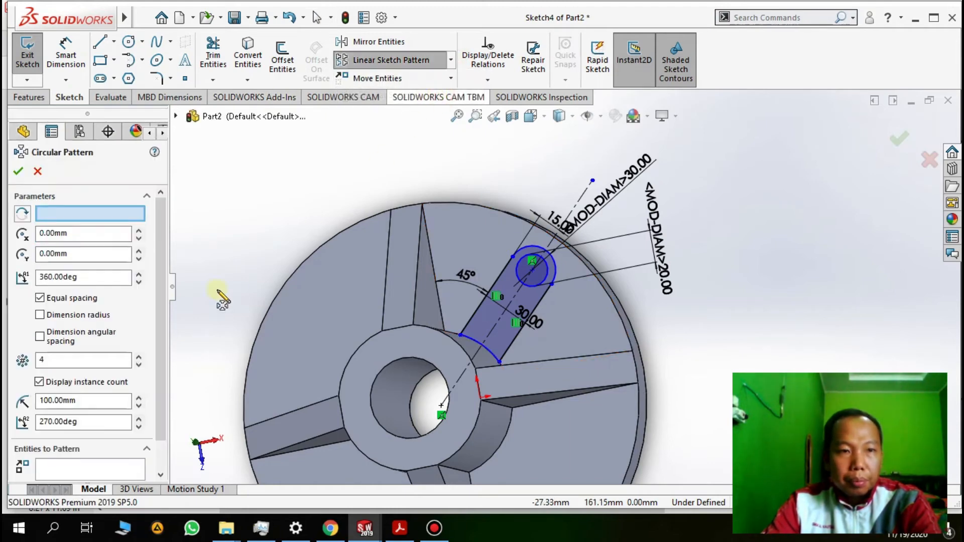
pyautogui.moveTo(546, 380)
pyautogui.mouseDown(button='middle')
pyautogui.moveTo(555, 388)
pyautogui.moveTo(519, 391)
pyautogui.mouseUp(button='middle')
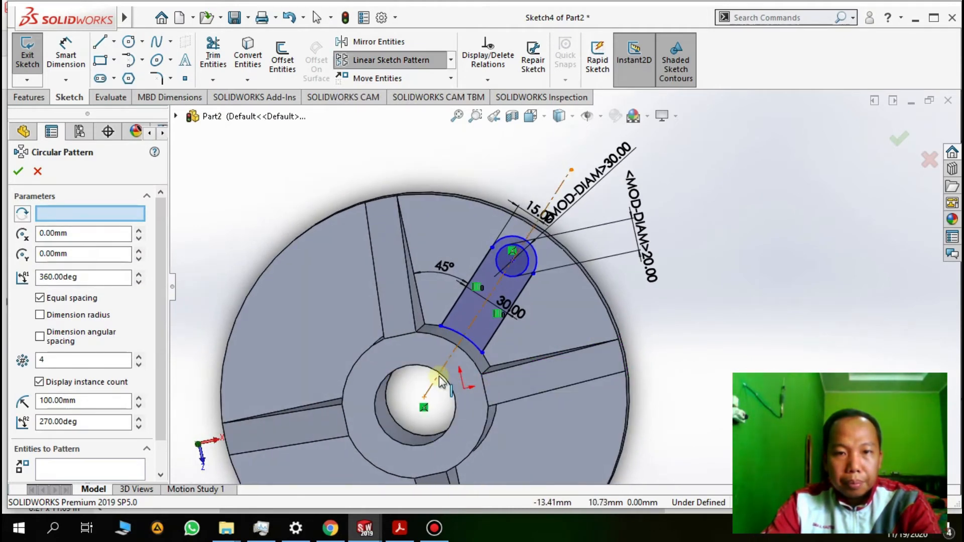
pyautogui.click(421, 370)
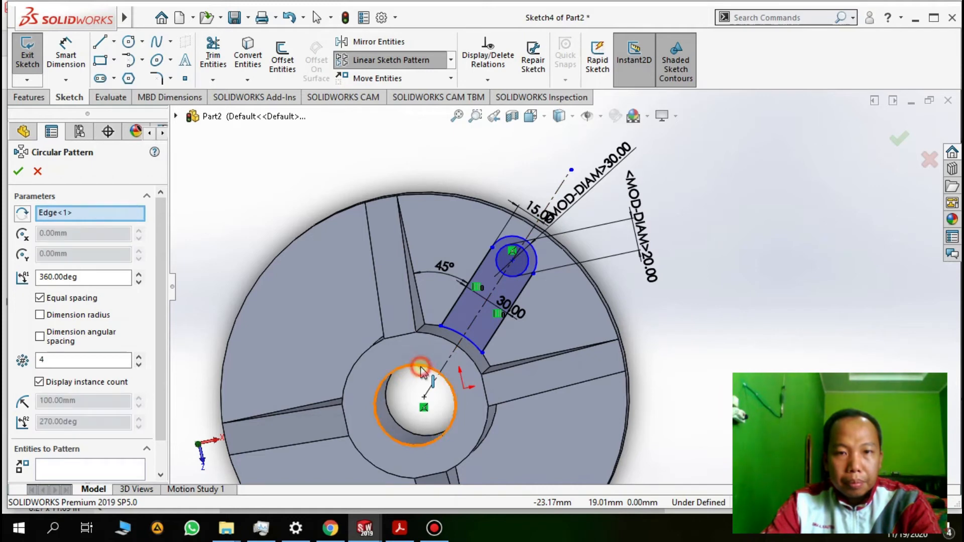
# Select the slot's two side lines, outer arc, inner arc and hole circle as the entities to pattern.
pyautogui.scroll(-2, 161, 281)
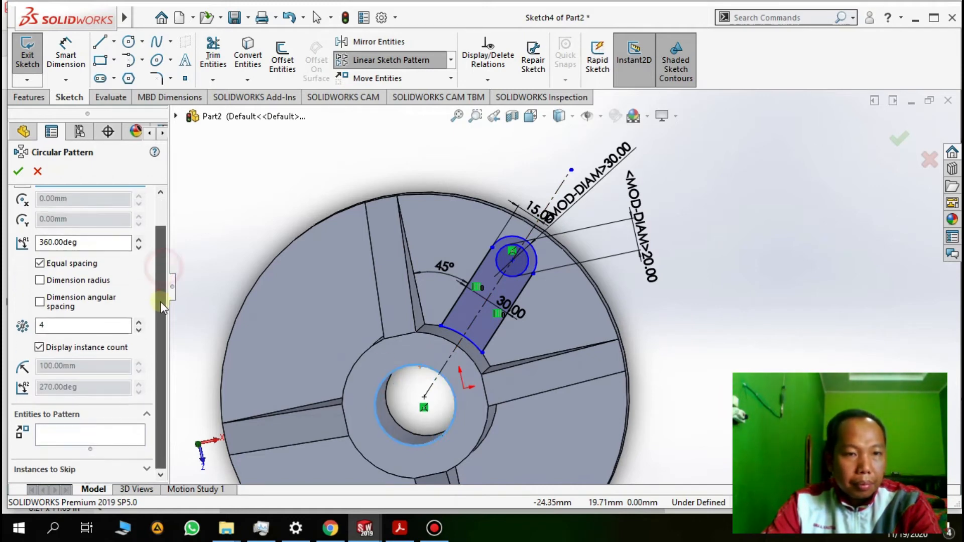
pyautogui.click(103, 435)
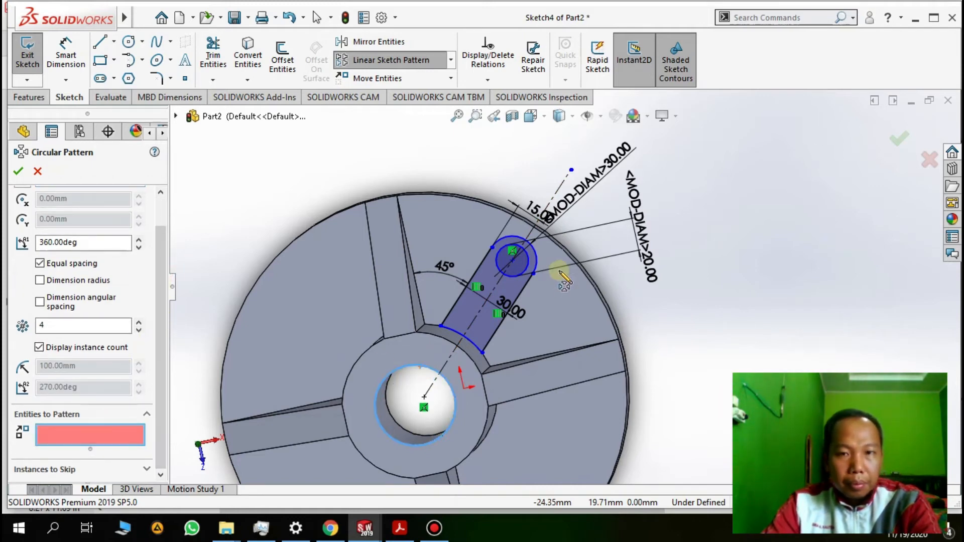
pyautogui.click(514, 298)
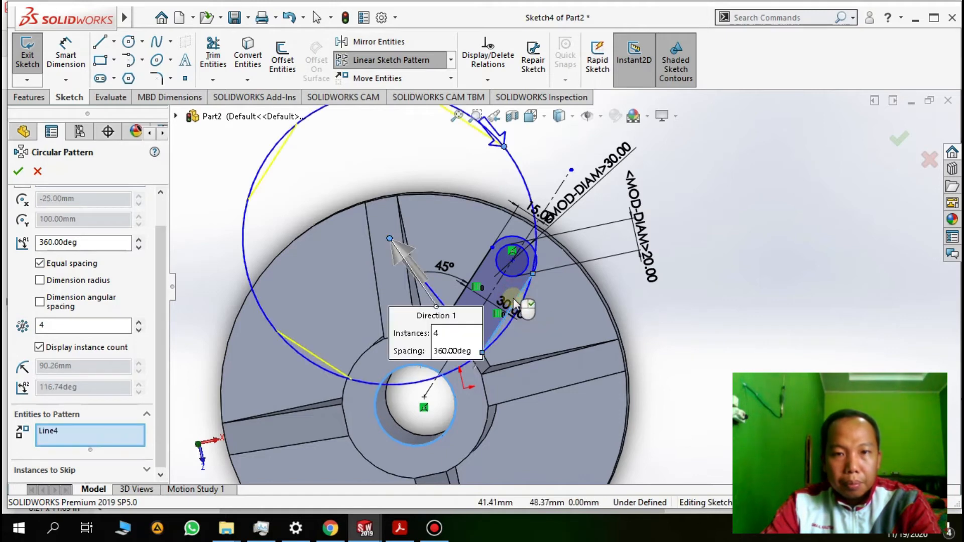
pyautogui.click(475, 282)
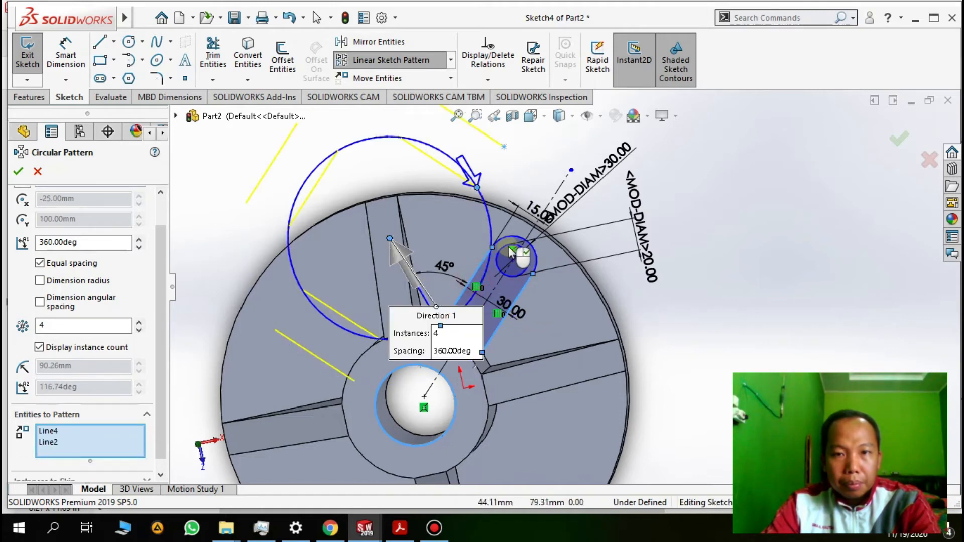
pyautogui.click(514, 244)
pyautogui.click(510, 300)
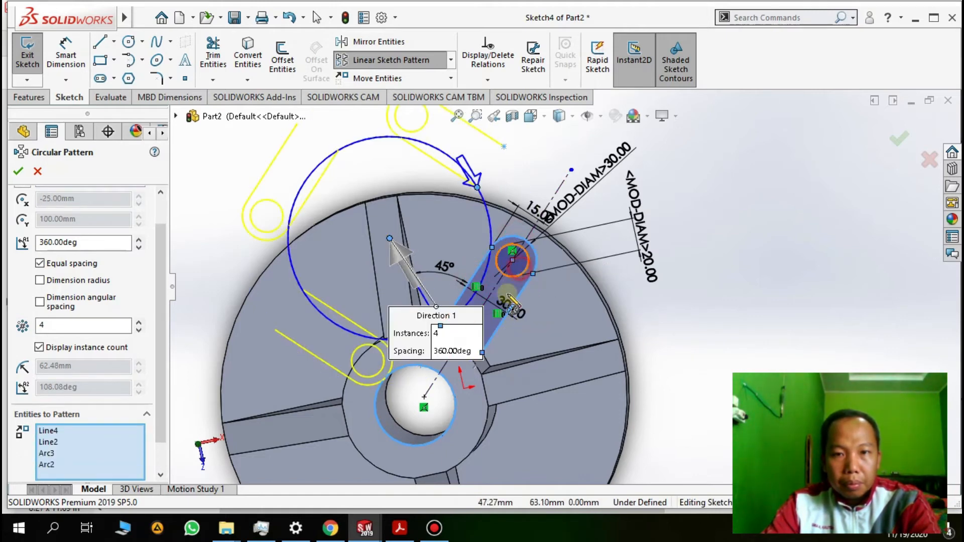
pyautogui.scroll(2, 497, 334)
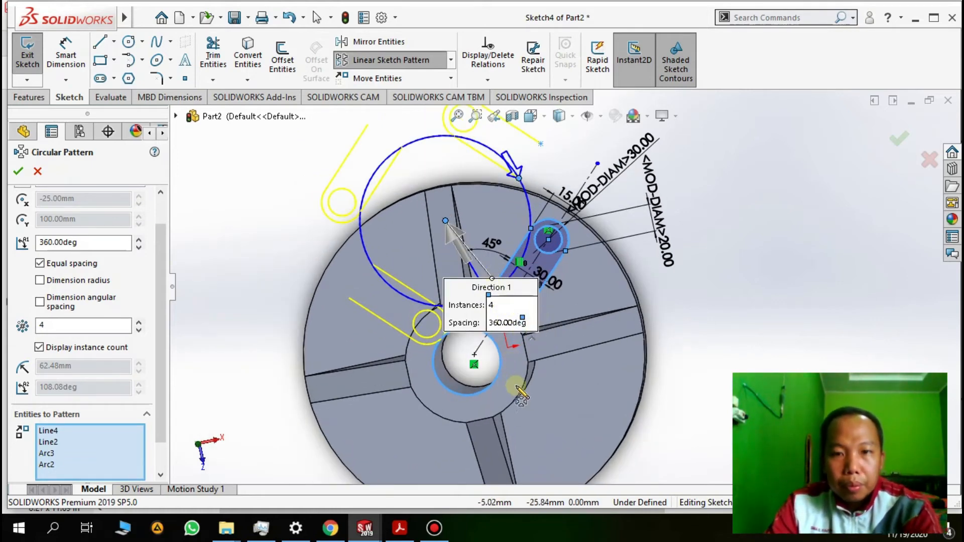
pyautogui.click(521, 392)
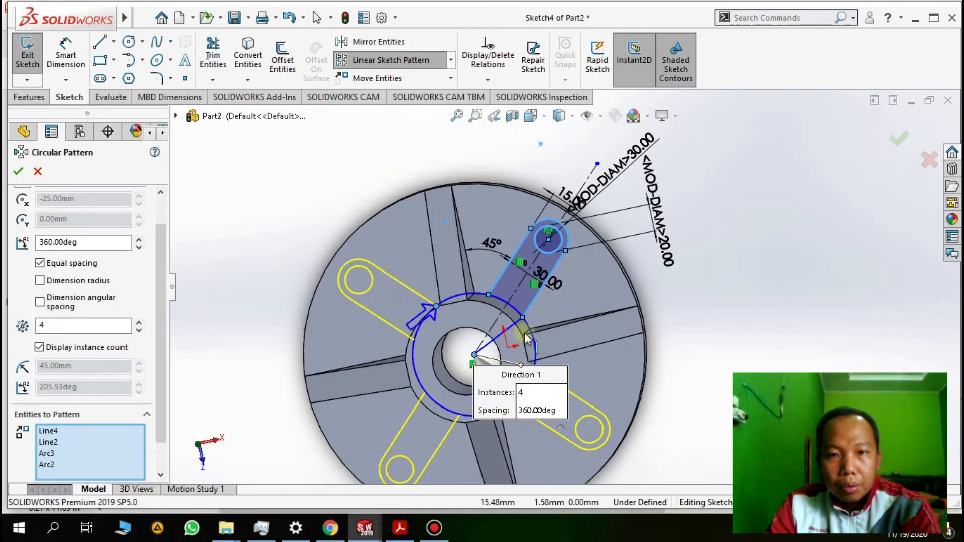
pyautogui.click(508, 303)
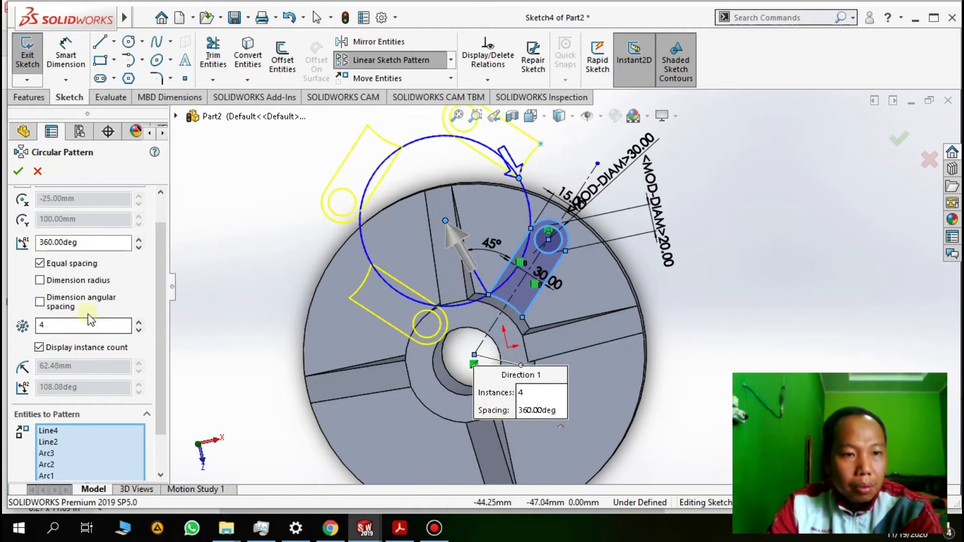
# Re-centre the pattern on the hub's circular base edge and create four equally spaced slot profiles over 360°.
pyautogui.scroll(2, 94, 330)
pyautogui.click(49, 213)
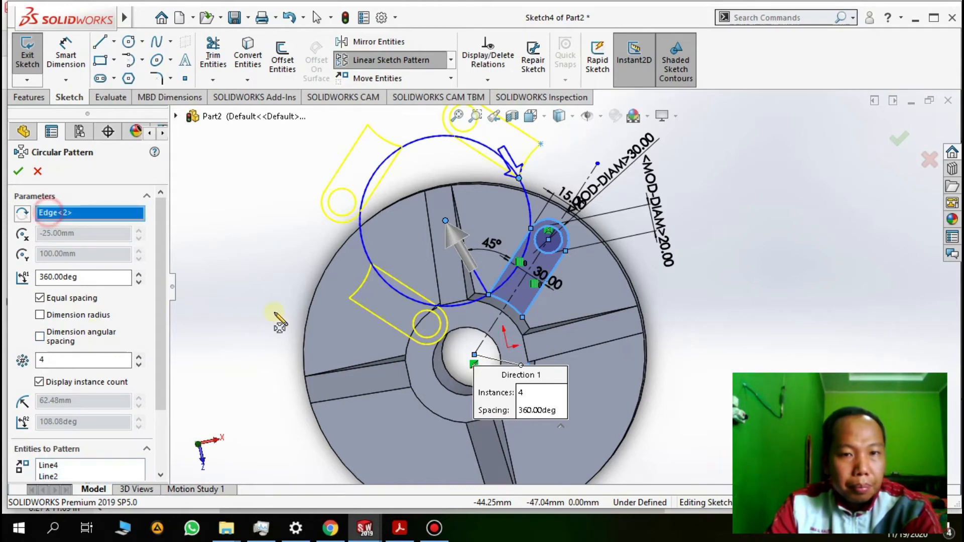
pyautogui.click(440, 418)
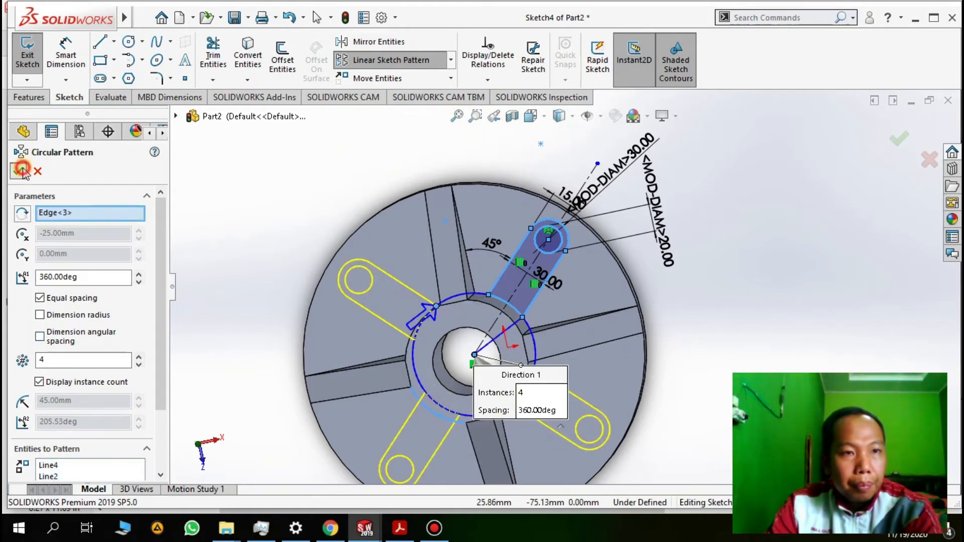
pyautogui.click(23, 171)
pyautogui.moveTo(546, 464)
pyautogui.mouseDown(button='middle')
pyautogui.moveTo(511, 376)
pyautogui.moveTo(412, 345)
pyautogui.moveTo(529, 460)
pyautogui.mouseUp(button='middle')
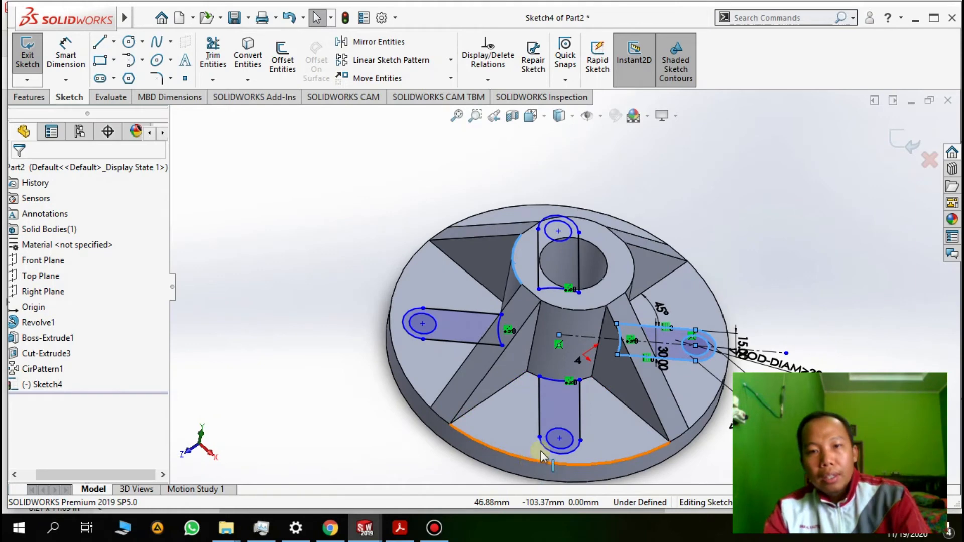
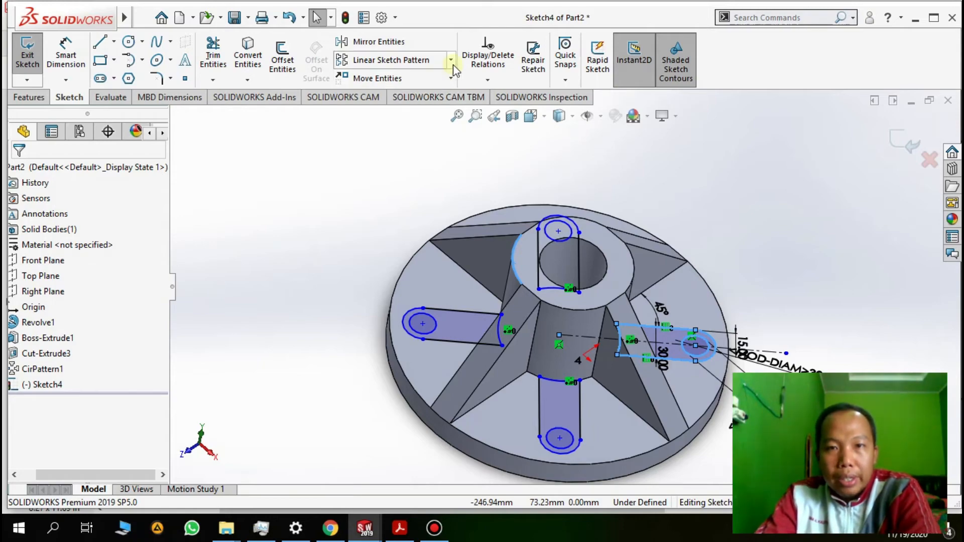
# Extrude the four slot profiles as a blind boss with the guide's depth of 20 mm.
pyautogui.moveTo(606, 363)
pyautogui.mouseDown(button='middle')
pyautogui.moveTo(618, 391)
pyautogui.moveTo(607, 415)
pyautogui.moveTo(640, 379)
pyautogui.moveTo(597, 406)
pyautogui.moveTo(563, 386)
pyautogui.mouseUp(button='middle')
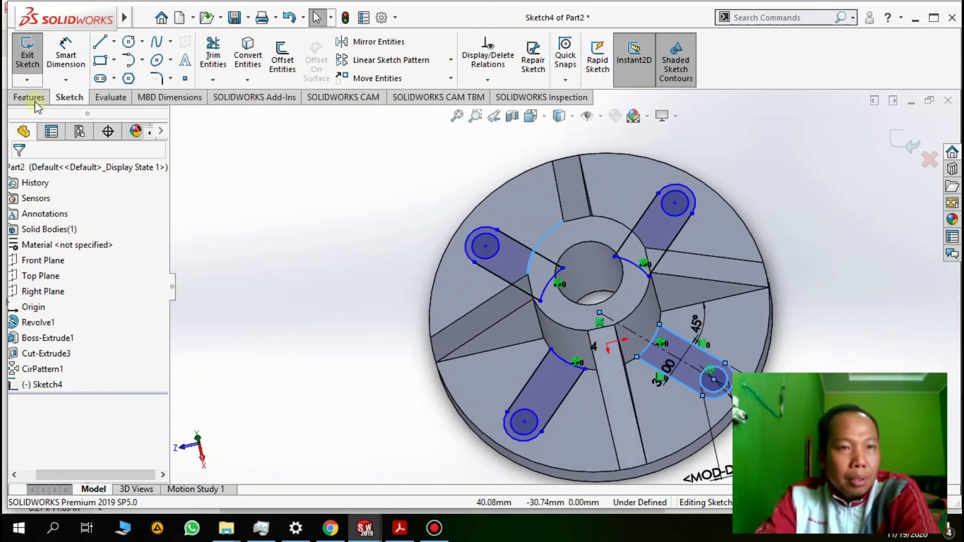
pyautogui.click(31, 97)
pyautogui.click(36, 68)
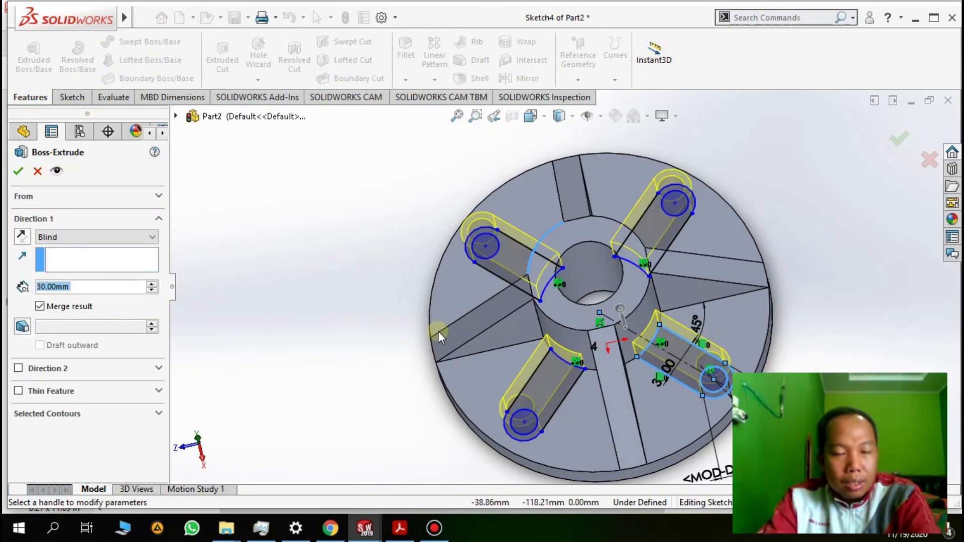
pyautogui.hotkey('alt', 'Tab')
pyautogui.scroll(-10, 517, 341)
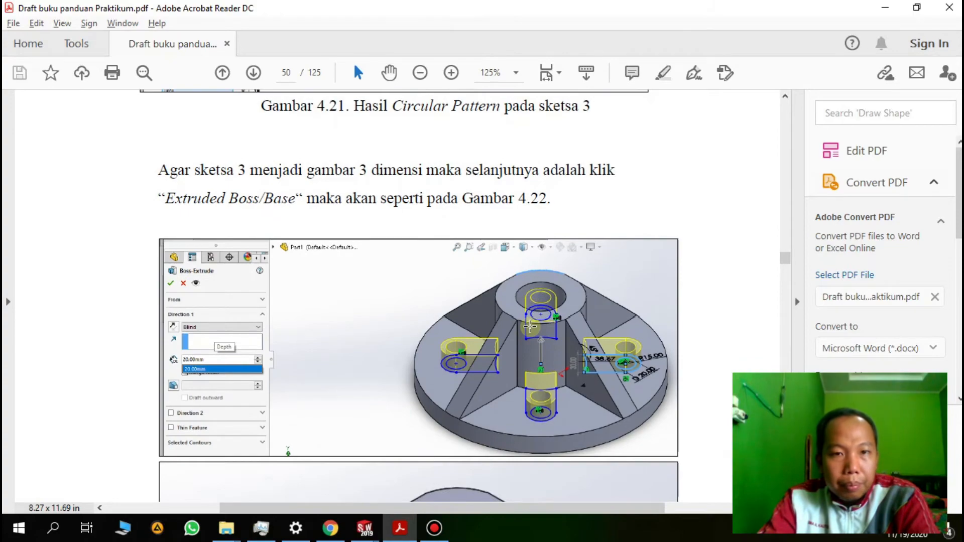
pyautogui.scroll(-10, 530, 327)
pyautogui.scroll(5, 526, 318)
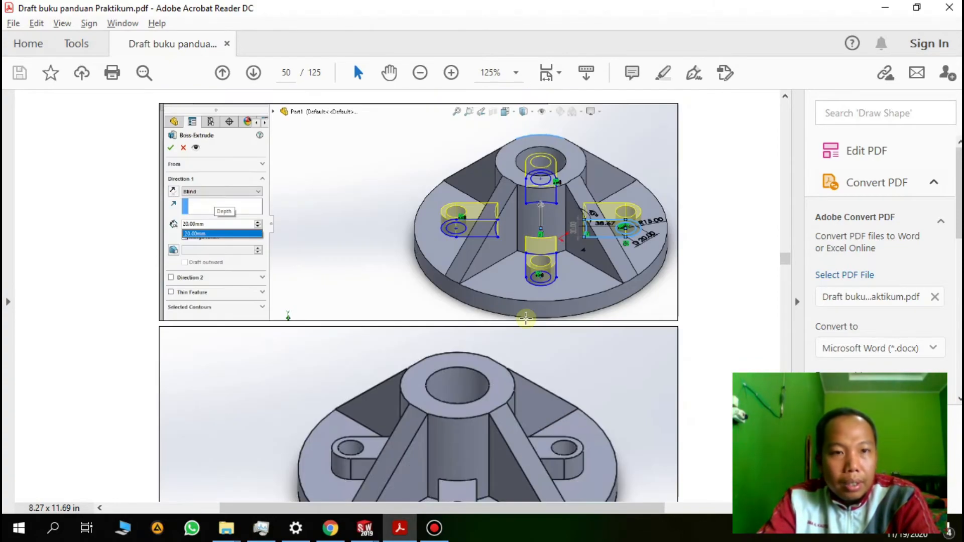
pyautogui.hotkey('alt', 'Tab')
pyautogui.click(74, 286)
pyautogui.write('20')
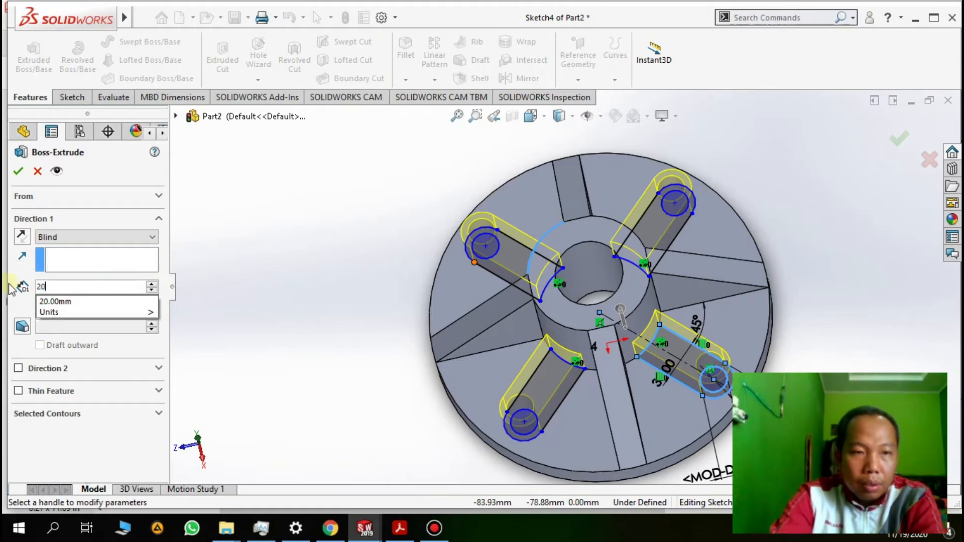
pyautogui.press('Return')
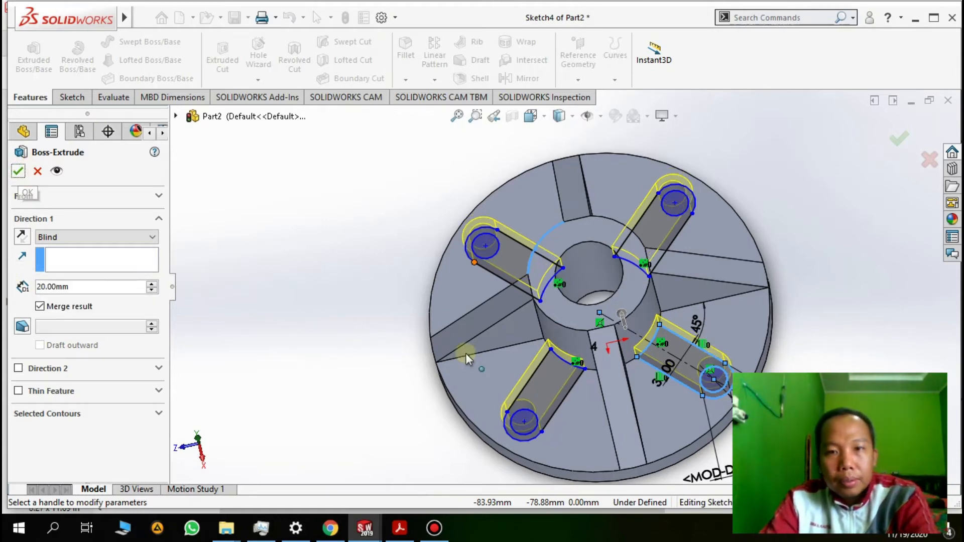
pyautogui.click(15, 173)
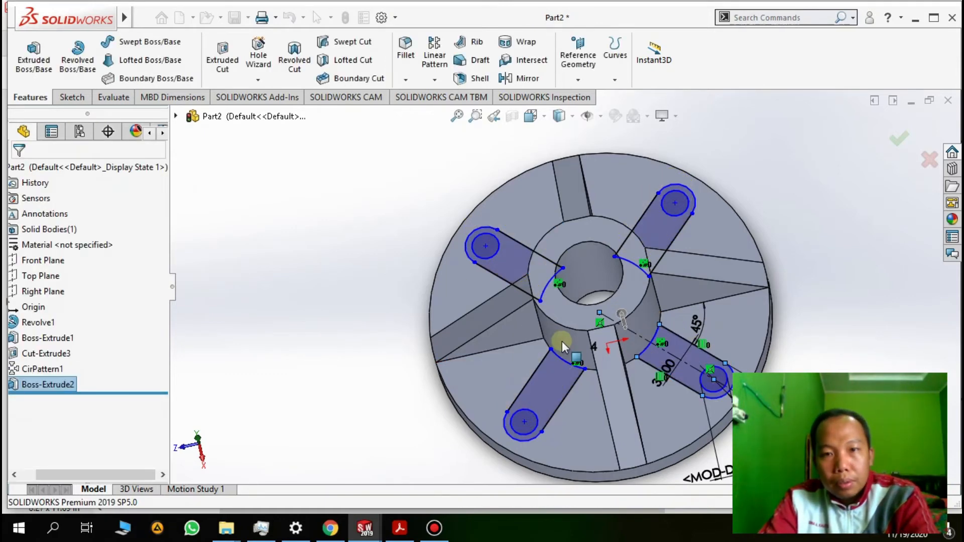
# Read the guide's next section on making the extruded cut by converting the four hole circles.
pyautogui.moveTo(609, 370); pyautogui.dragTo(579, 369, button='middle')
pyautogui.hotkey('alt', 'Tab')
pyautogui.scroll(-15, 572, 351)
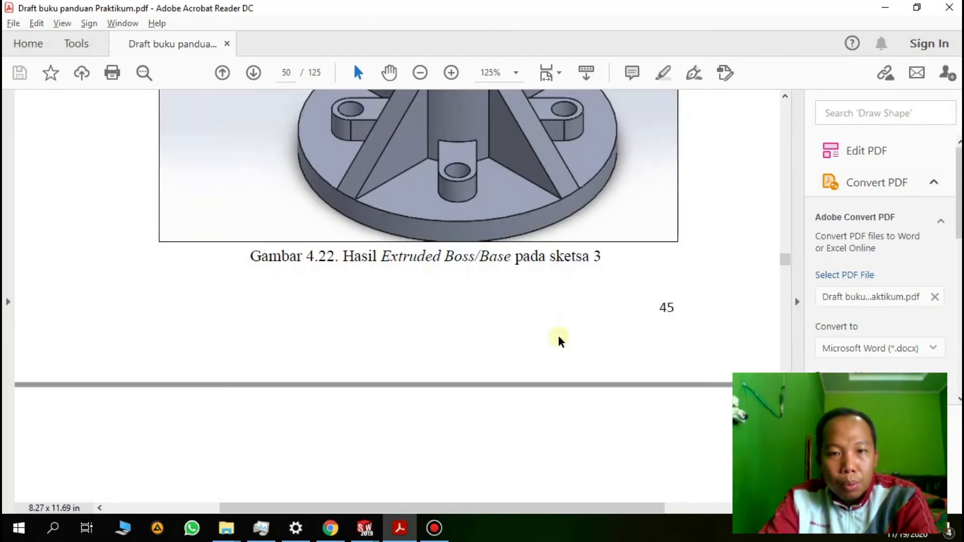
pyautogui.scroll(-7, 550, 329)
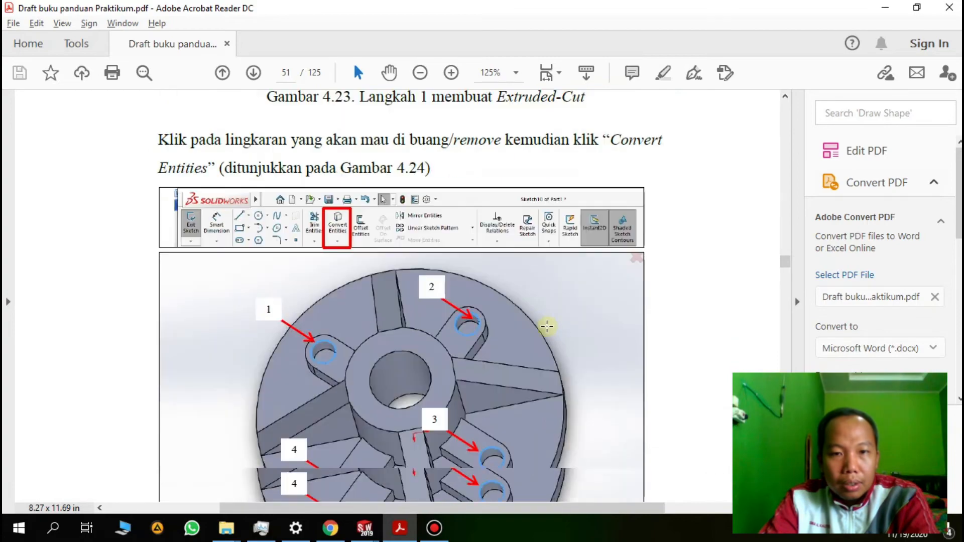
pyautogui.hotkey('alt', 'Tab')
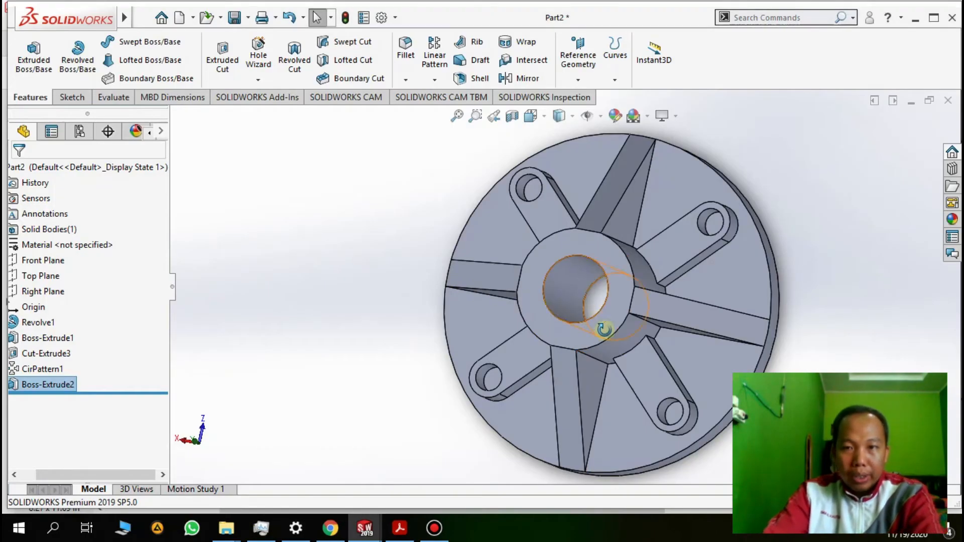
# Examine the holes at the outer ends of the four extruded arms on the model.
pyautogui.scroll(6, 508, 200)
pyautogui.scroll(-10, 585, 311)
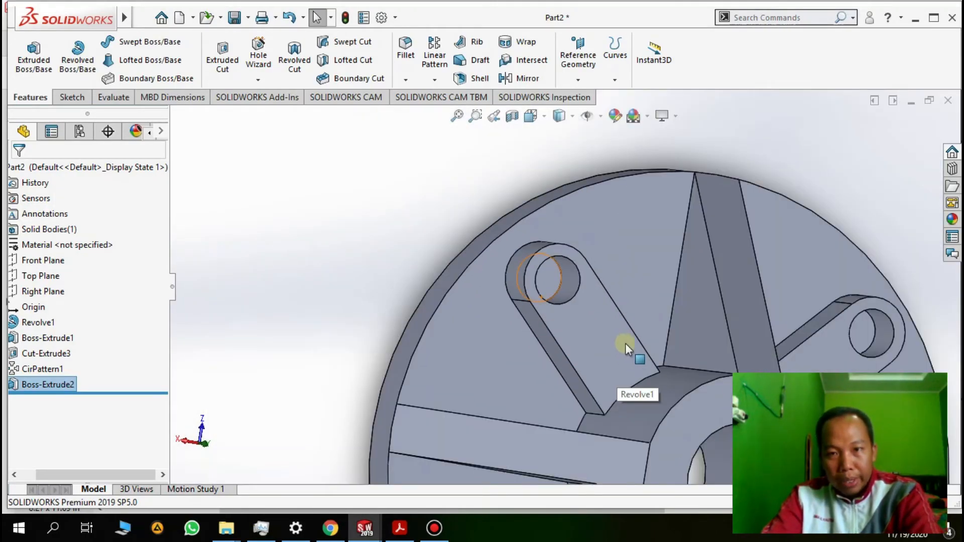
pyautogui.moveTo(642, 380); pyautogui.dragTo(695, 392, button='middle')
pyautogui.scroll(2, 696, 398)
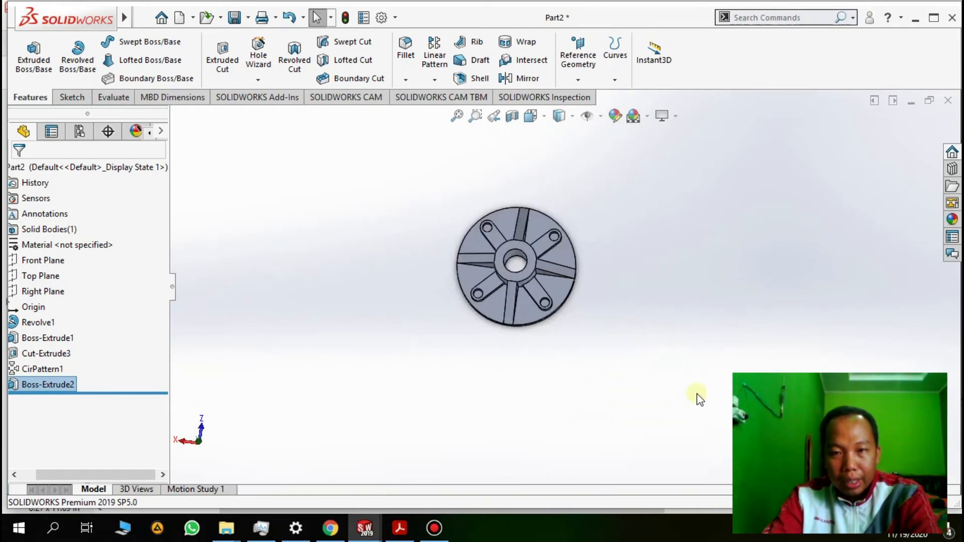
pyautogui.scroll(-2, 697, 398)
pyautogui.scroll(-3, 447, 158)
pyautogui.scroll(-3, 447, 157)
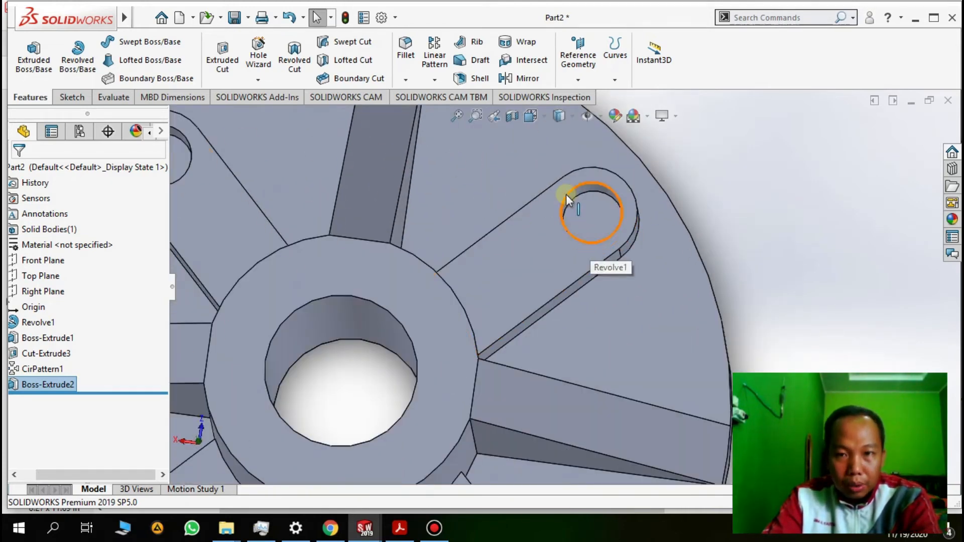
# Try to convert the four hole edges at the arm ends into sketch entities without opening a sketch.
pyautogui.scroll(2, 565, 195)
pyautogui.click(576, 202)
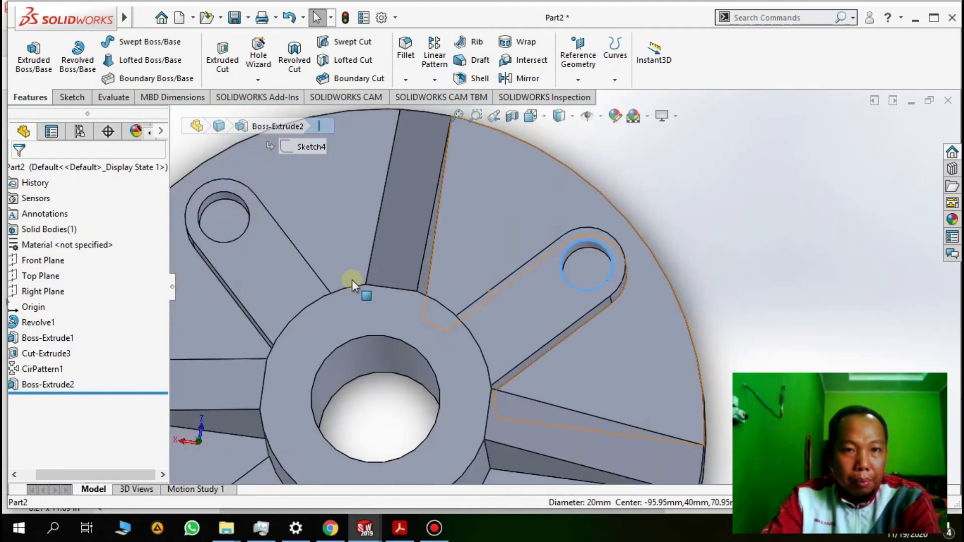
pyautogui.scroll(2, 351, 279)
pyautogui.scroll(-3, 373, 257)
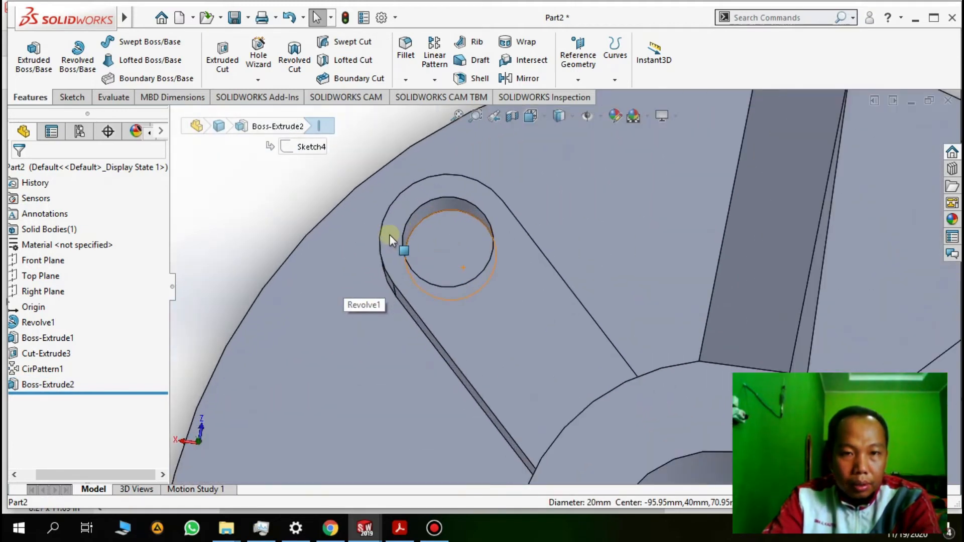
pyautogui.keyDown('ctrl'); pyautogui.click(406, 224); pyautogui.keyUp('ctrl')
pyautogui.scroll(3, 520, 376)
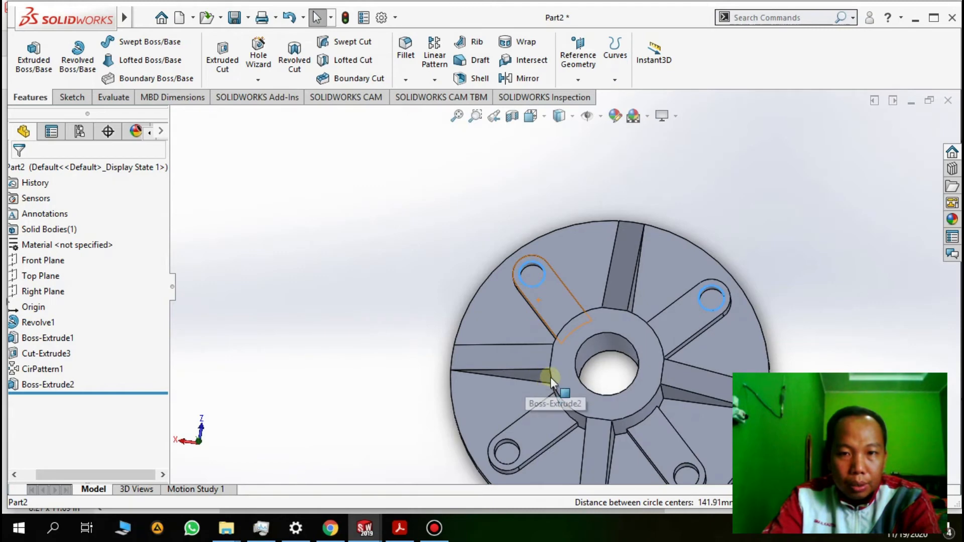
pyautogui.scroll(-3, 555, 269)
pyautogui.click(565, 245)
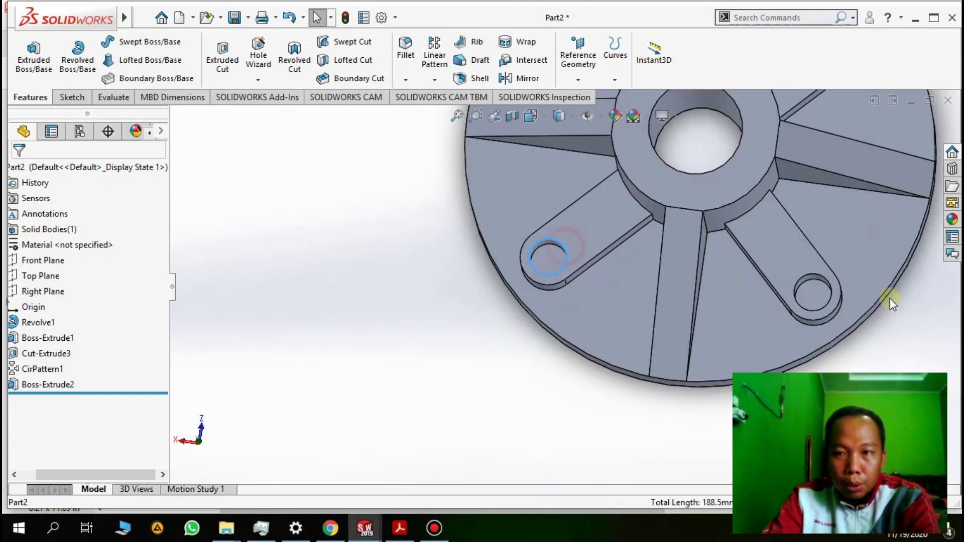
pyautogui.keyDown('ctrl'); pyautogui.click(810, 275); pyautogui.keyUp('ctrl')
pyautogui.scroll(5, 636, 286)
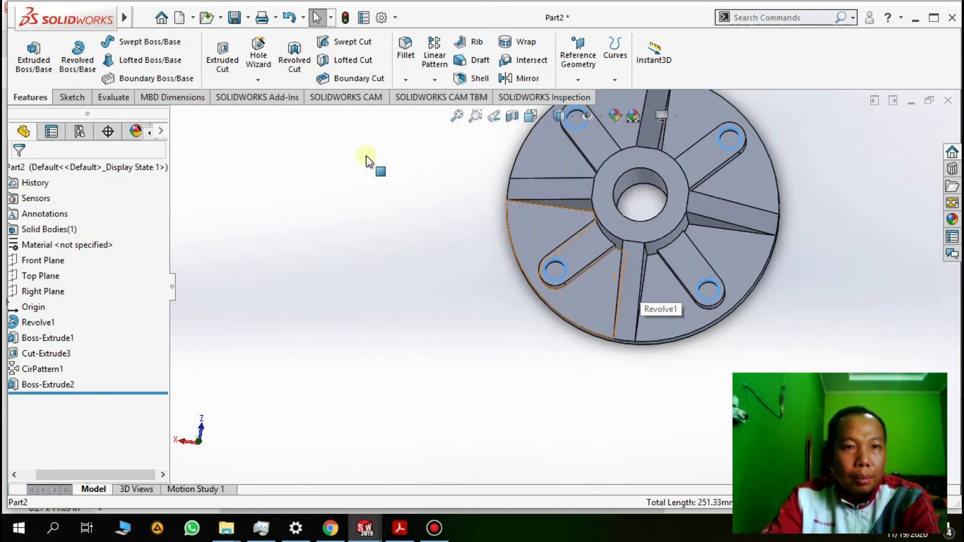
pyautogui.click(73, 98)
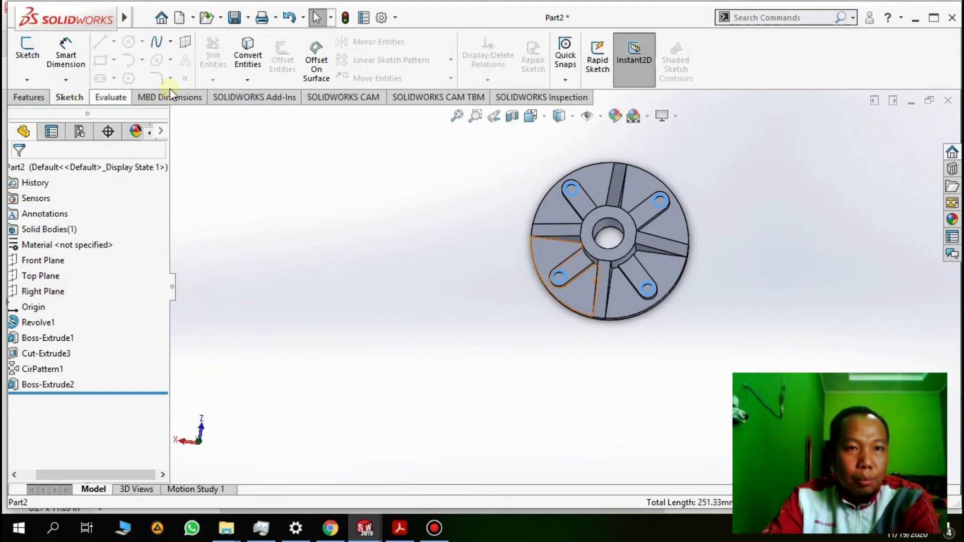
pyautogui.click(248, 81)
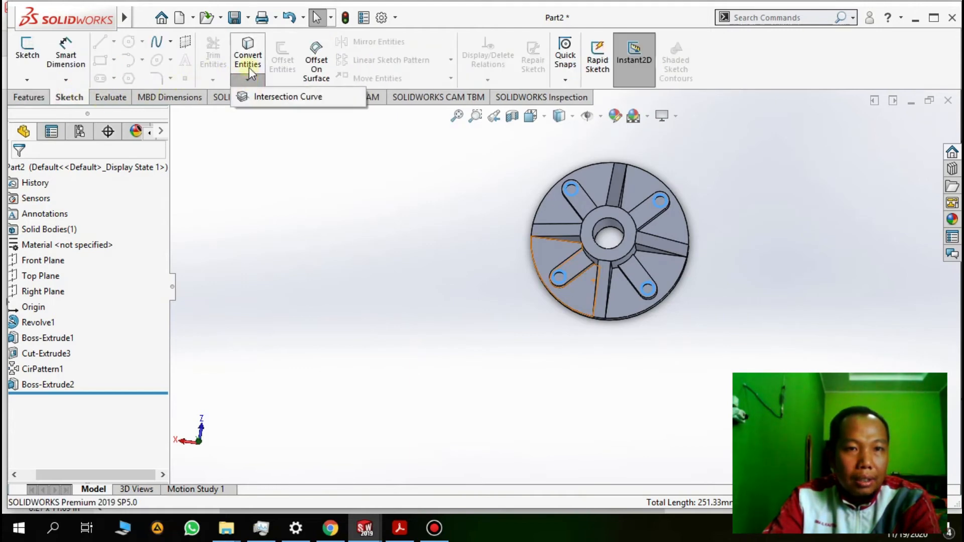
pyautogui.click(249, 60)
pyautogui.scroll(-10, 675, 295)
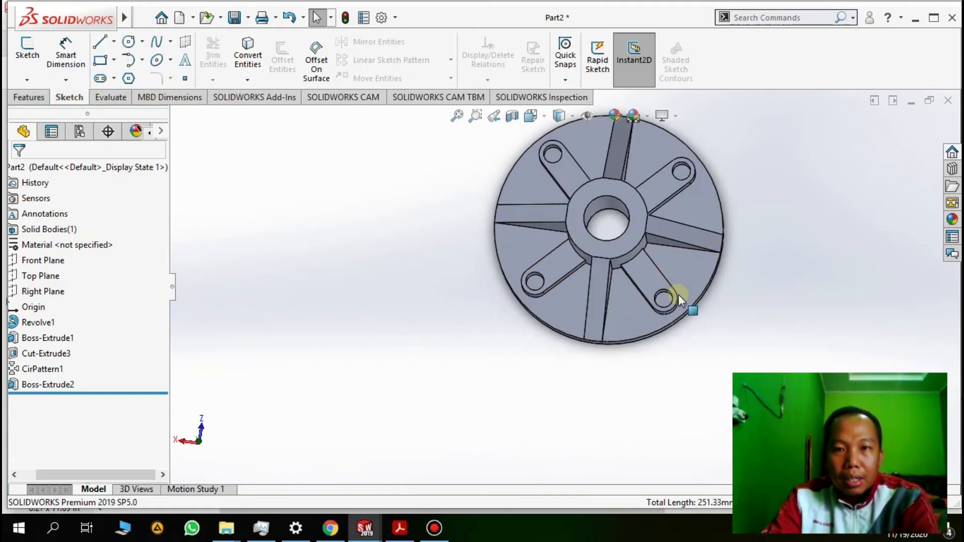
pyautogui.scroll(5, 304, 149)
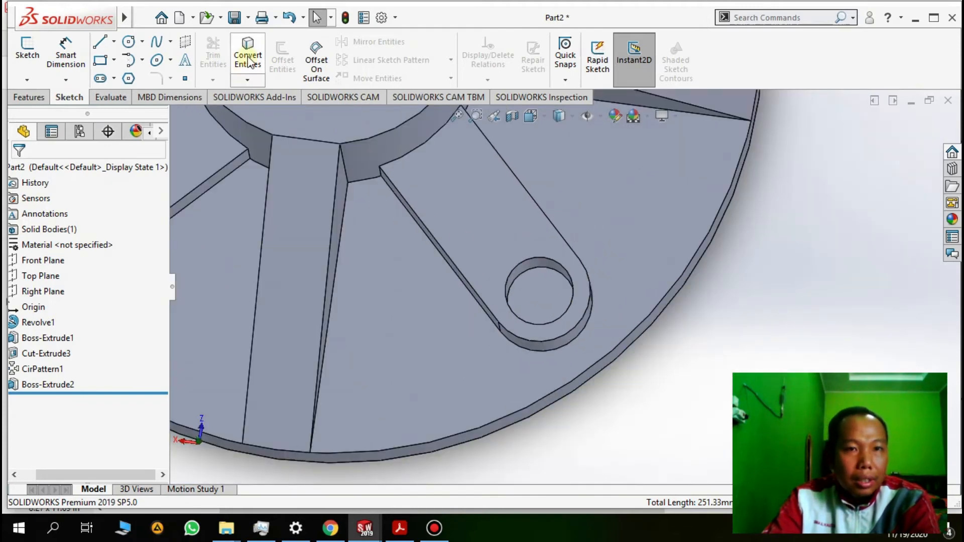
pyautogui.scroll(3, 409, 256)
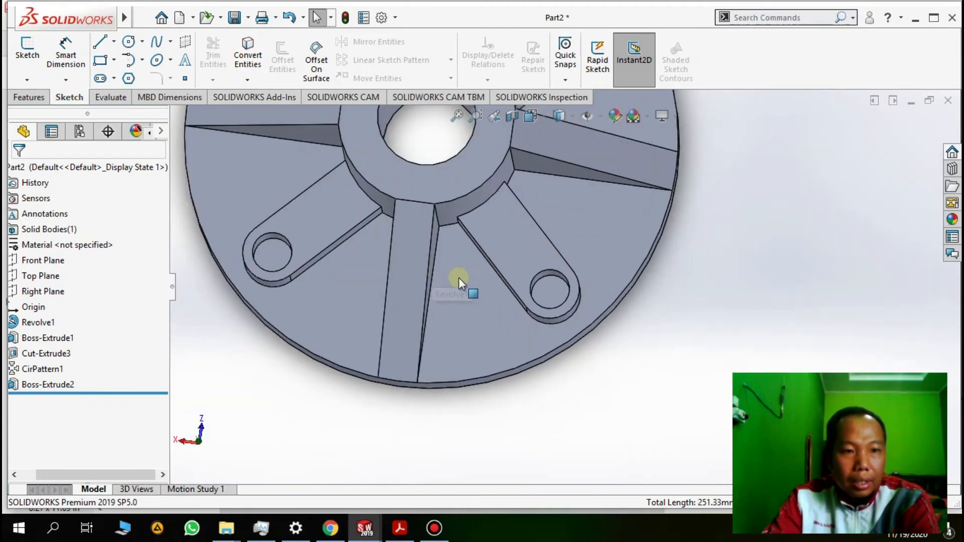
pyautogui.click(547, 269)
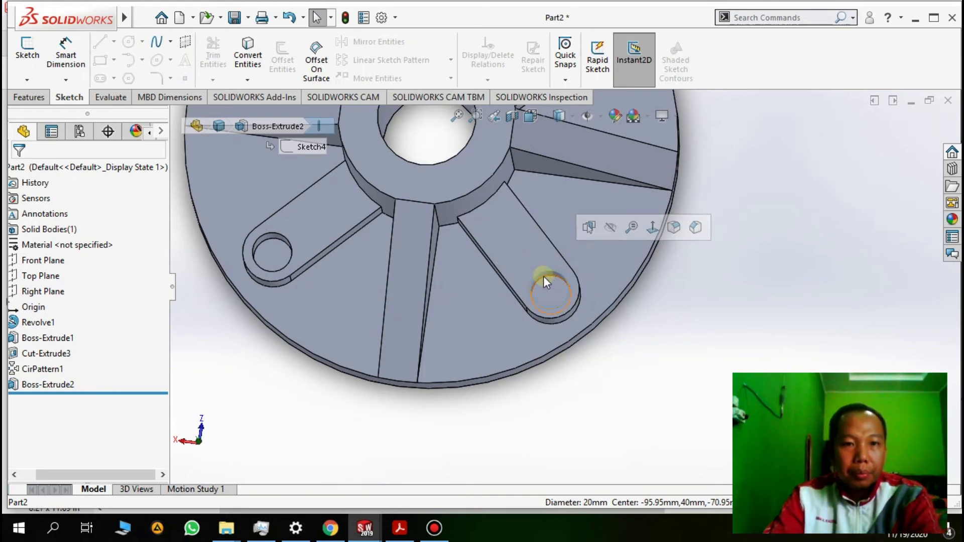
pyautogui.scroll(5, 543, 276)
pyautogui.scroll(-5, 615, 207)
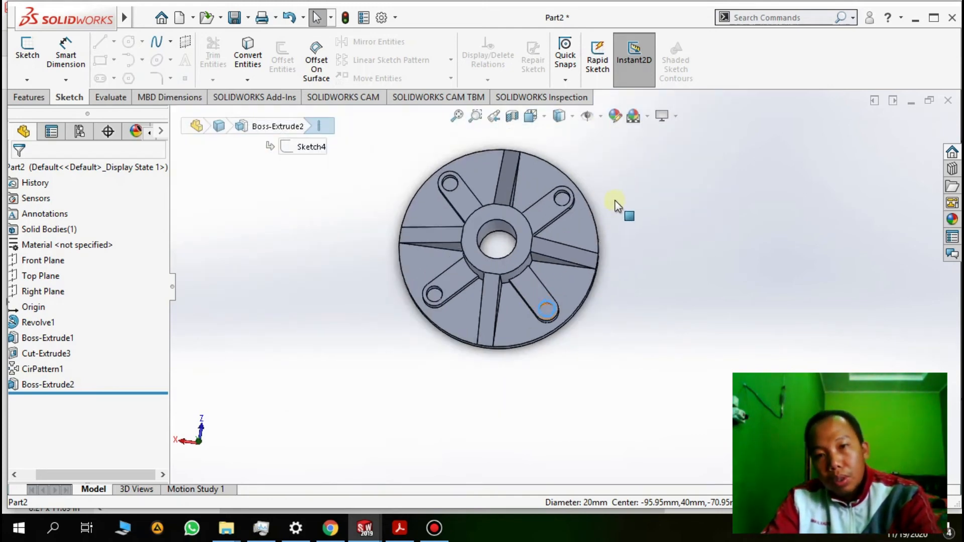
# Switch to the PDF guide and reread the extruded-cut steps on choosing the sketch face and converting the circles.
pyautogui.hotkey('alt', 'Tab')
pyautogui.scroll(-5, 527, 327)
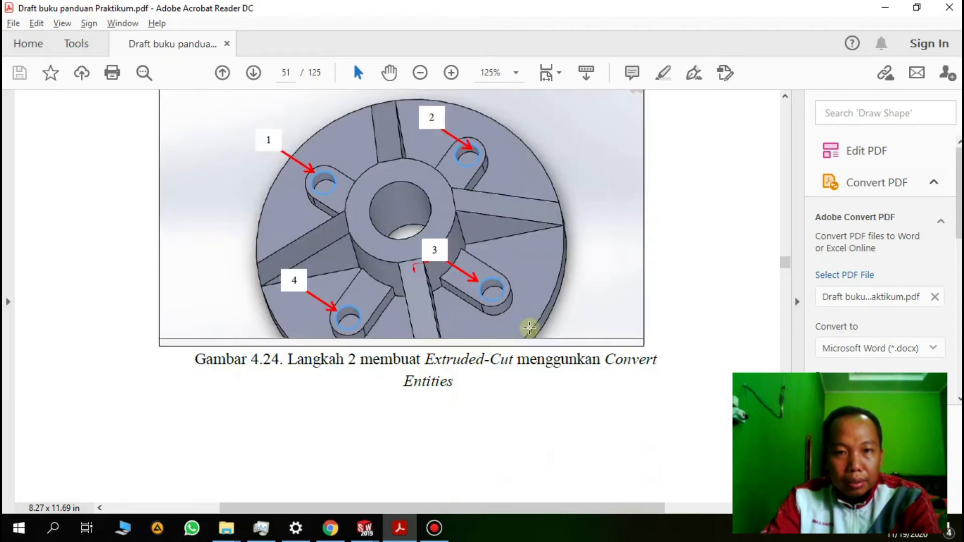
pyautogui.scroll(7, 523, 344)
pyautogui.scroll(5, 508, 374)
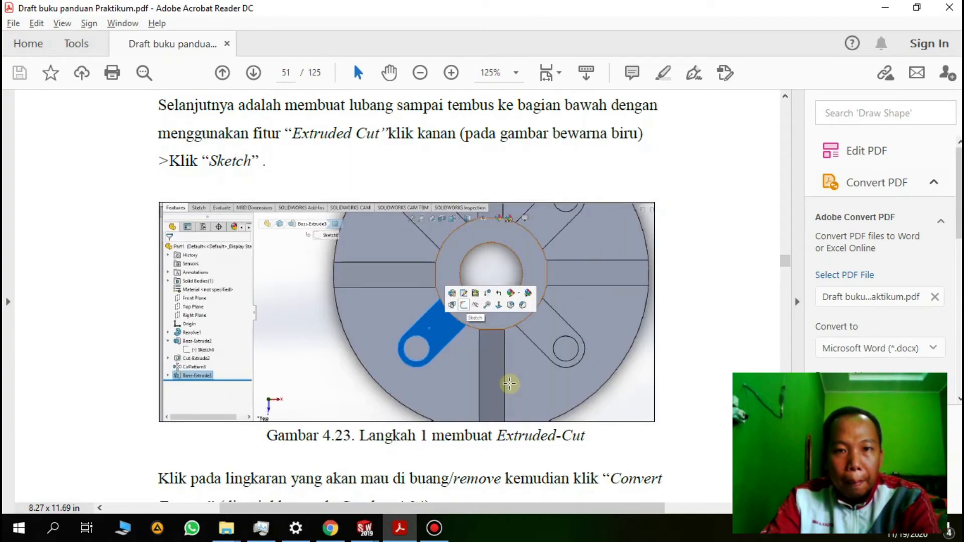
pyautogui.scroll(-2, 510, 385)
pyautogui.hotkey('alt', 'Tab')
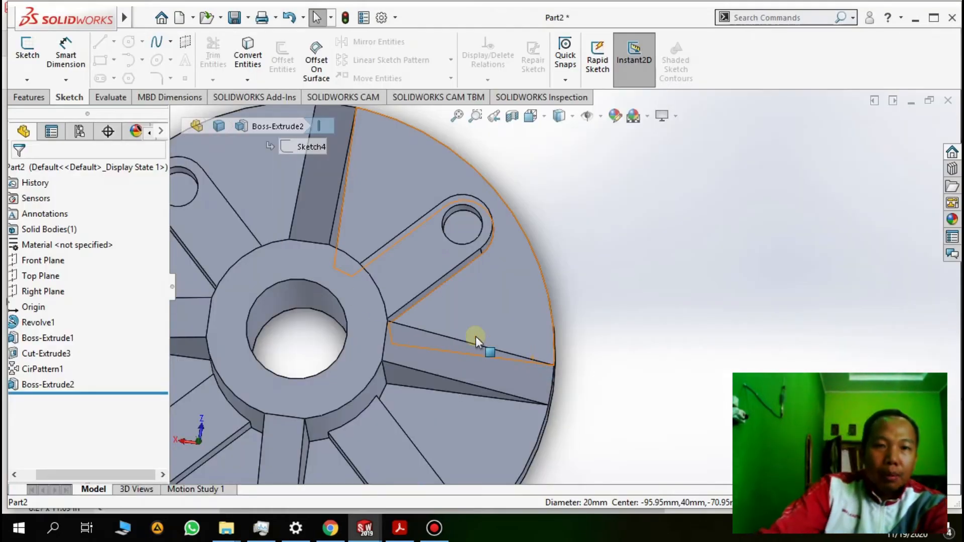
# Open a new sketch in SOLIDWORKS on the top face of one extruded arm.
pyautogui.scroll(-3, 435, 265)
pyautogui.click(443, 271)
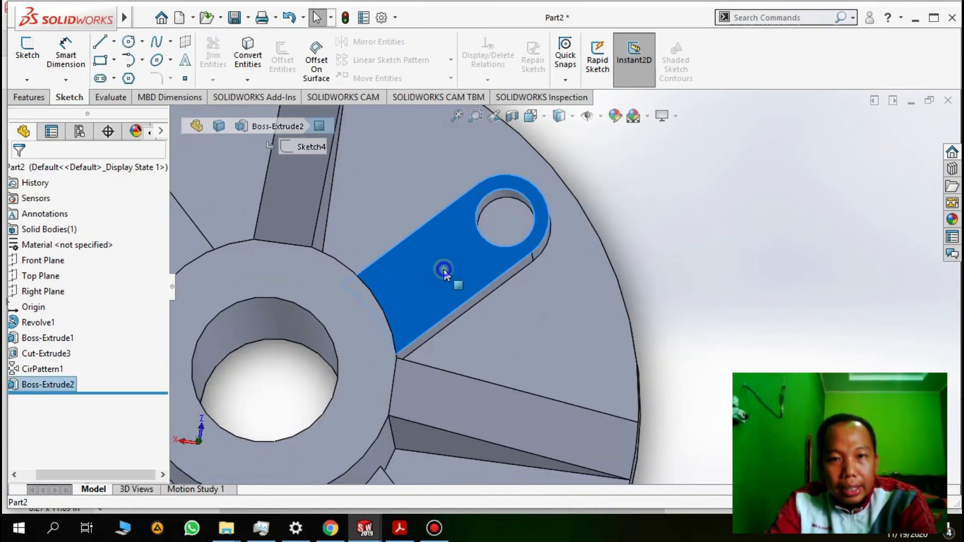
pyautogui.rightClick(444, 269)
pyautogui.click(477, 203)
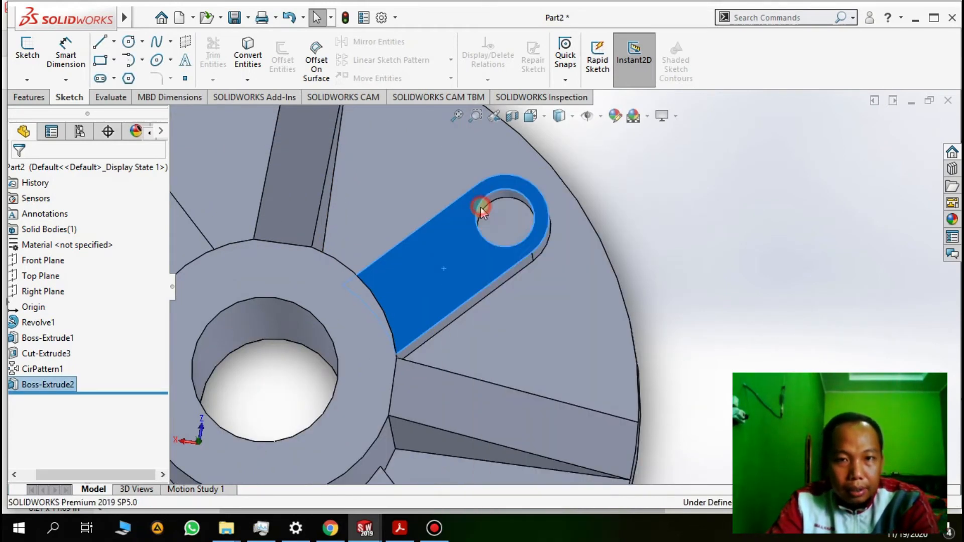
# Convert the top hole edges of all four arms into circles in the new sketch.
pyautogui.click(482, 199)
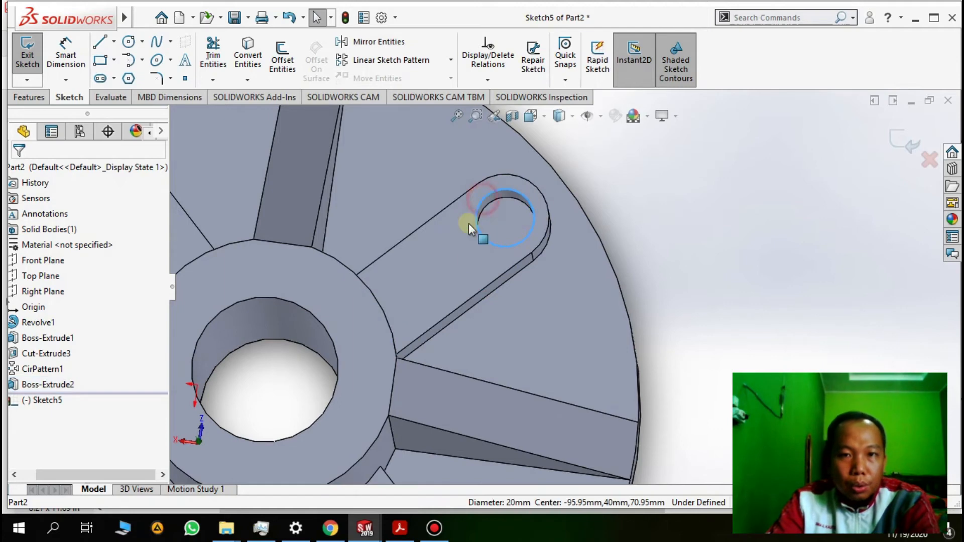
pyautogui.scroll(5, 438, 294)
pyautogui.scroll(-5, 417, 246)
pyautogui.scroll(-3, 361, 249)
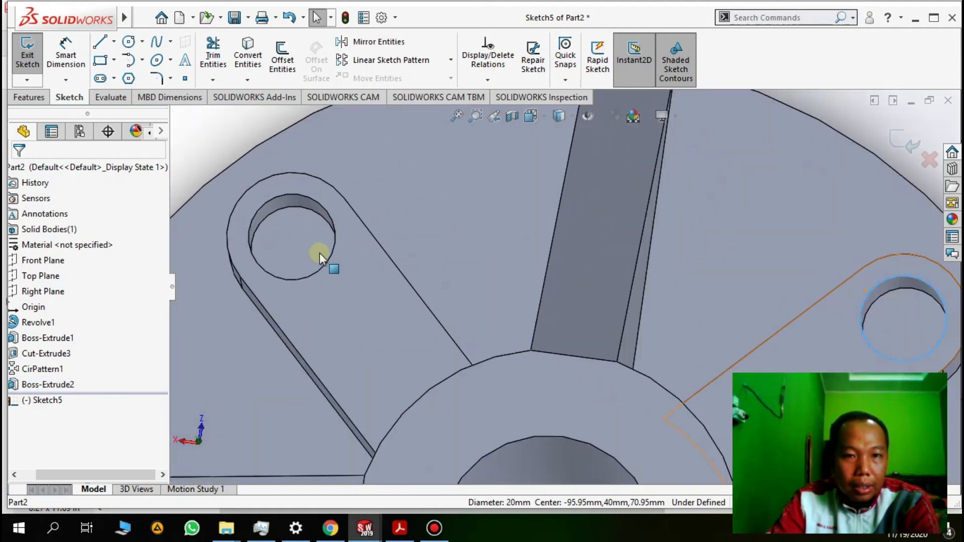
pyautogui.keyDown('ctrl'); pyautogui.click(330, 217); pyautogui.keyUp('ctrl')
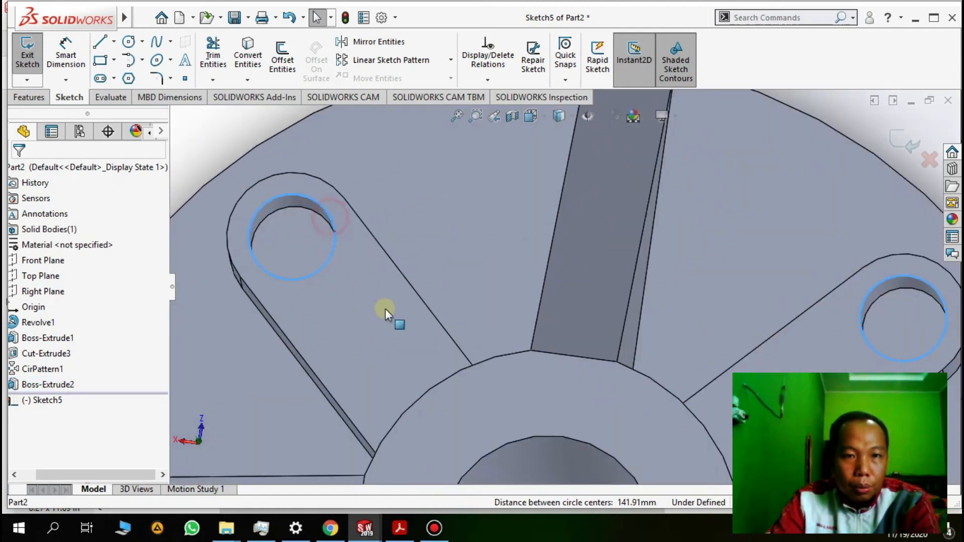
pyautogui.scroll(3, 398, 327)
pyautogui.scroll(-6, 360, 376)
pyautogui.scroll(3, 630, 411)
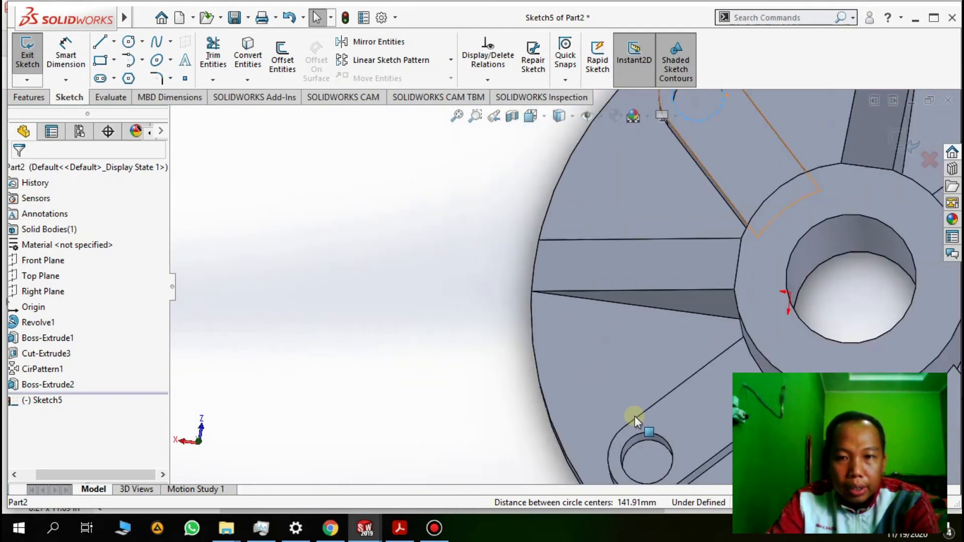
pyautogui.scroll(-6, 655, 446)
pyautogui.keyDown('ctrl'); pyautogui.click(542, 242); pyautogui.keyUp('ctrl')
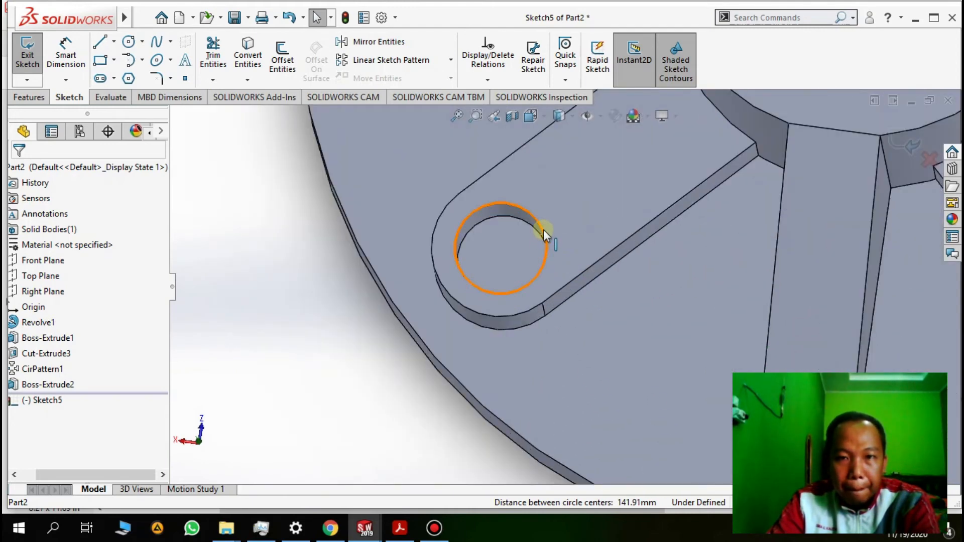
pyautogui.scroll(3, 633, 281)
pyautogui.scroll(-5, 752, 321)
pyautogui.scroll(-5, 752, 282)
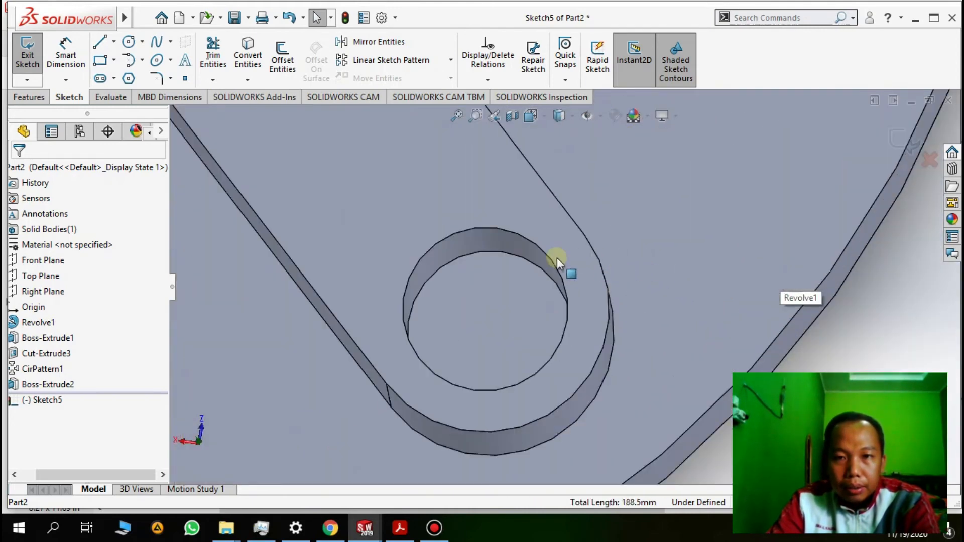
pyautogui.keyDown('ctrl'); pyautogui.click(538, 253); pyautogui.keyUp('ctrl')
pyautogui.scroll(3, 547, 271)
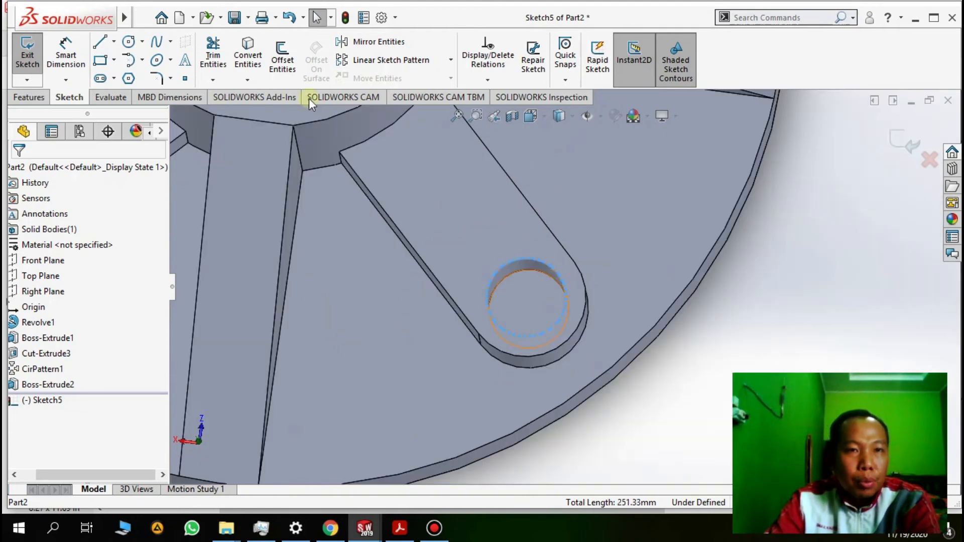
pyautogui.click(248, 59)
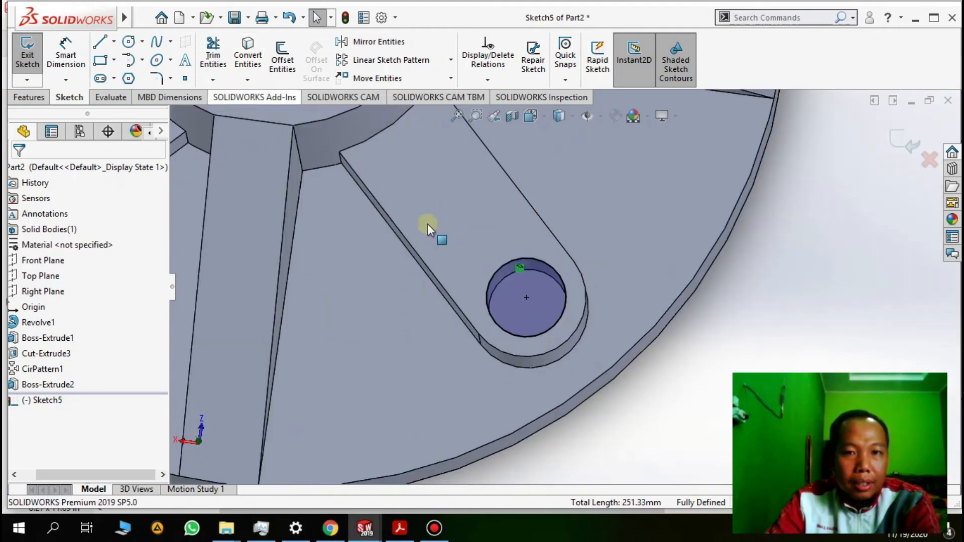
pyautogui.scroll(4, 404, 266)
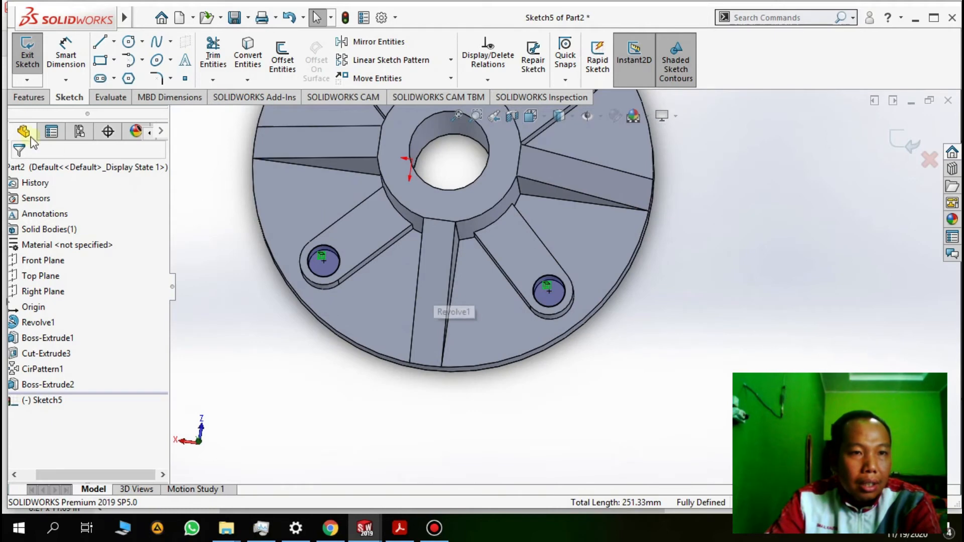
# Cut the four circles through the arms and flange with a blind extruded cut 100 mm deep.
pyautogui.click(30, 97)
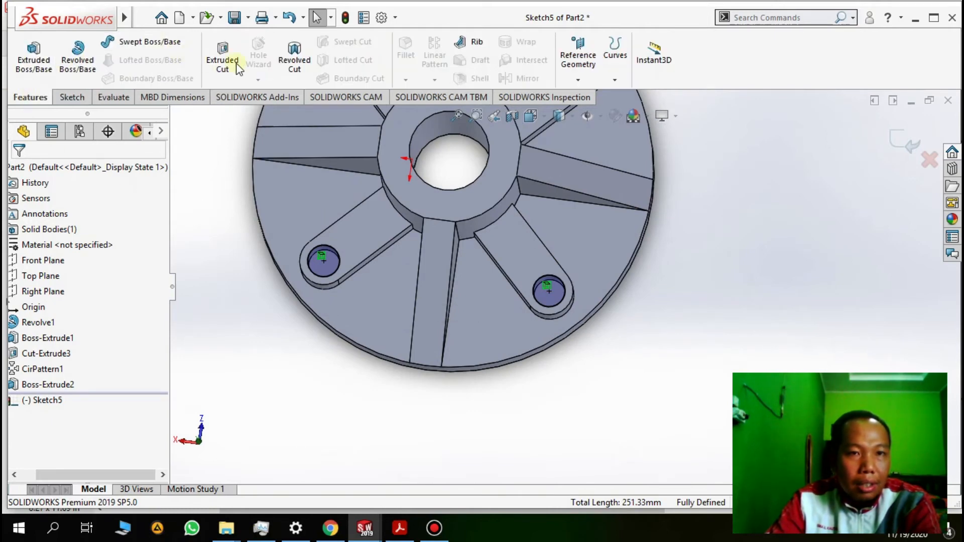
pyautogui.click(221, 60)
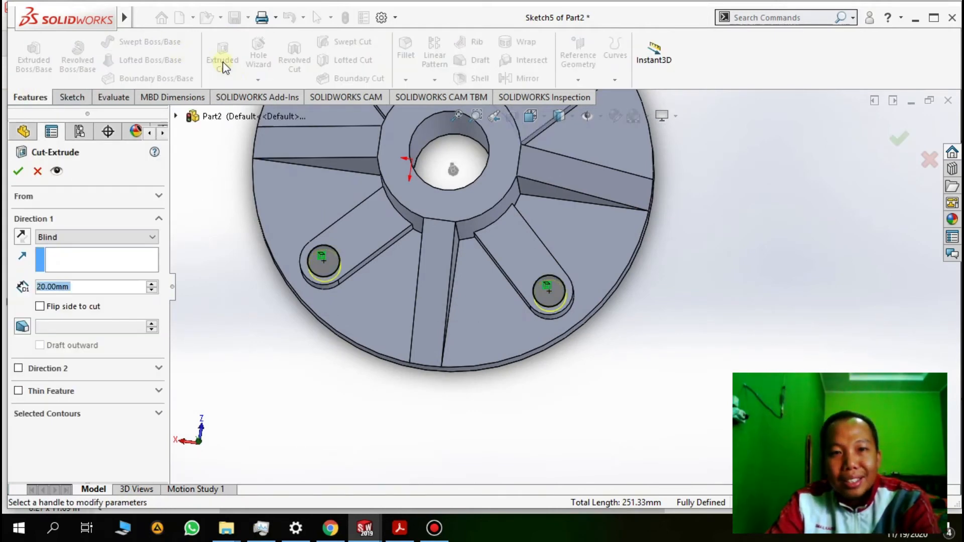
pyautogui.moveTo(482, 308); pyautogui.dragTo(451, 200, button='middle')
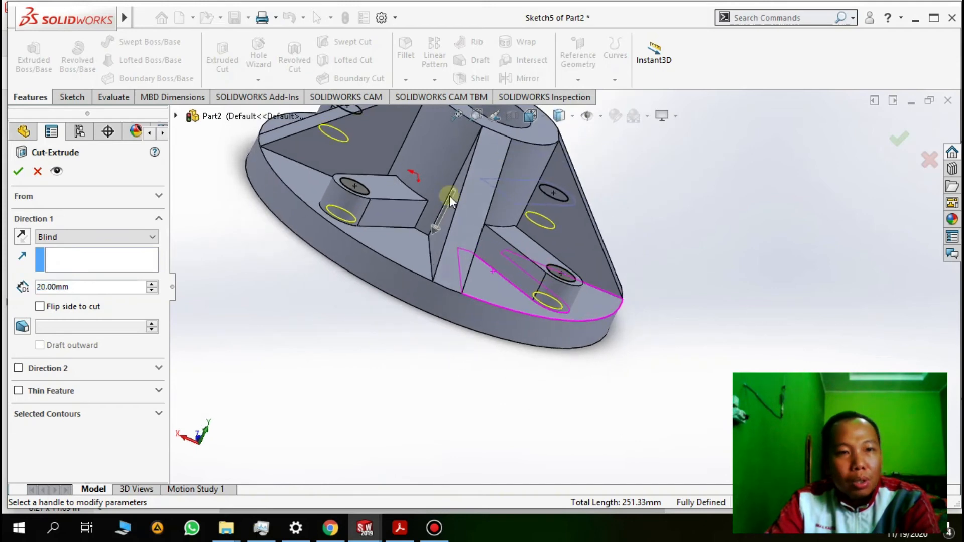
pyautogui.click(92, 287)
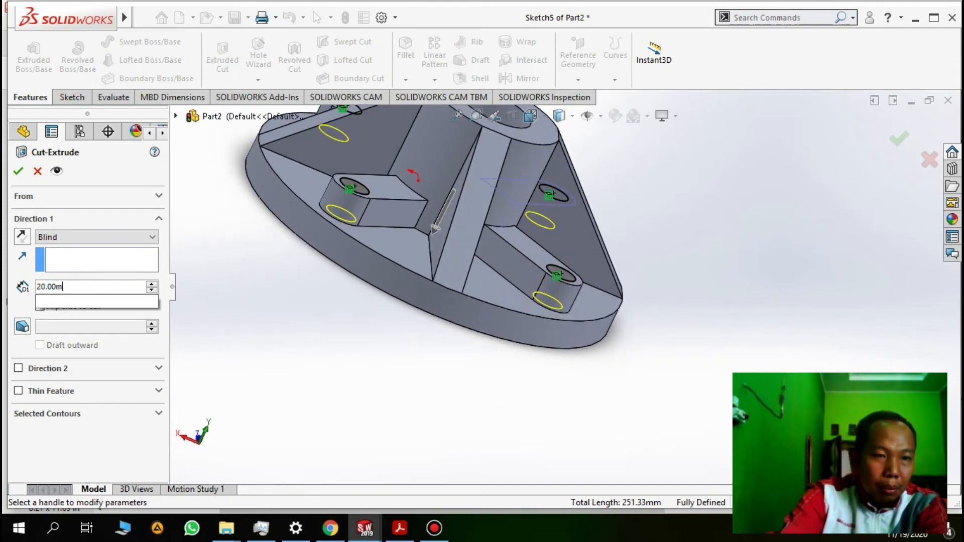
pyautogui.doubleClick(92, 287)
pyautogui.press('BackSpace')
pyautogui.write('100')
pyautogui.press('Return')
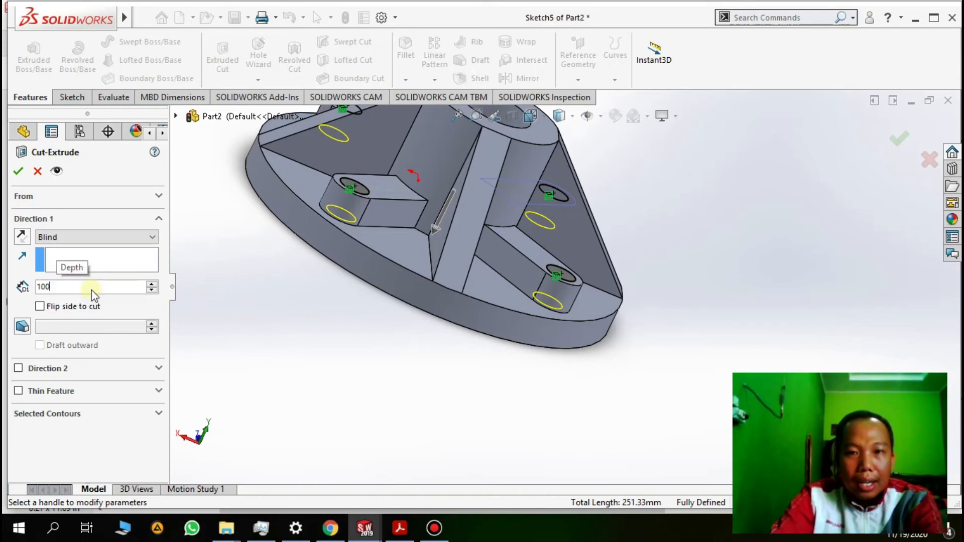
pyautogui.moveTo(376, 312); pyautogui.dragTo(412, 349, button='middle')
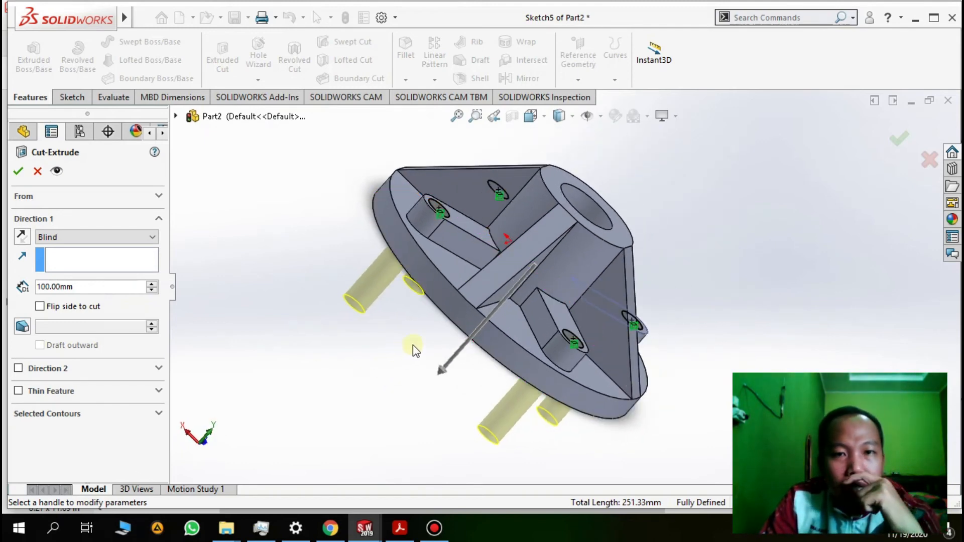
pyautogui.moveTo(413, 350)
pyautogui.mouseDown(button='middle')
pyautogui.moveTo(440, 389)
pyautogui.moveTo(441, 422)
pyautogui.mouseUp(button='middle')
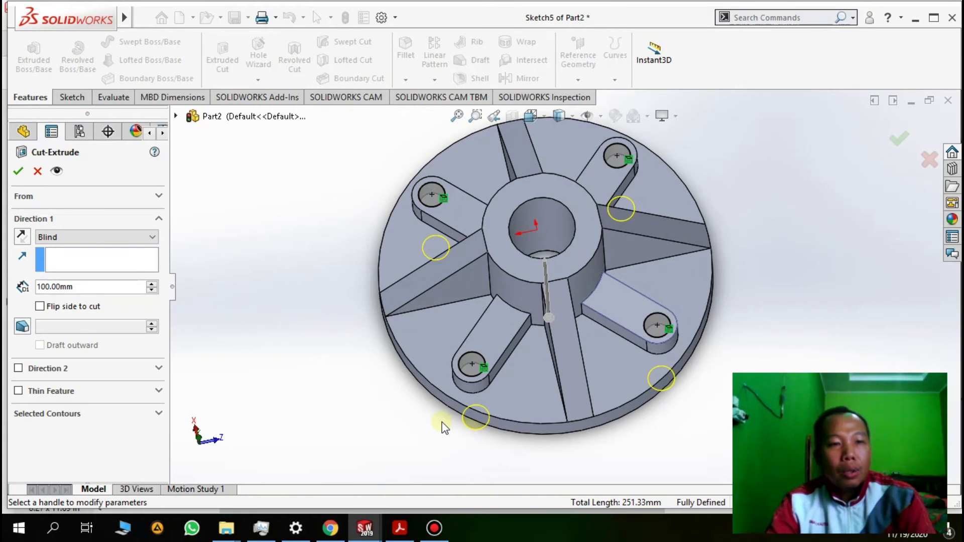
pyautogui.click(18, 170)
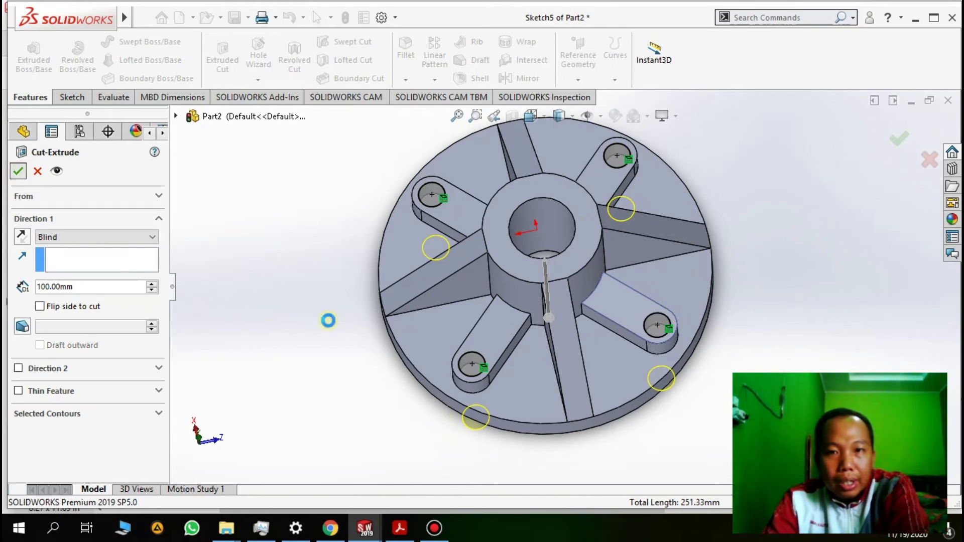
pyautogui.moveTo(596, 420); pyautogui.dragTo(460, 280, button='middle')
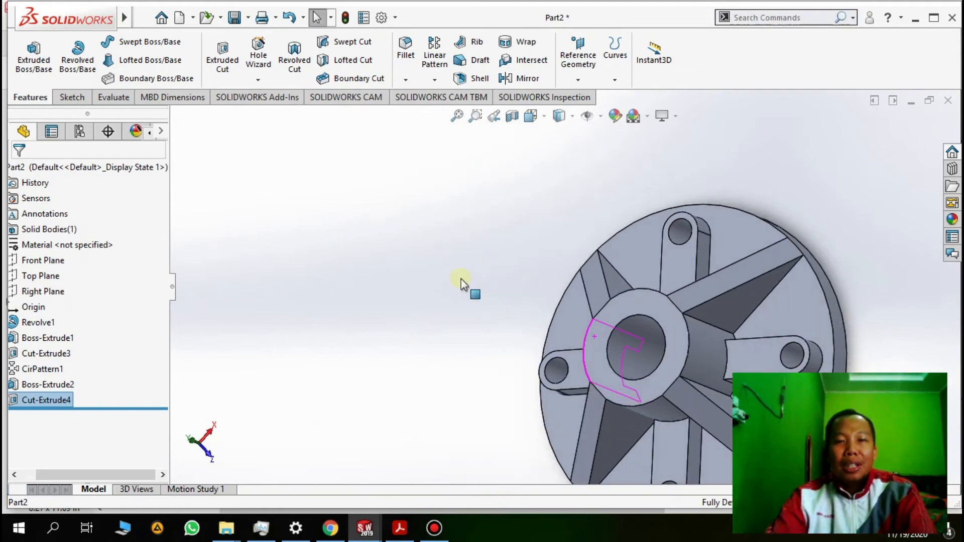
# Switch to the PDF guide and read the section on creating a chamfer.
pyautogui.scroll(3, 699, 355)
pyautogui.moveTo(699, 355); pyautogui.dragTo(663, 314, button='middle')
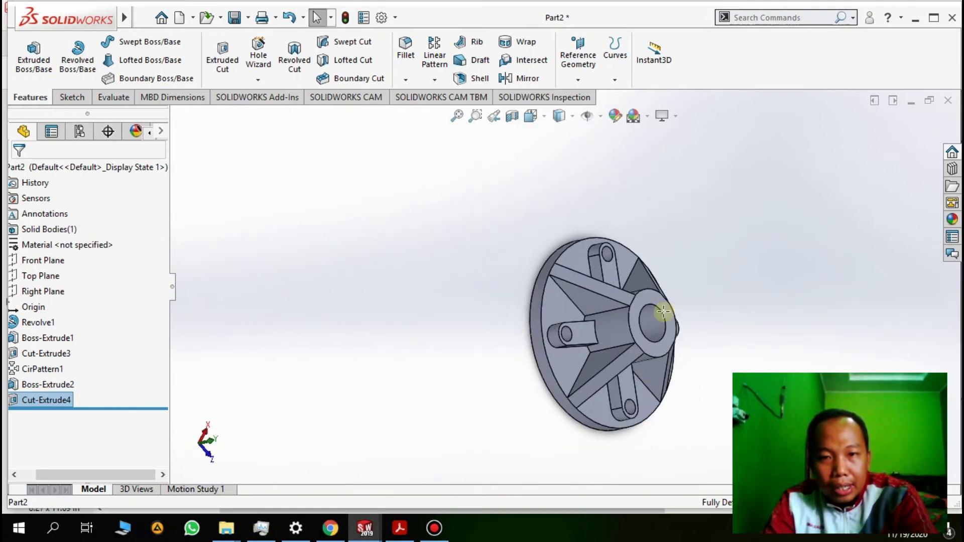
pyautogui.hotkey('alt', 'Tab')
pyautogui.scroll(-15, 562, 315)
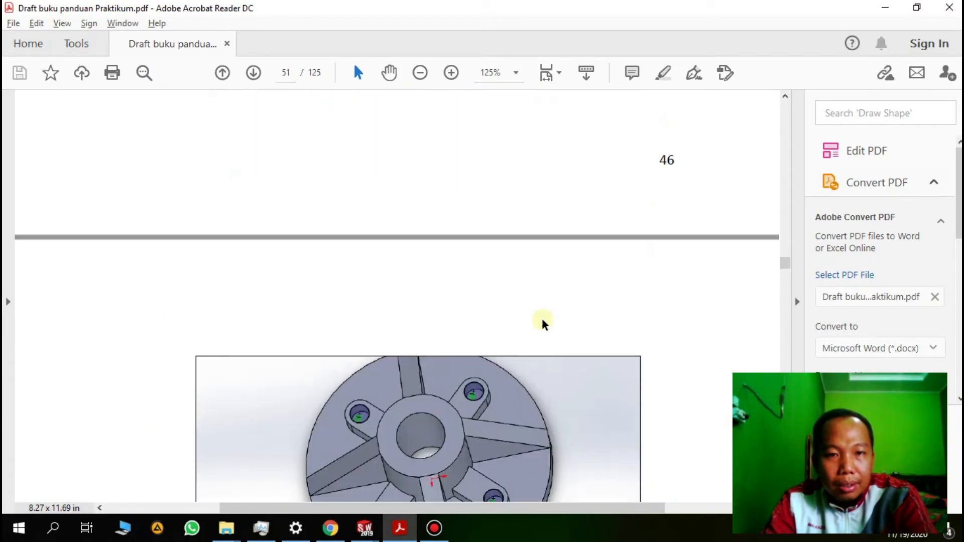
pyautogui.scroll(-20, 543, 313)
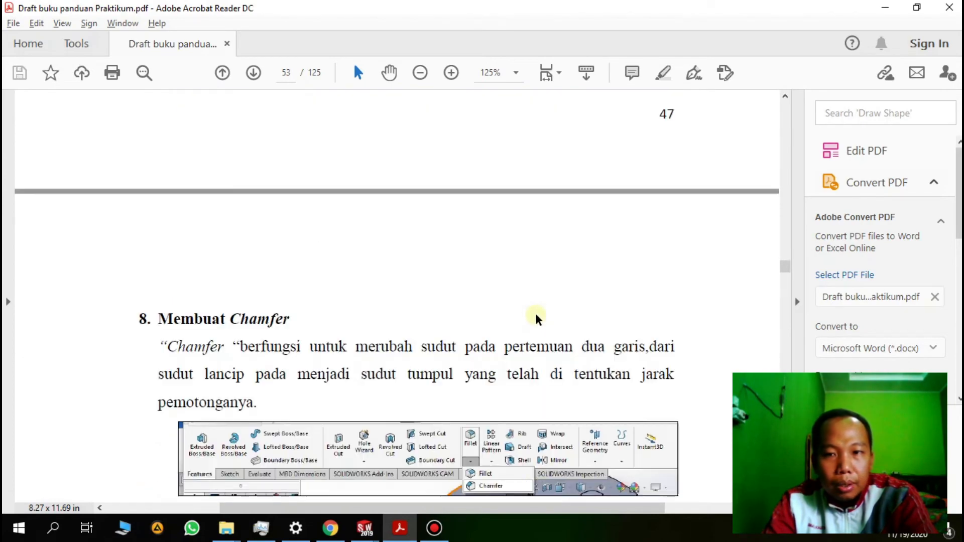
pyautogui.scroll(-3, 533, 312)
pyautogui.scroll(5, 522, 308)
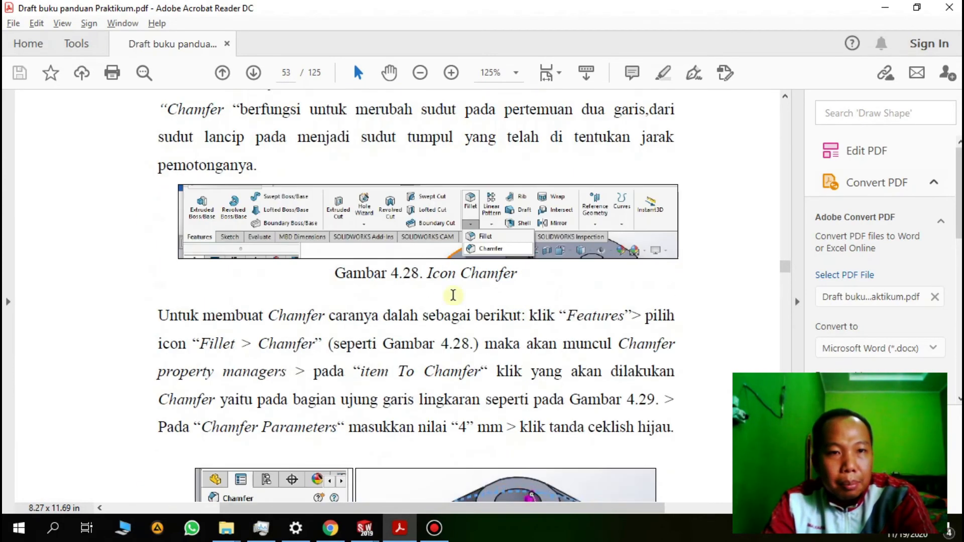
# Return to SOLIDWORKS and start a Chamfer feature on the flanged part.
pyautogui.hotkey('alt', 'Tab')
pyautogui.moveTo(437, 281); pyautogui.dragTo(380, 182, button='middle')
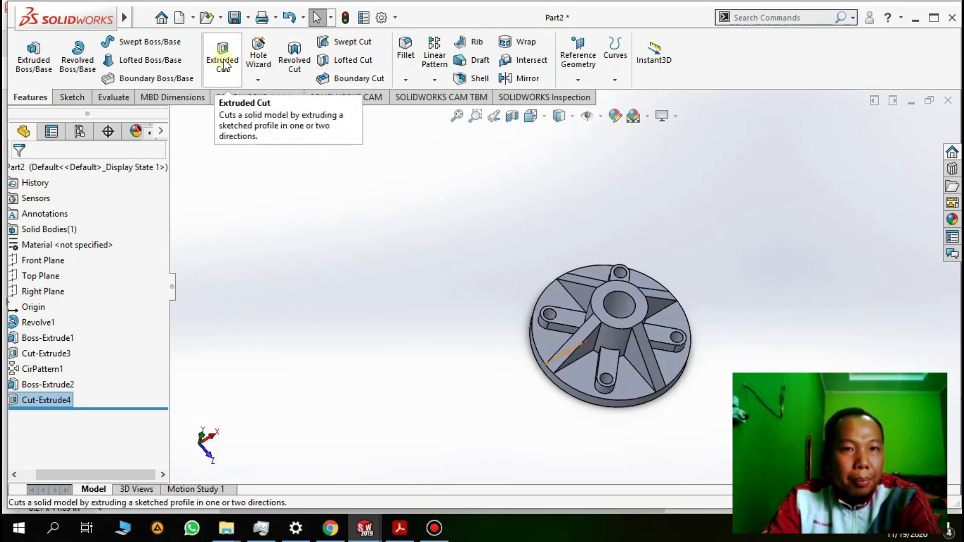
pyautogui.click(407, 80)
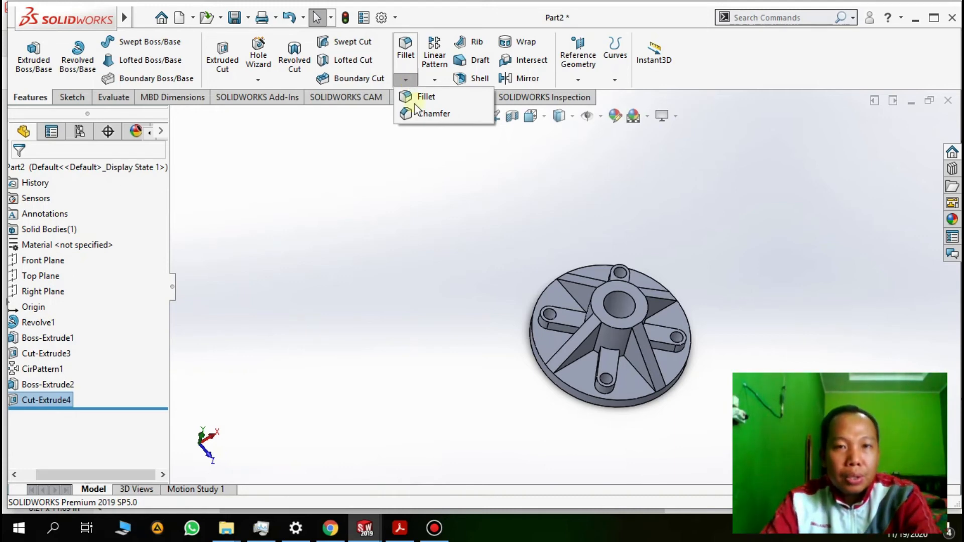
pyautogui.click(427, 114)
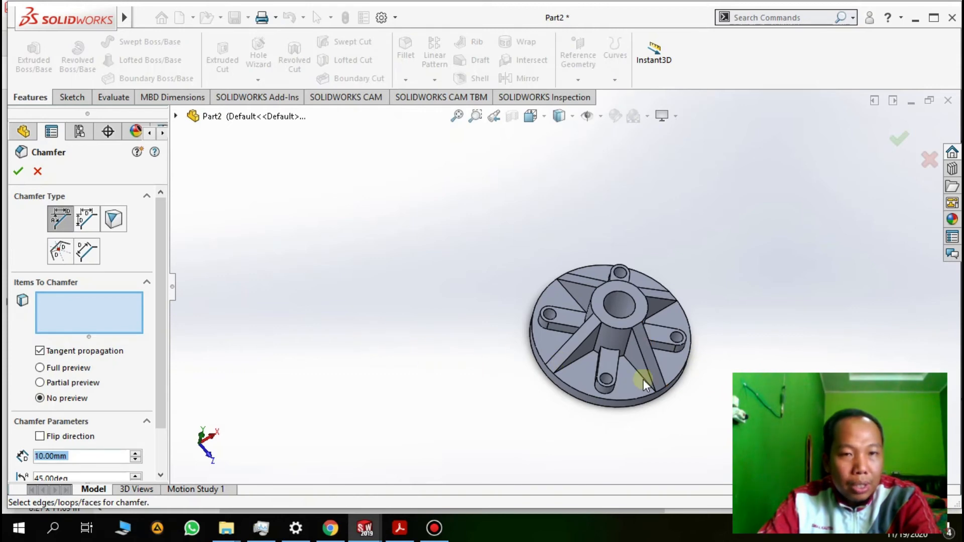
pyautogui.scroll(-5, 650, 382)
pyautogui.click(682, 339)
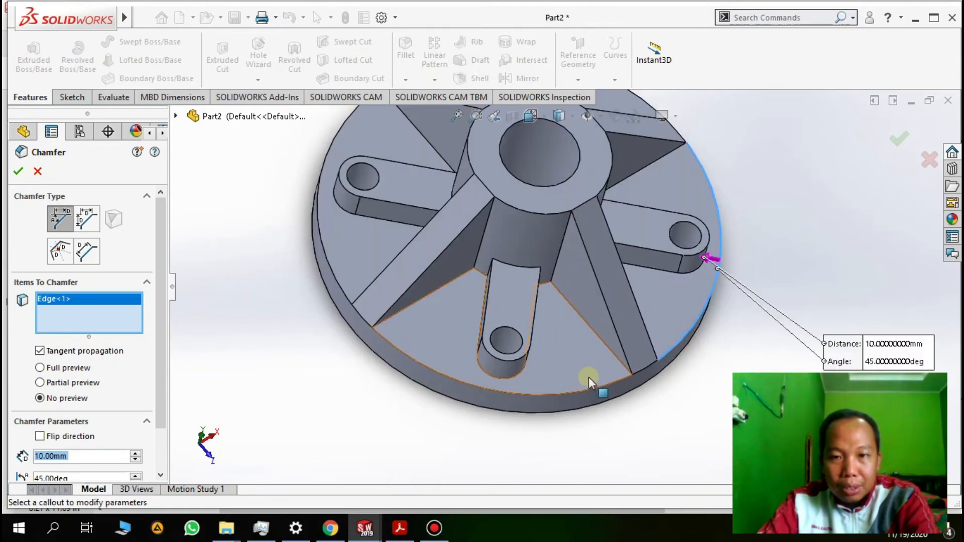
pyautogui.click(584, 384)
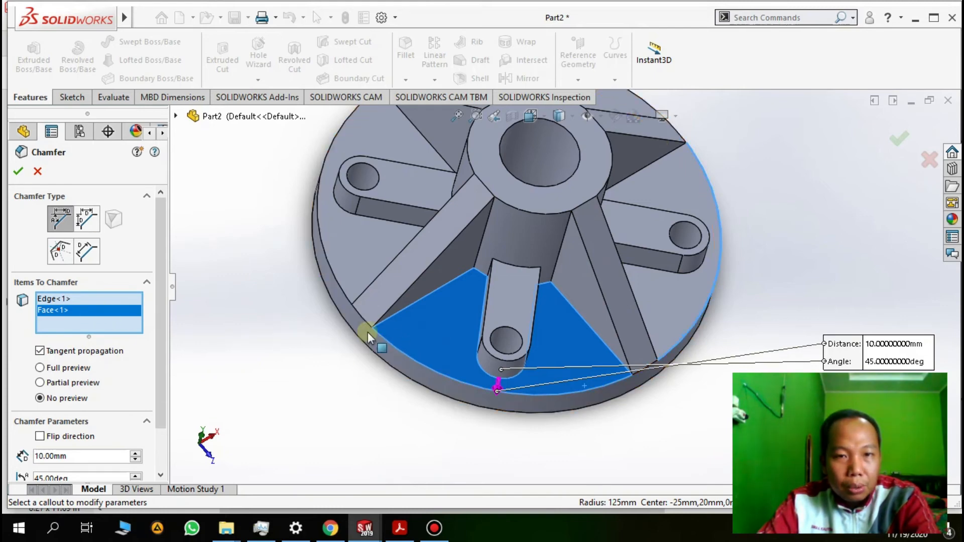
pyautogui.rightClick(98, 309)
pyautogui.click(131, 322)
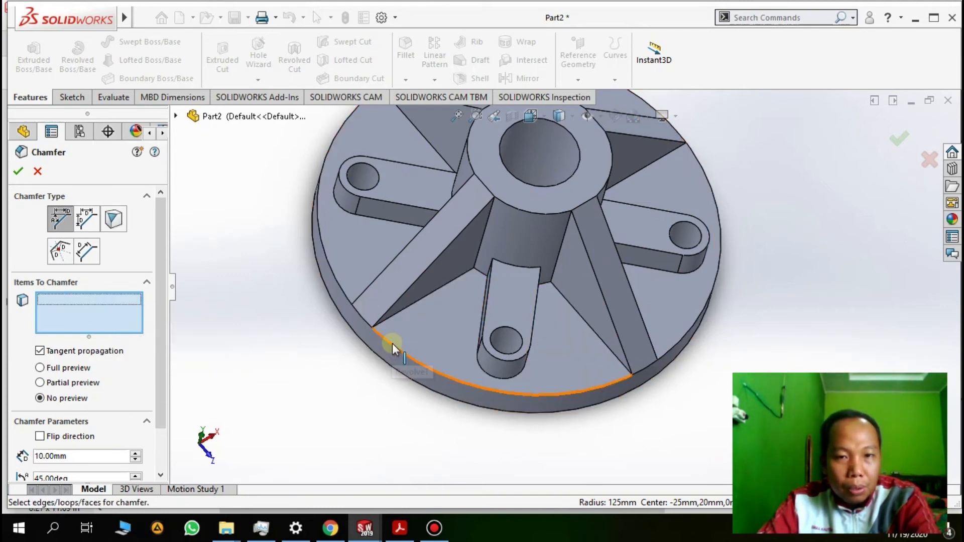
pyautogui.click(391, 342)
pyautogui.click(345, 291)
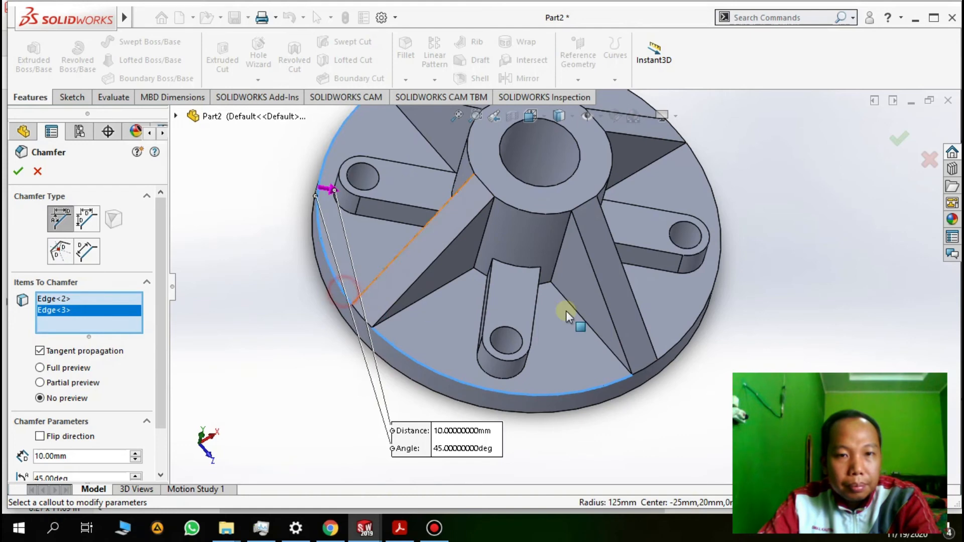
pyautogui.click(702, 311)
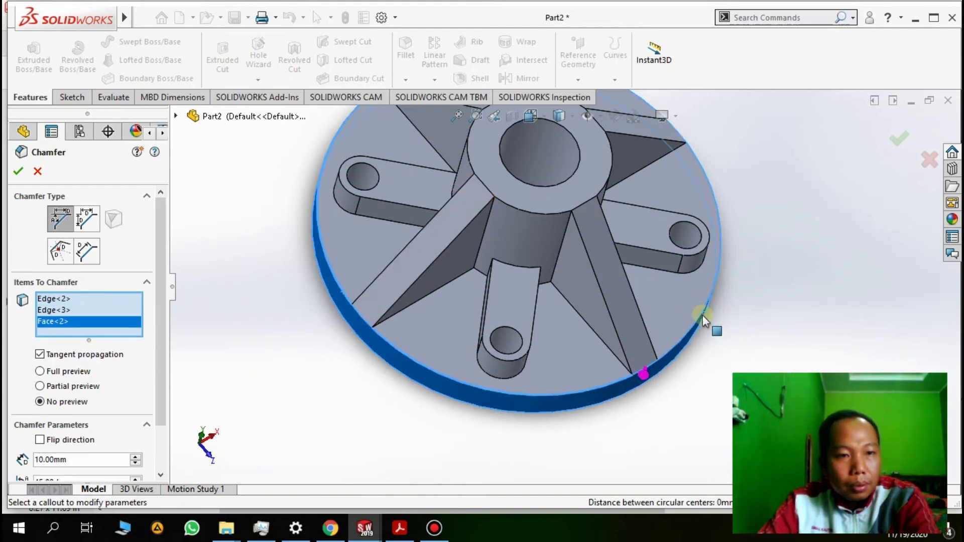
pyautogui.rightClick(73, 320)
pyautogui.click(108, 331)
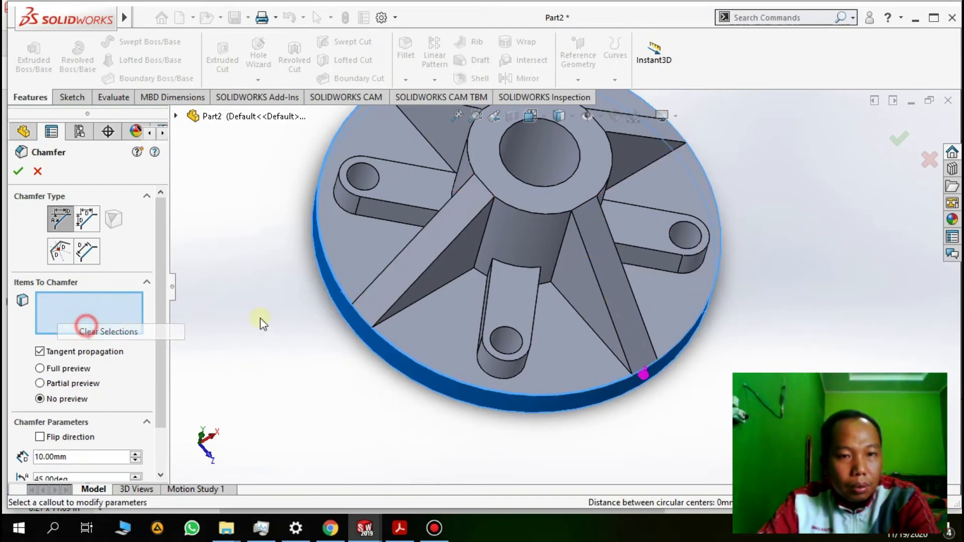
# Select all four arc segments of the flange's upper outer edge as the items to chamfer.
pyautogui.click(340, 288)
pyautogui.click(459, 382)
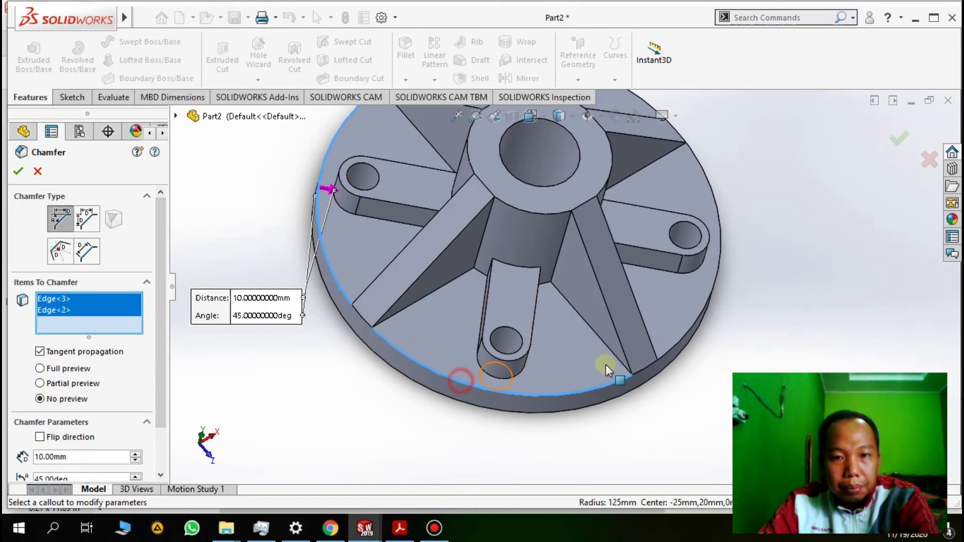
pyautogui.click(684, 335)
pyautogui.scroll(3, 656, 288)
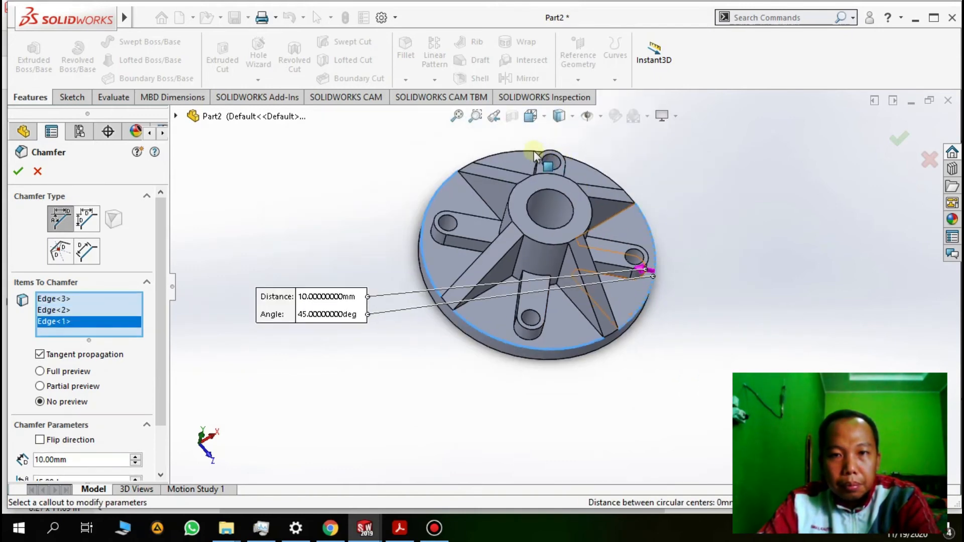
pyautogui.scroll(-4, 534, 154)
pyautogui.click(495, 167)
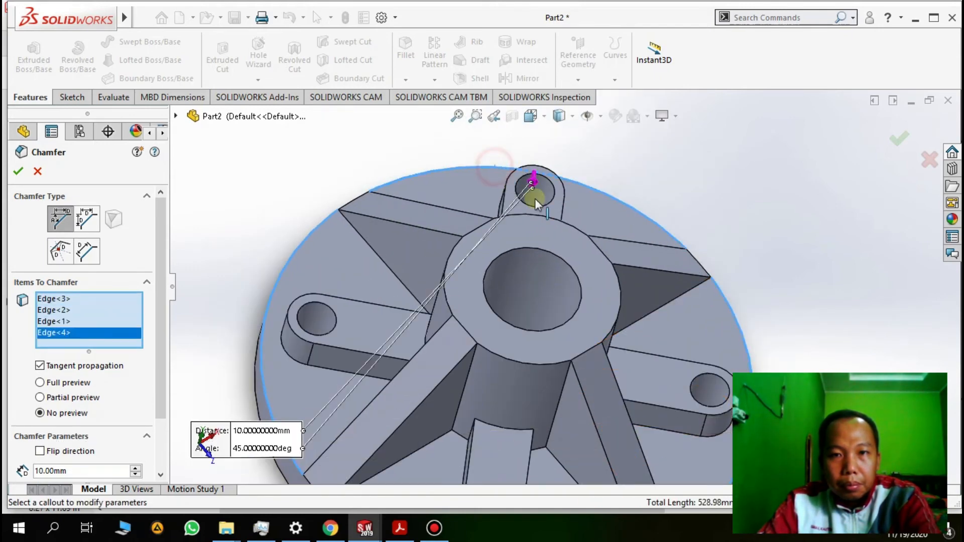
pyautogui.scroll(3, 572, 236)
pyautogui.moveTo(608, 277); pyautogui.dragTo(437, 296, button='middle')
pyautogui.moveTo(164, 345); pyautogui.dragTo(159, 383)
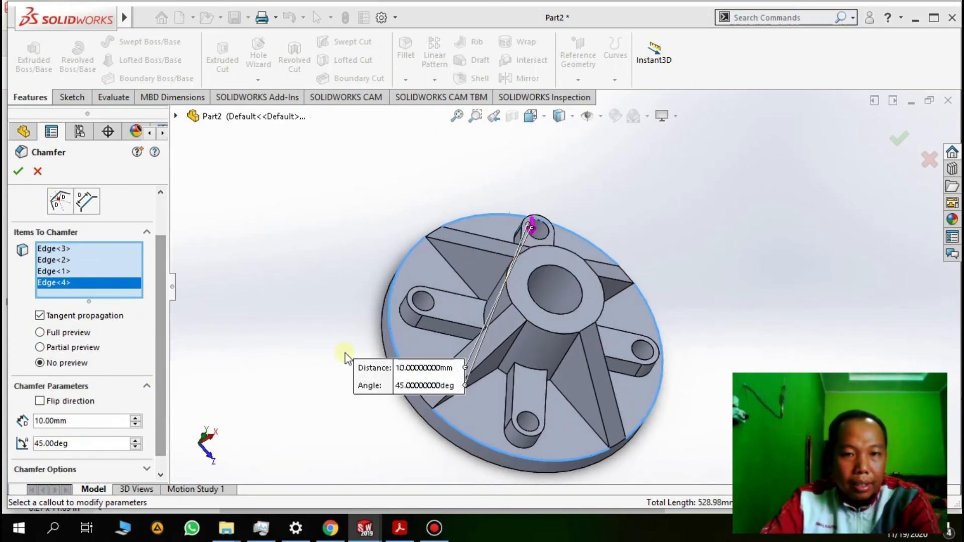
# Check the chamfer parameters and the result figure in the PDF guide.
pyautogui.hotkey('alt', 'Tab')
pyautogui.hotkey('alt', 'Tab')
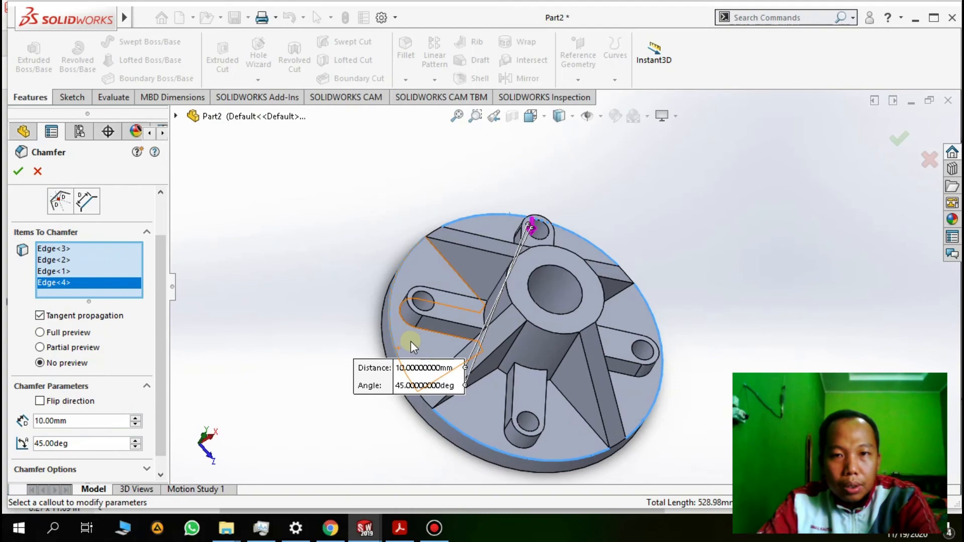
pyautogui.hotkey('alt', 'Tab')
pyautogui.scroll(-5, 416, 296)
pyautogui.scroll(-10, 423, 344)
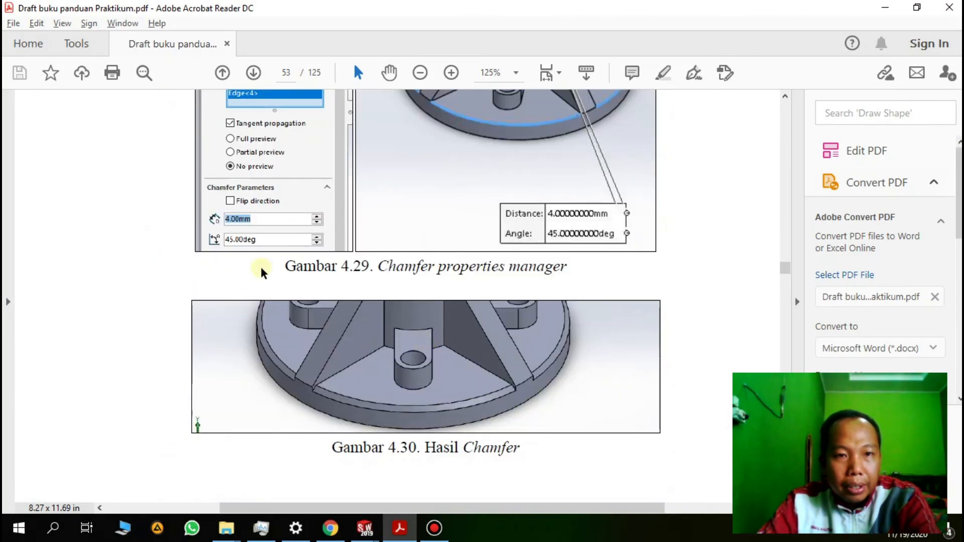
pyautogui.scroll(-3, 259, 270)
# Back in SOLIDWORKS, set the chamfer distance to 4 mm and apply it to the selected flange edges.
pyautogui.hotkey('alt', 'Tab')
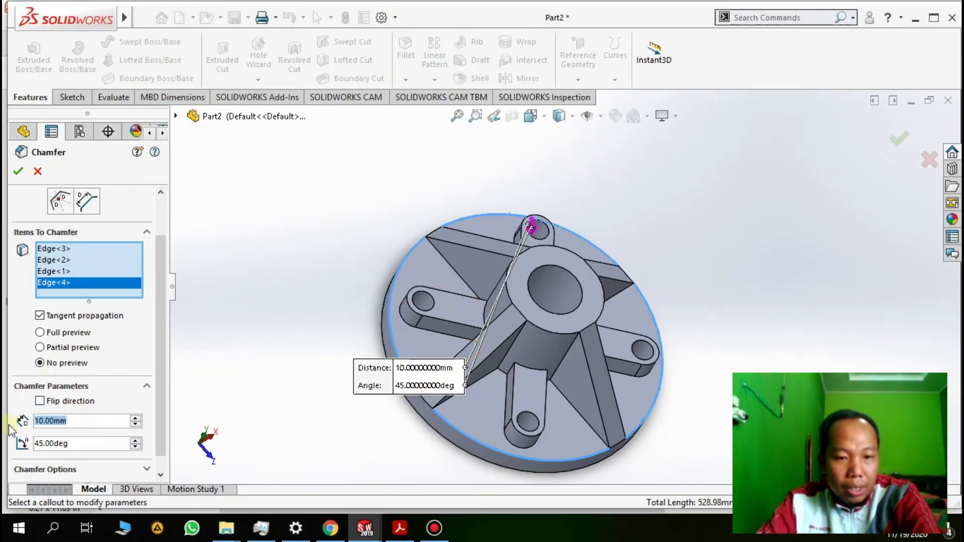
pyautogui.doubleClick(36, 422)
pyautogui.write('4')
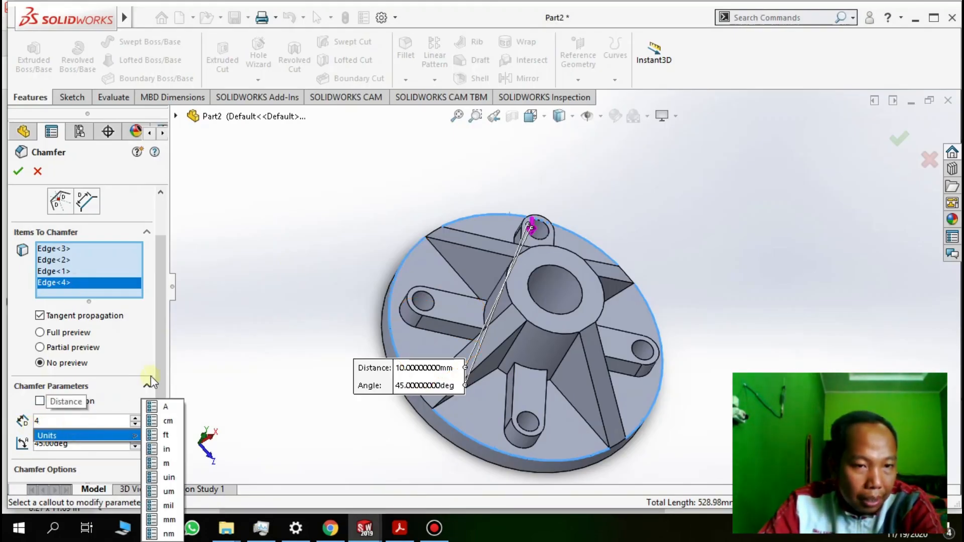
pyautogui.press('Return')
pyautogui.click(18, 171)
# Examine the chamfered flange rim up close and read the fillet section in the PDF guide.
pyautogui.scroll(-6, 495, 417)
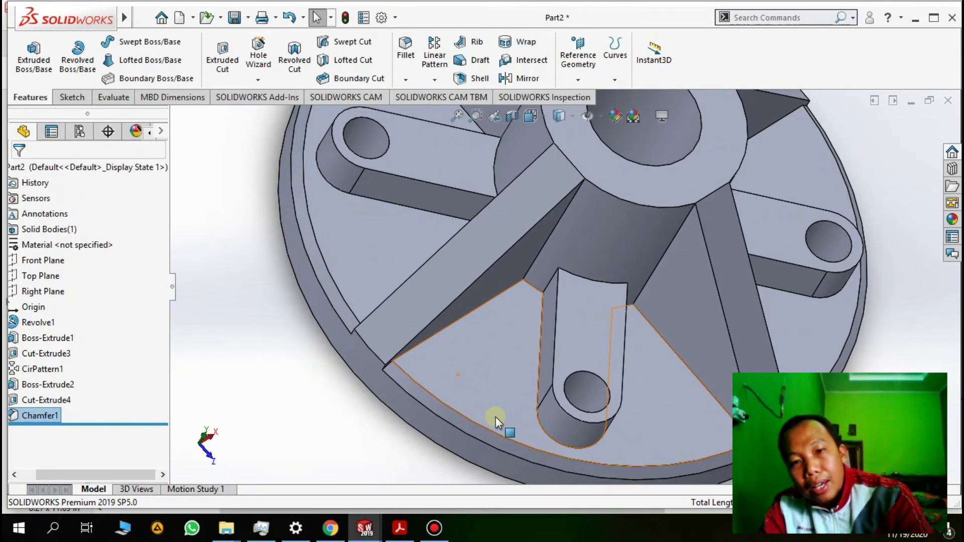
pyautogui.moveTo(481, 409); pyautogui.dragTo(440, 387, button='middle')
pyautogui.scroll(-1, 441, 387)
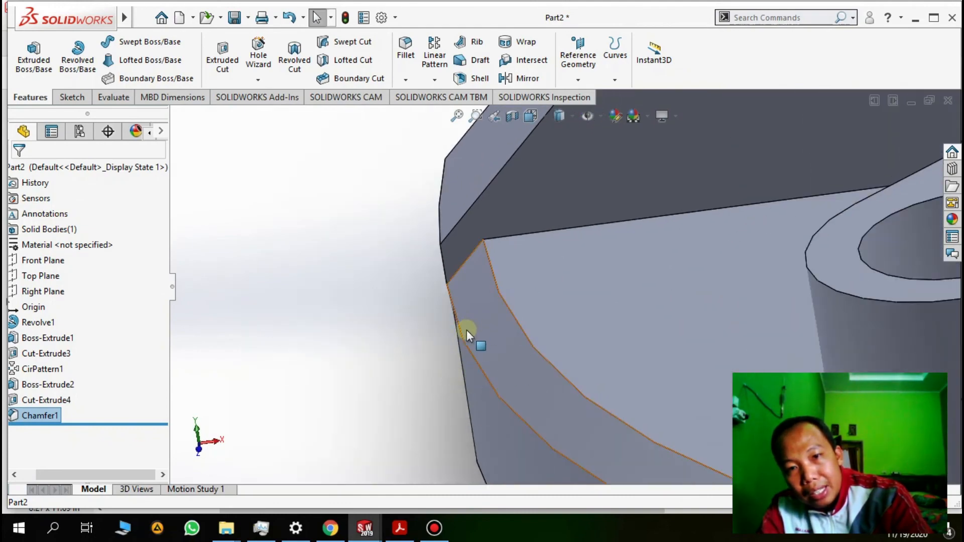
pyautogui.scroll(3, 527, 376)
pyautogui.hotkey('alt', 'Tab')
pyautogui.scroll(-10, 525, 356)
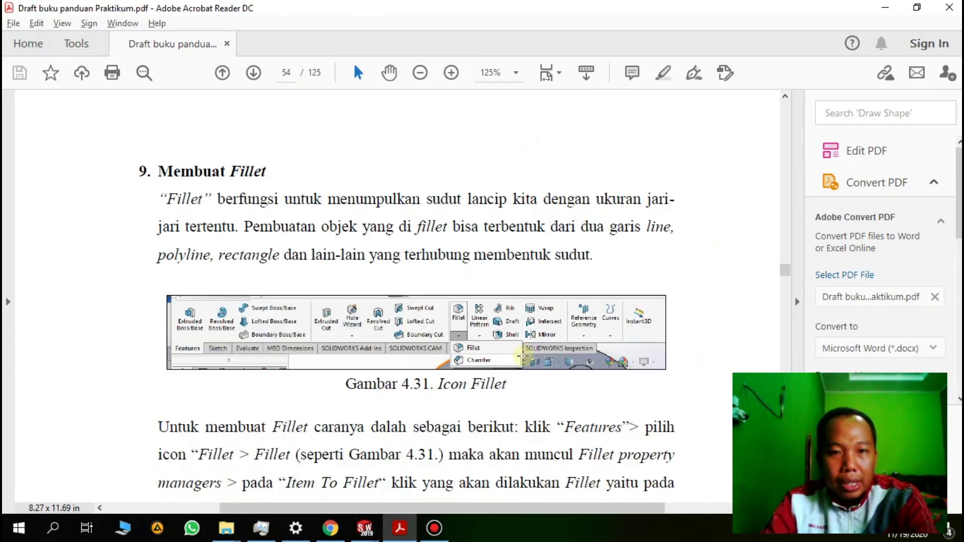
pyautogui.scroll(-3, 515, 360)
# Return to SOLIDWORKS and round the flange's lower outer edge with a symmetric constant size fillet of 2 mm radius.
pyautogui.hotkey('alt', 'Tab')
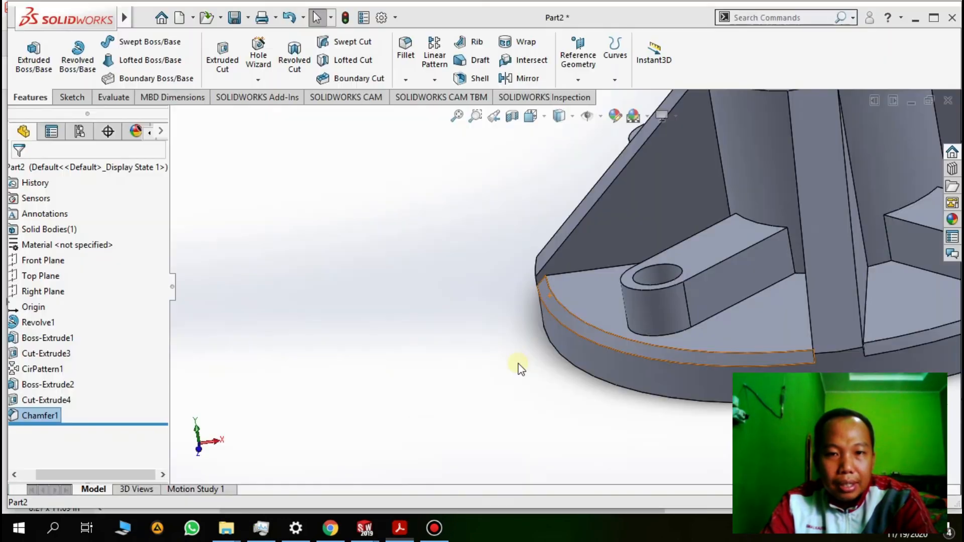
pyautogui.moveTo(637, 391); pyautogui.dragTo(710, 398, button='middle')
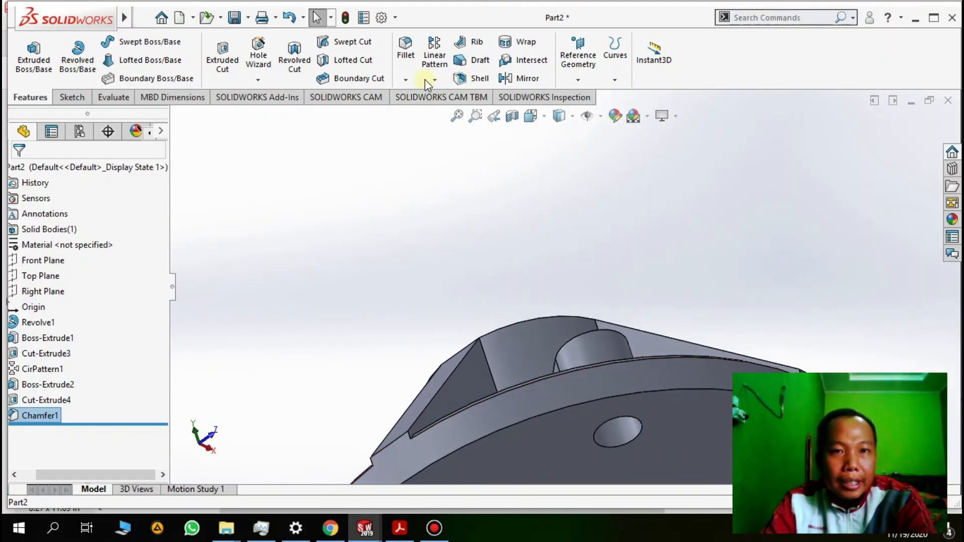
pyautogui.click(411, 69)
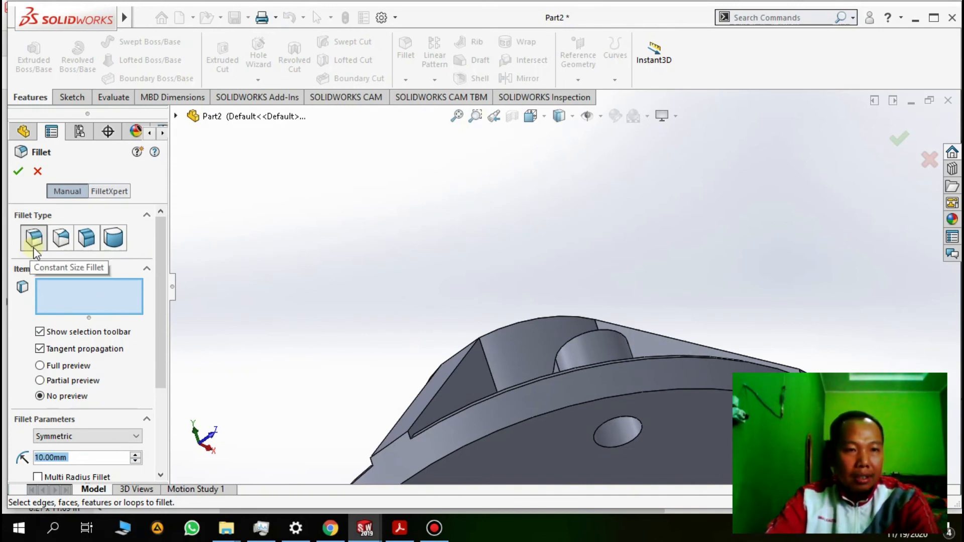
pyautogui.click(598, 401)
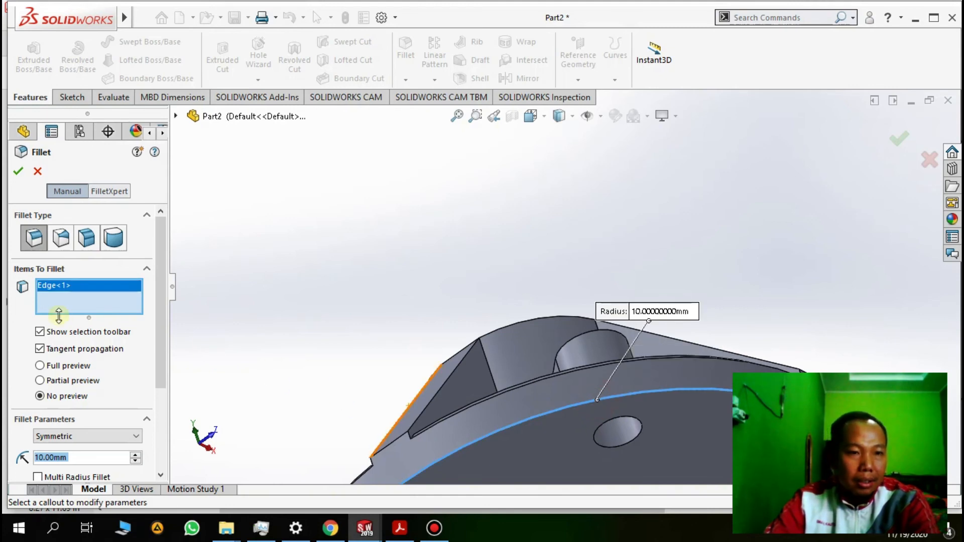
pyautogui.moveTo(160, 303); pyautogui.dragTo(160, 359)
pyautogui.click(70, 368)
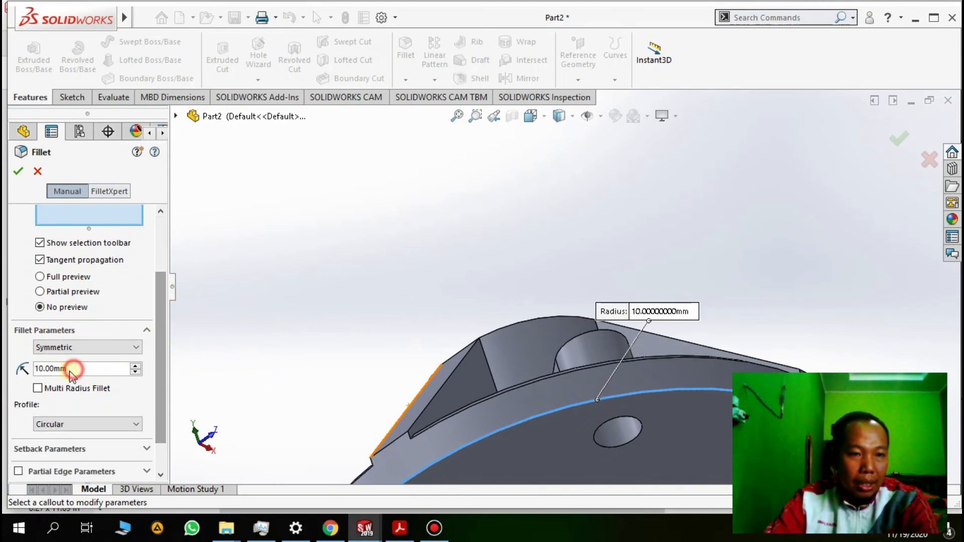
pyautogui.doubleClick(58, 369)
pyautogui.write('2')
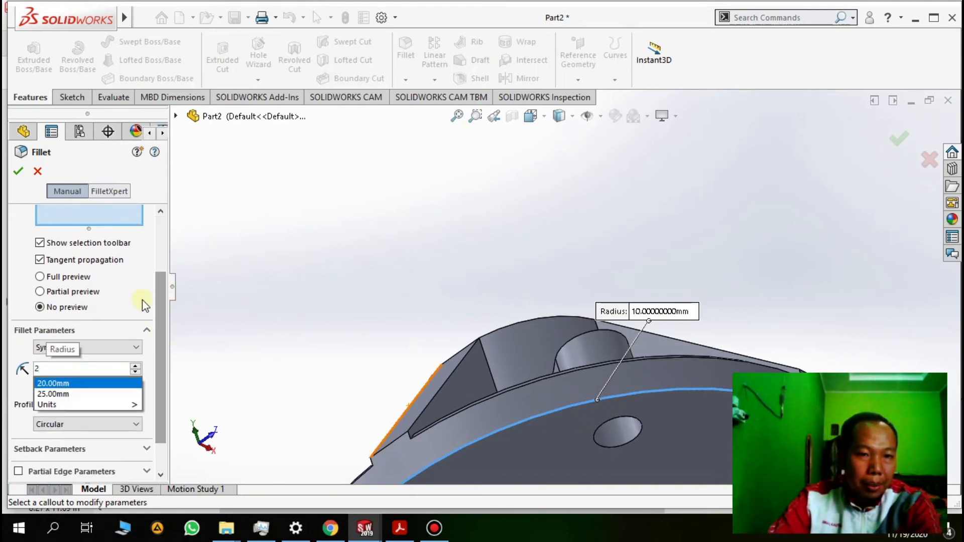
pyautogui.click(18, 171)
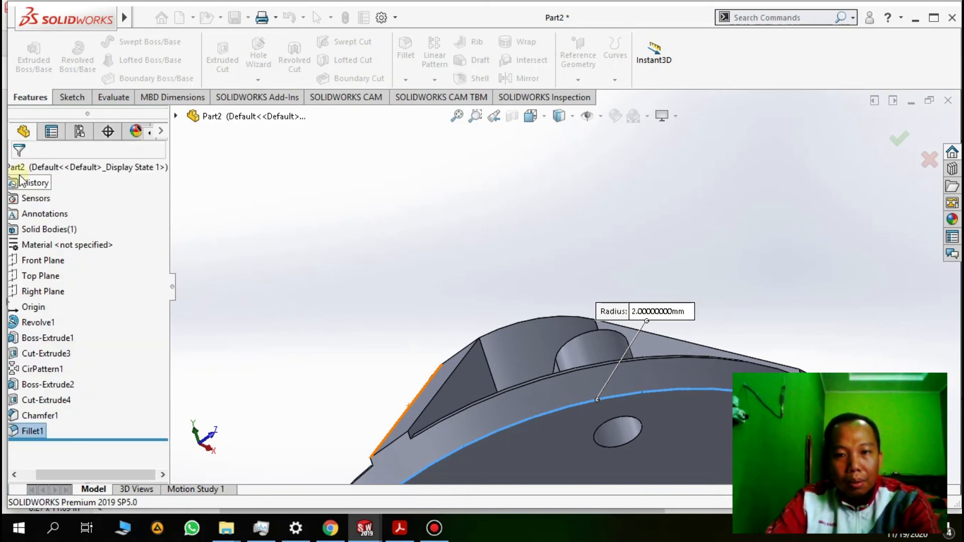
# Examine the rounded lower edge and the chamfered upper edge of the flange from several angles.
pyautogui.scroll(-5, 549, 423)
pyautogui.moveTo(574, 369); pyautogui.dragTo(656, 316, button='middle')
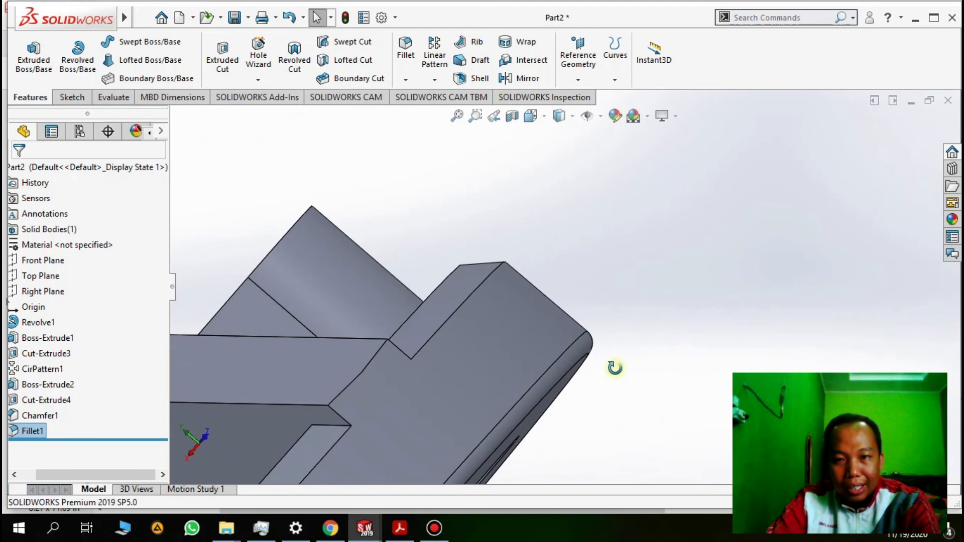
pyautogui.scroll(-5, 600, 354)
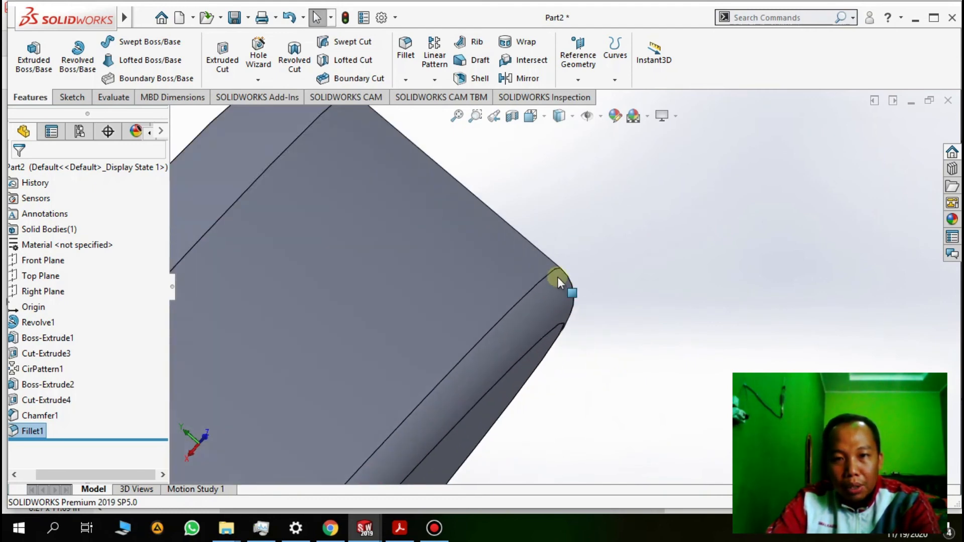
pyautogui.moveTo(555, 319); pyautogui.dragTo(523, 318, button='middle')
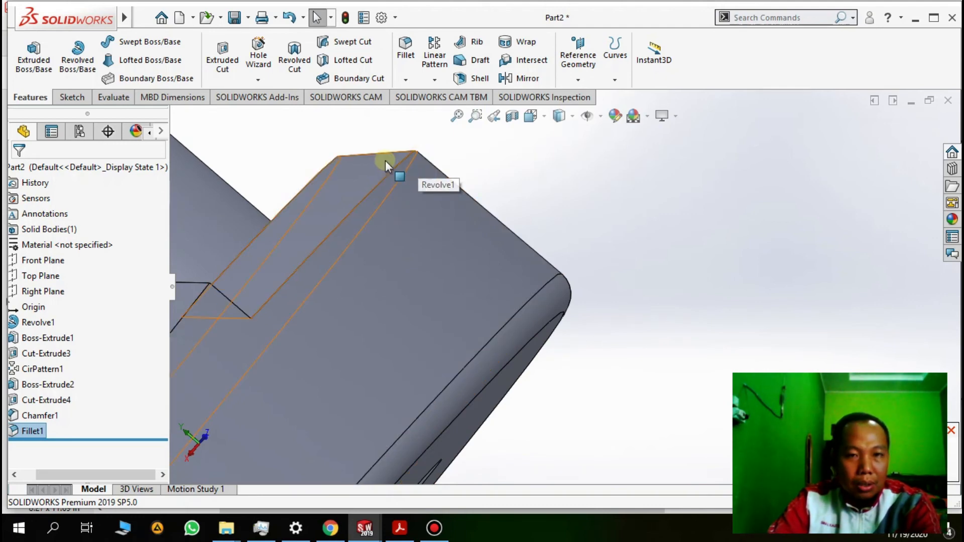
pyautogui.moveTo(382, 189)
pyautogui.mouseDown(button='middle')
pyautogui.moveTo(373, 212)
pyautogui.moveTo(394, 167)
pyautogui.moveTo(391, 197)
pyautogui.mouseUp(button='middle')
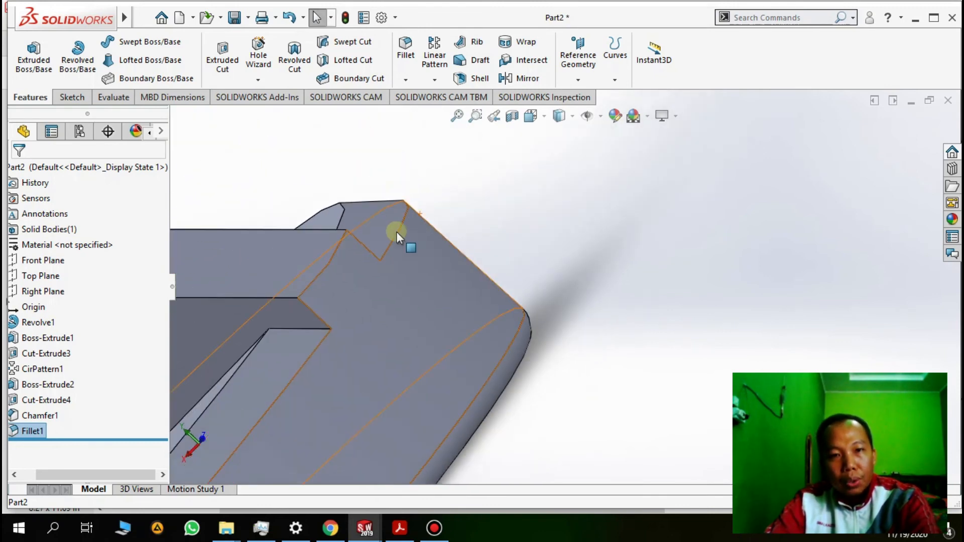
# Examine the finished part's ribs, drilled arms, central bore and flange rim up close and as a whole from several angles.
pyautogui.scroll(-8, 396, 231)
pyautogui.scroll(10, 453, 336)
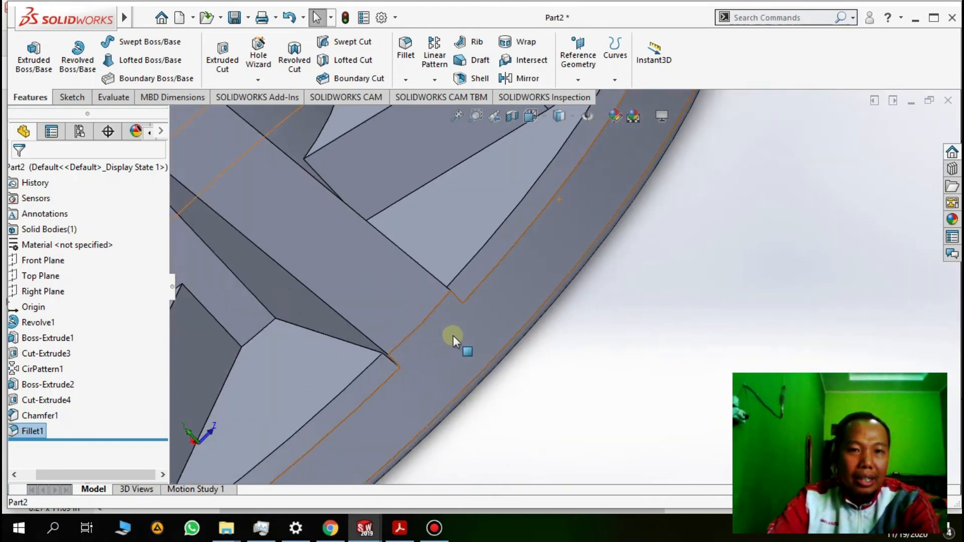
pyautogui.moveTo(490, 292); pyautogui.dragTo(498, 342, button='middle')
pyautogui.scroll(-6, 498, 342)
pyautogui.scroll(10, 504, 320)
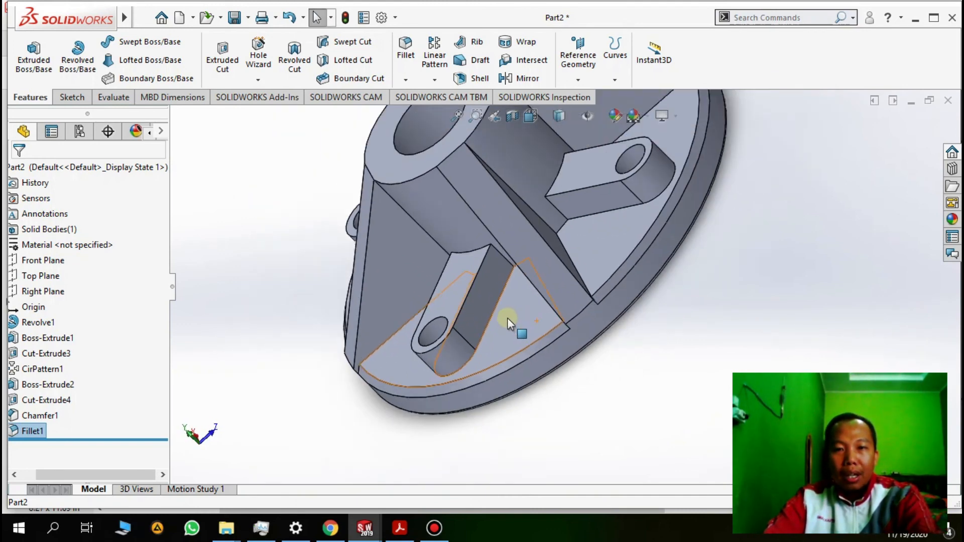
pyautogui.moveTo(506, 318); pyautogui.dragTo(933, 303, button='middle')
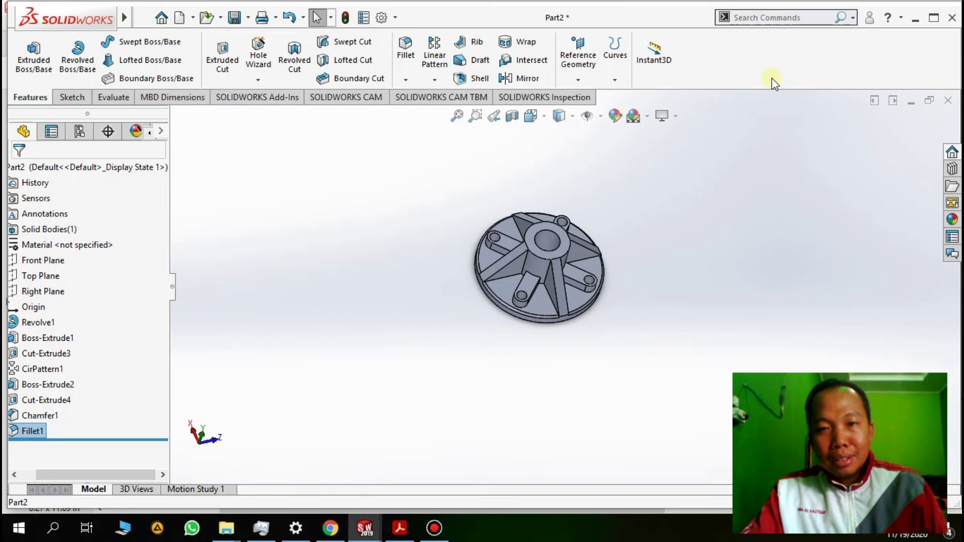
pyautogui.scroll(-5, 541, 280)
pyautogui.moveTo(478, 243); pyautogui.dragTo(471, 273, button='middle')
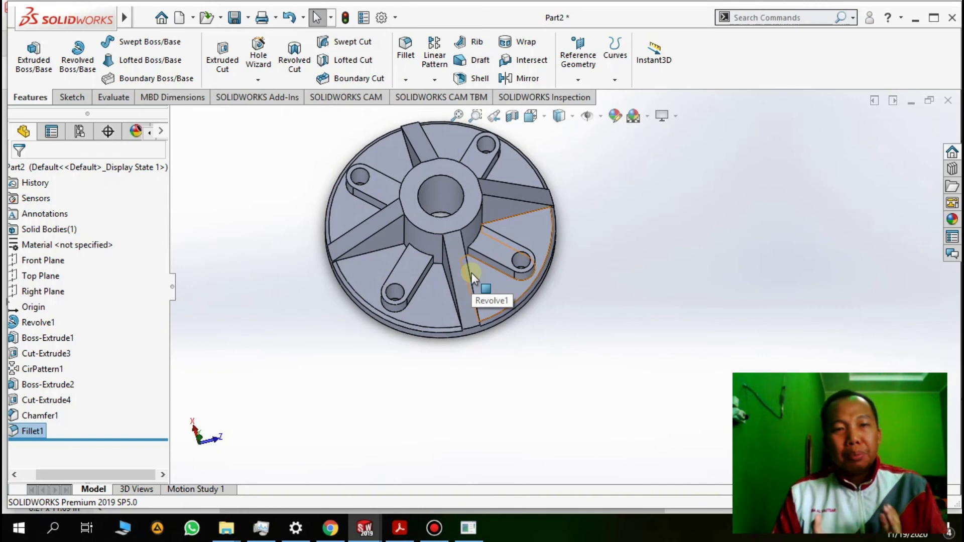
# Switch to the PDF guide in Adobe Acrobat Reader and examine the full exercise drawing Gambar 1 (Flange).
pyautogui.hotkey('alt', 'Tab')
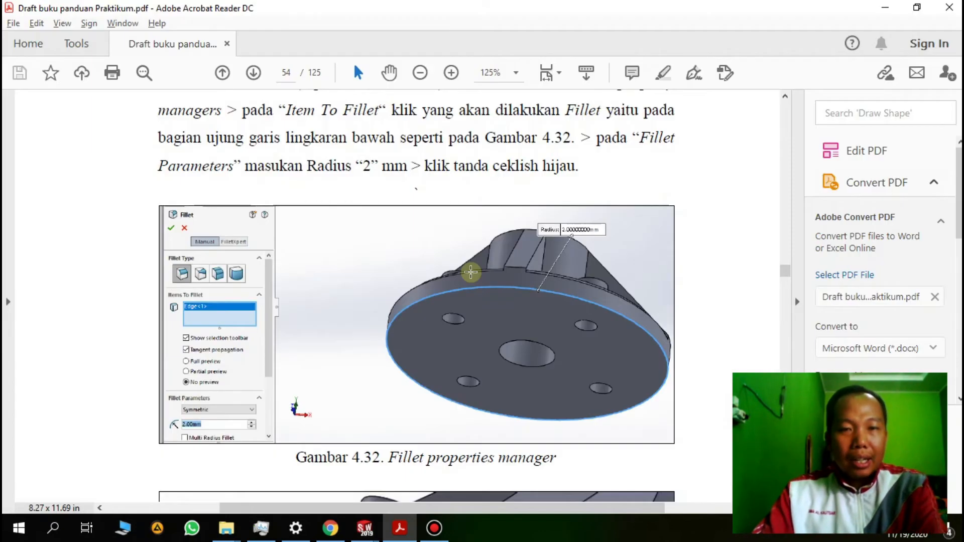
pyautogui.scroll(-10, 472, 273)
pyautogui.scroll(-5, 472, 274)
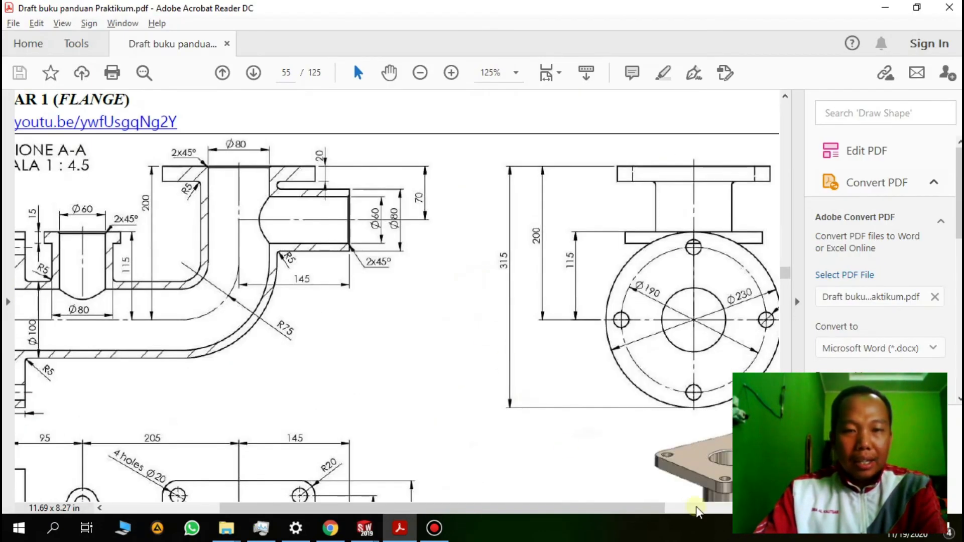
pyautogui.click(420, 73)
pyautogui.click(419, 73)
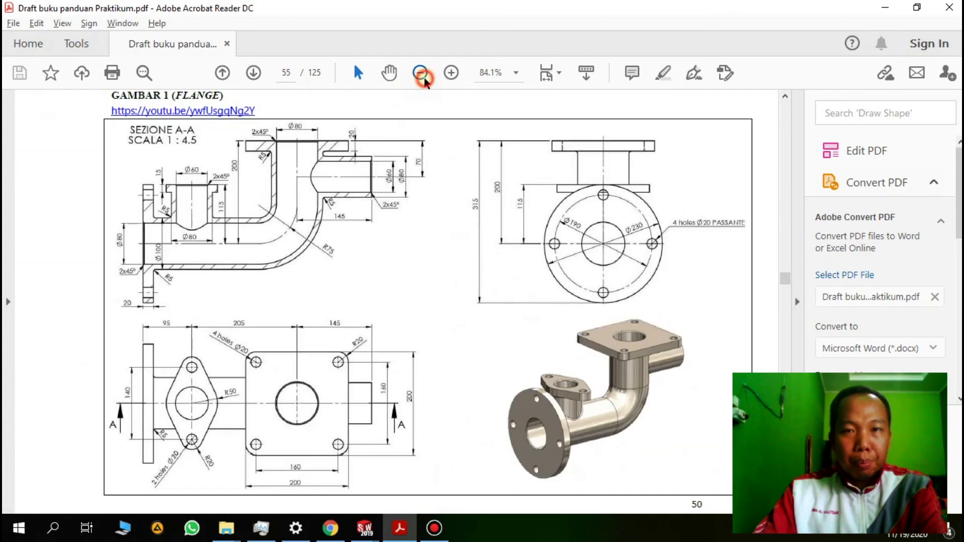
pyautogui.scroll(3, 582, 268)
pyautogui.scroll(-6, 580, 268)
pyautogui.scroll(1, 562, 276)
pyautogui.scroll(-1, 559, 279)
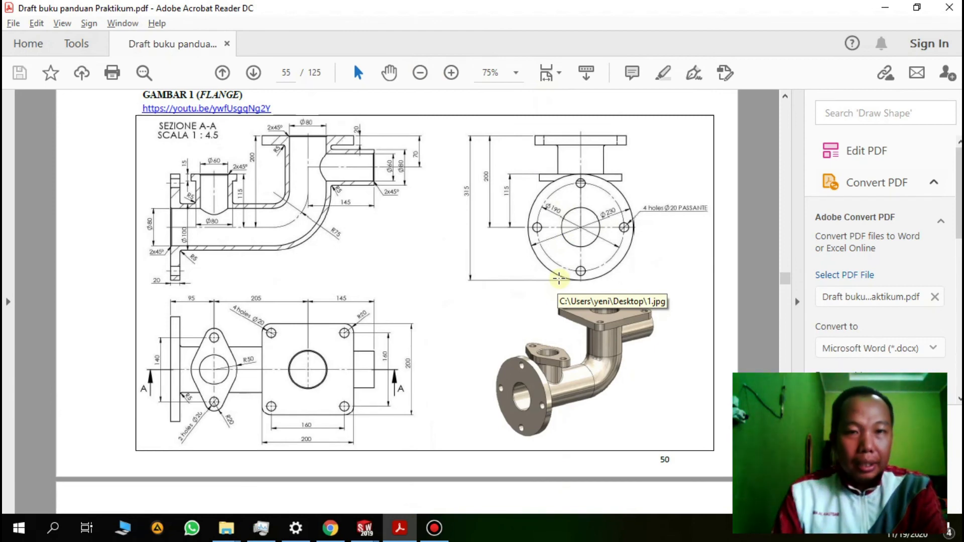
pyautogui.scroll(-2, 558, 279)
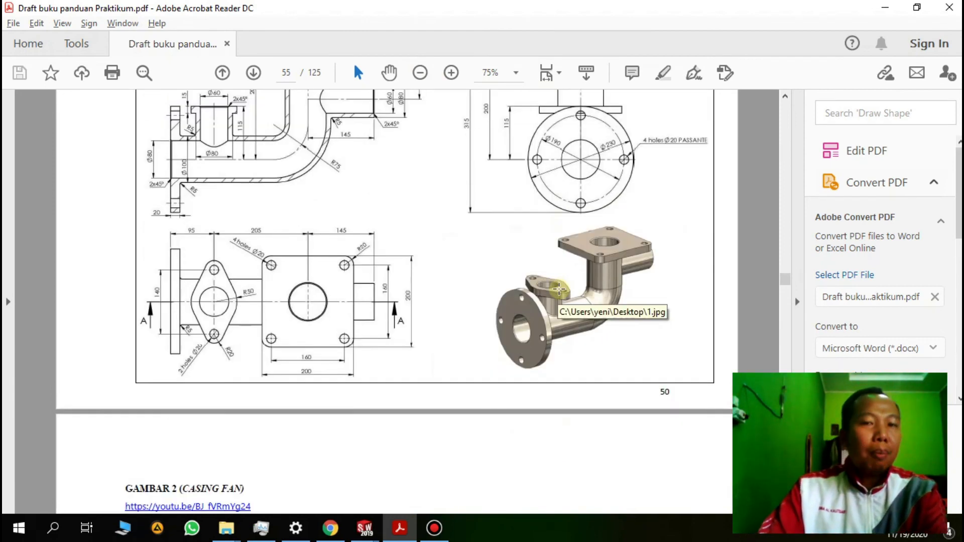
# Examine the exercise drawings Gambar 2 (Casing Fan) and Gambar 3 (Bottle) in the PDF guide.
pyautogui.scroll(-5, 560, 299)
pyautogui.scroll(-6, 560, 302)
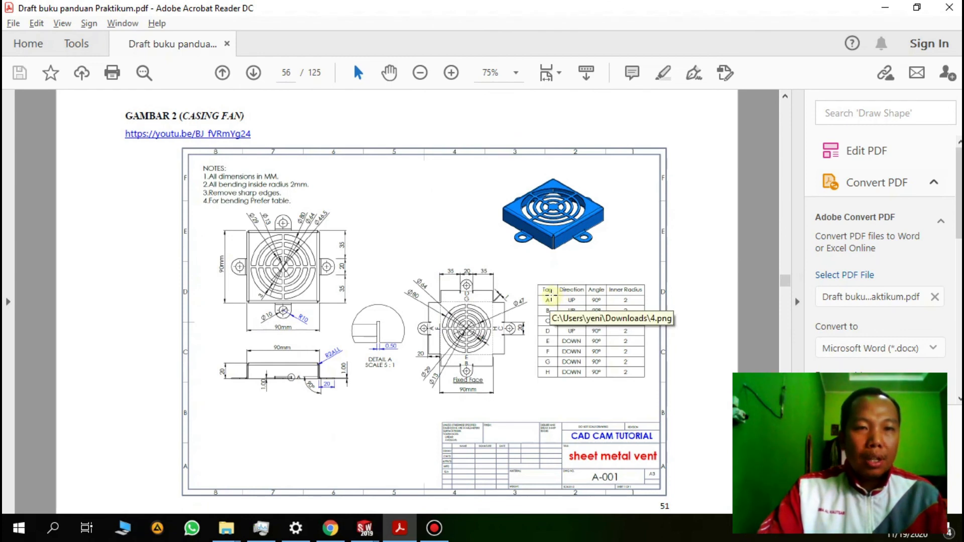
pyautogui.scroll(-12, 547, 293)
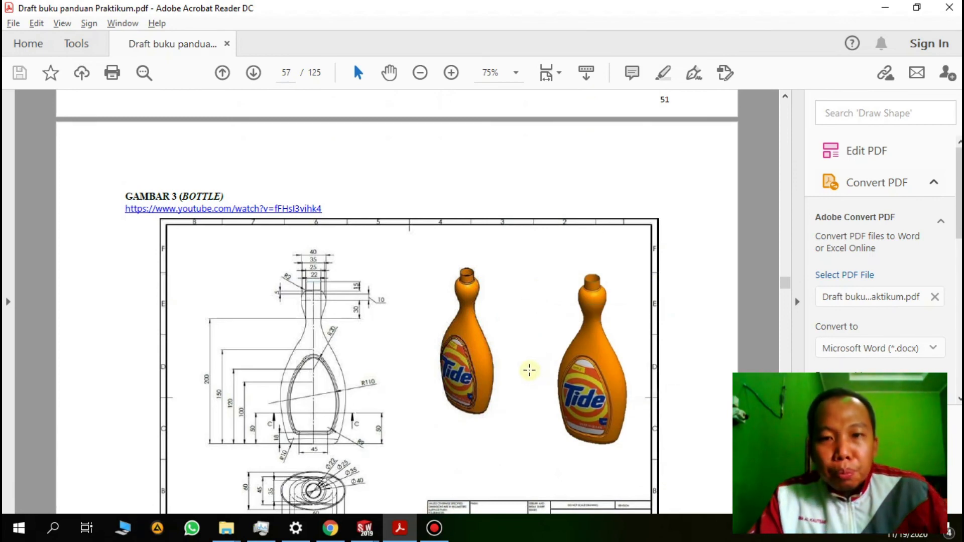
pyautogui.scroll(-3, 519, 369)
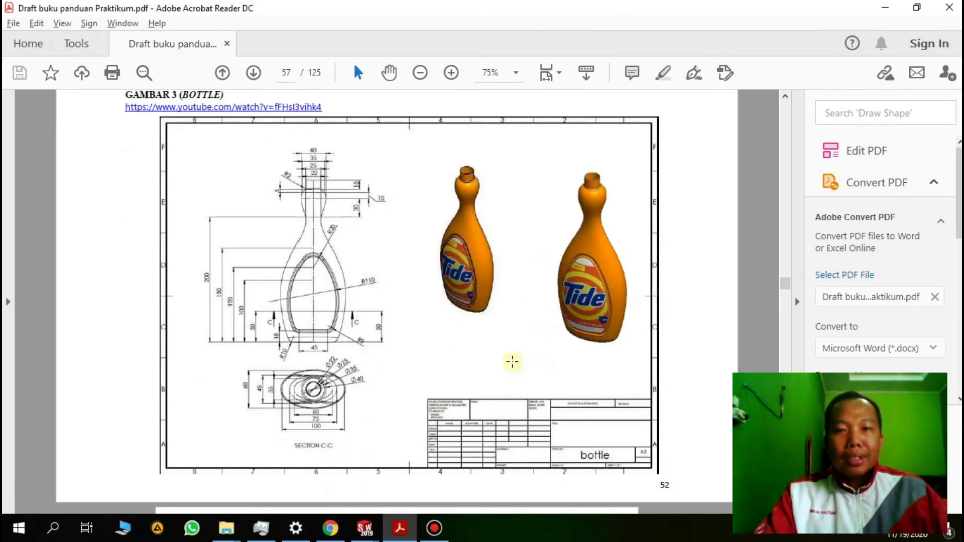
pyautogui.scroll(-2, 512, 362)
pyautogui.scroll(3, 512, 361)
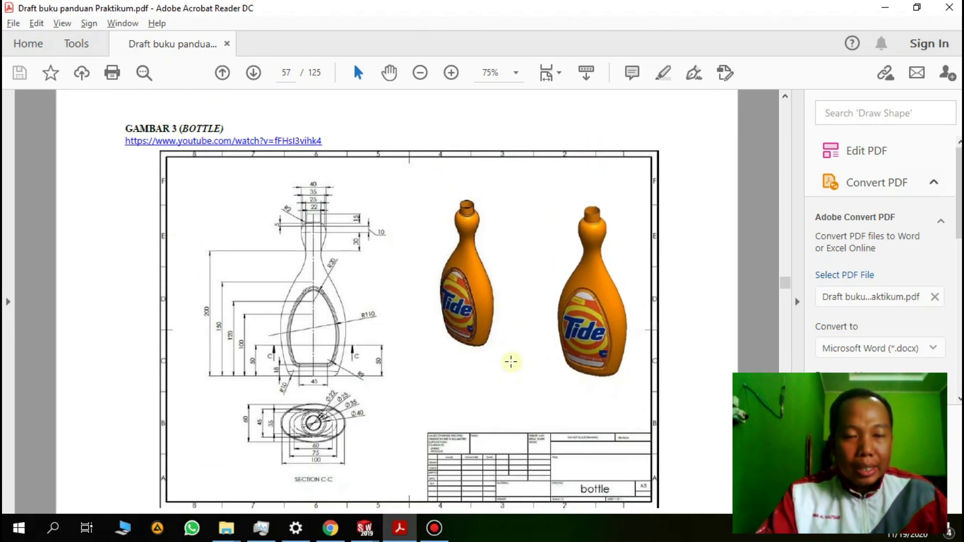
pyautogui.scroll(-2, 509, 361)
# Review the flange, casing fan and bottle exercise drawings again with their video links.
pyautogui.scroll(20, 506, 361)
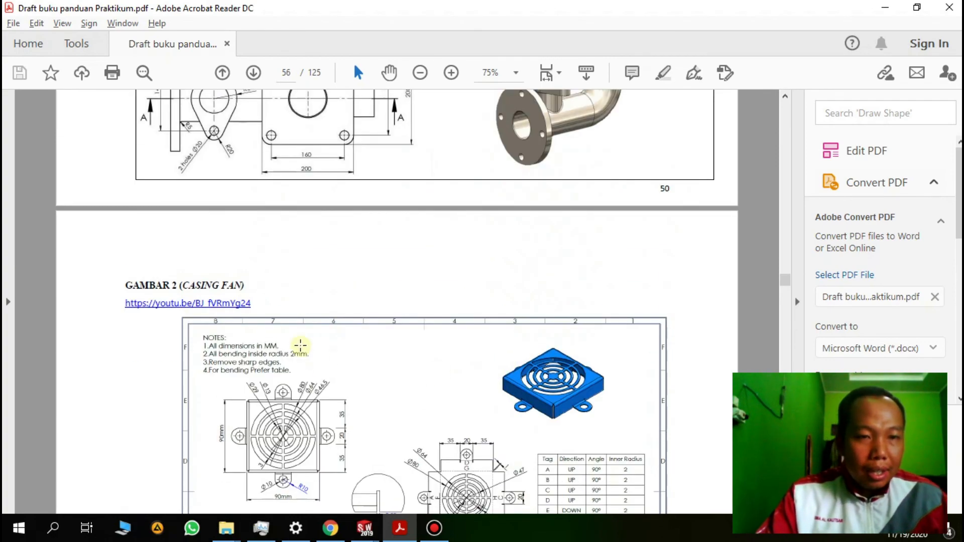
pyautogui.scroll(12, 258, 303)
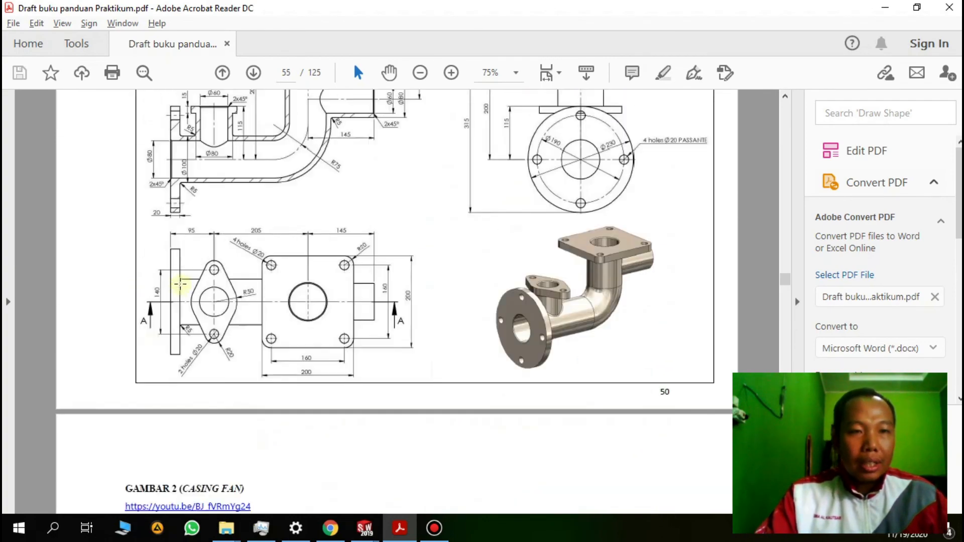
pyautogui.scroll(-10, 197, 290)
pyautogui.scroll(-20, 198, 290)
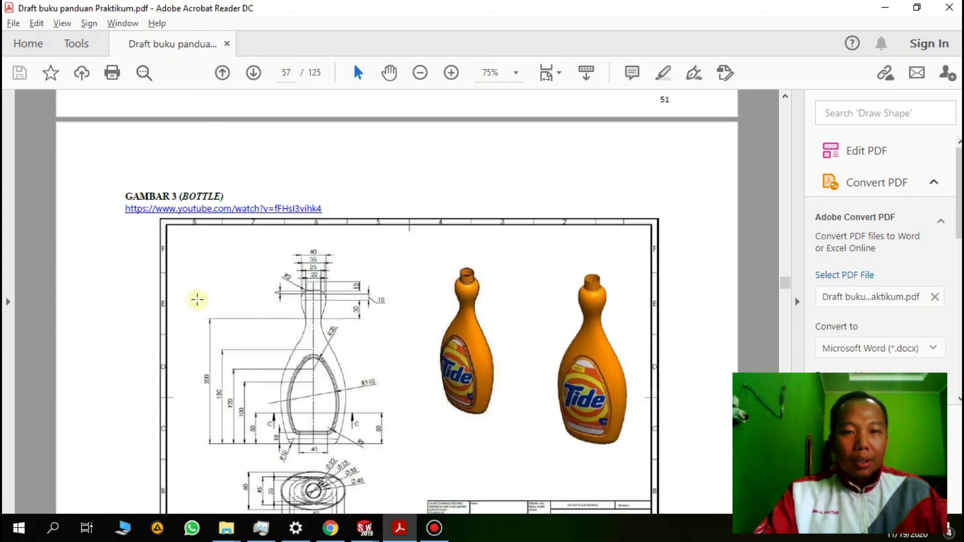